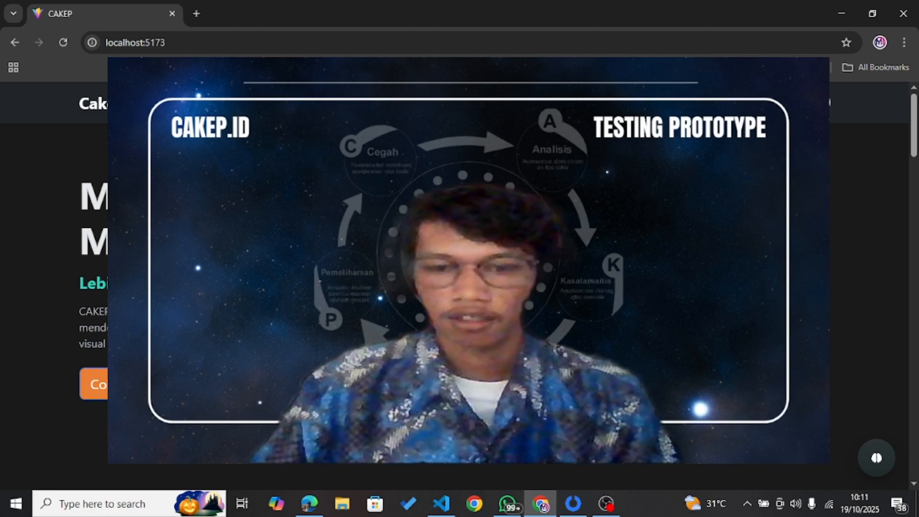
Step: Scroll down through the landing page's usage guides and featured feature sections
{"action": "left_click", "coordinate": [608, 509]}
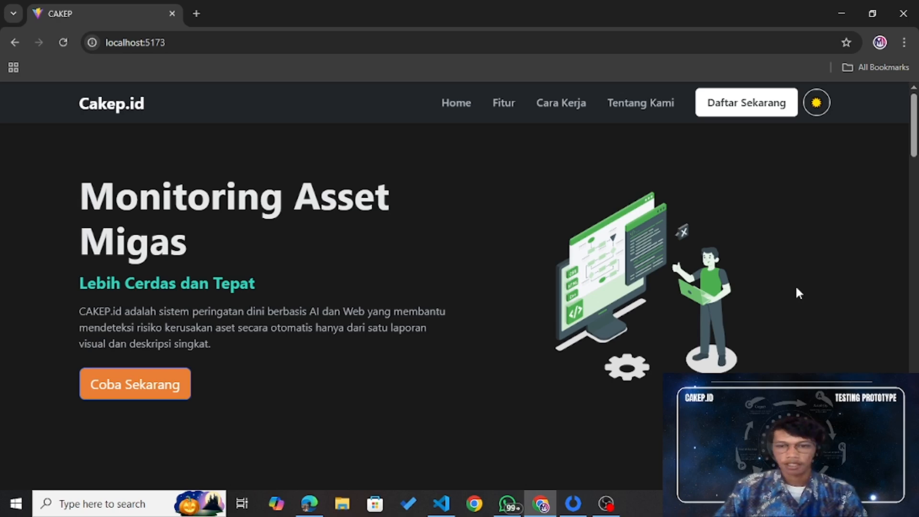
{"action": "scroll", "coordinate": [762, 299], "scroll_direction": "down", "scroll_amount": 1}
{"action": "scroll", "coordinate": [761, 299], "scroll_direction": "down", "scroll_amount": 5}
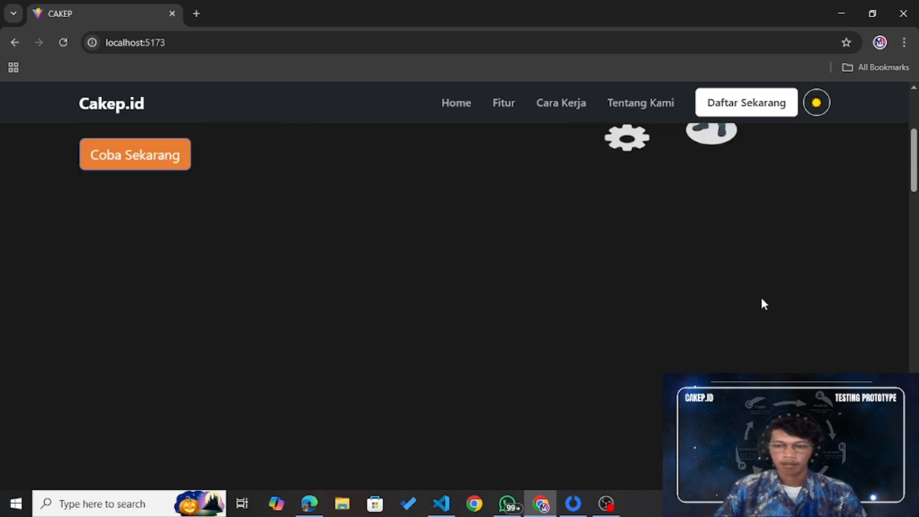
{"action": "scroll", "coordinate": [761, 299], "scroll_direction": "down", "scroll_amount": 5}
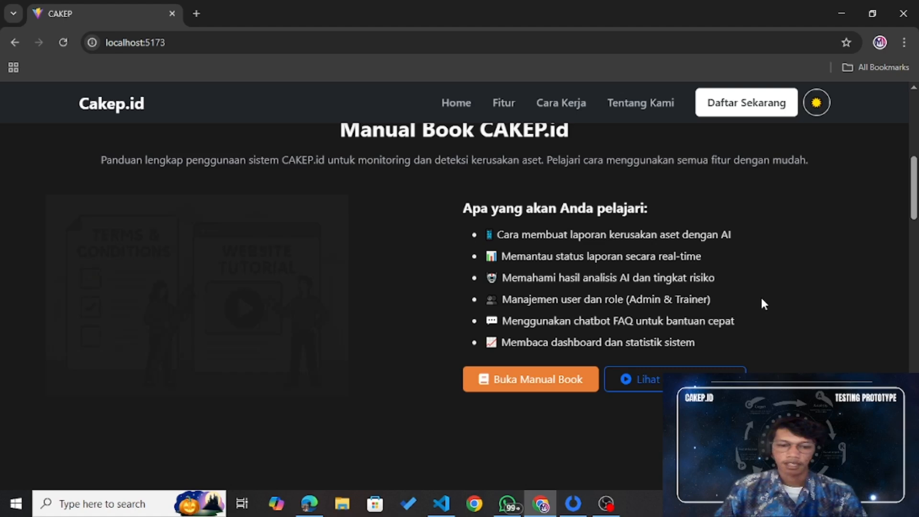
{"action": "scroll", "coordinate": [761, 303], "scroll_direction": "down", "scroll_amount": 2}
{"action": "scroll", "coordinate": [762, 303], "scroll_direction": "down", "scroll_amount": 3}
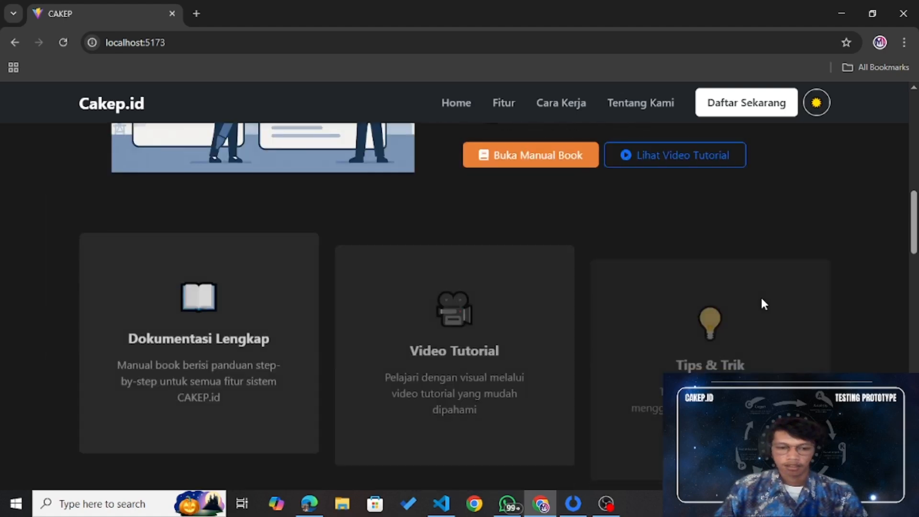
{"action": "scroll", "coordinate": [761, 303], "scroll_direction": "down", "scroll_amount": 2}
{"action": "scroll", "coordinate": [761, 298], "scroll_direction": "down", "scroll_amount": 5}
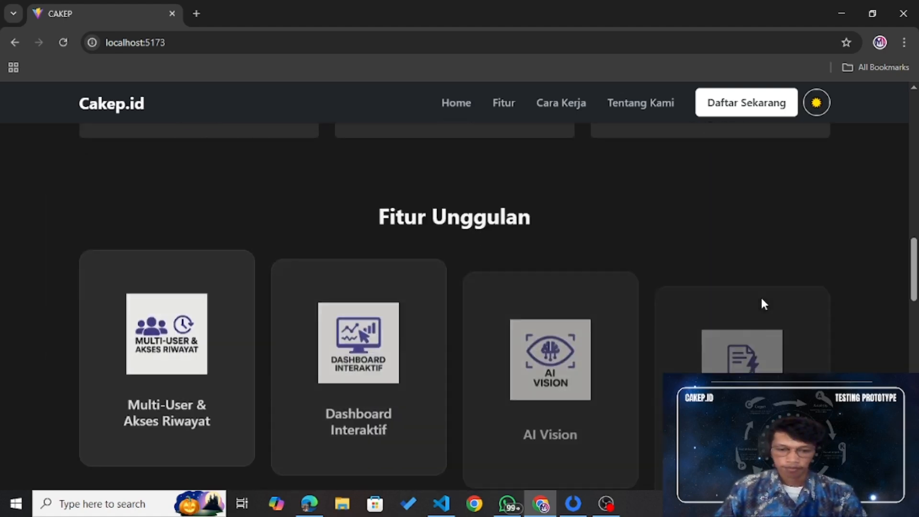
{"action": "scroll", "coordinate": [761, 297], "scroll_direction": "down", "scroll_amount": 1}
{"action": "scroll", "coordinate": [763, 304], "scroll_direction": "down", "scroll_amount": 2}
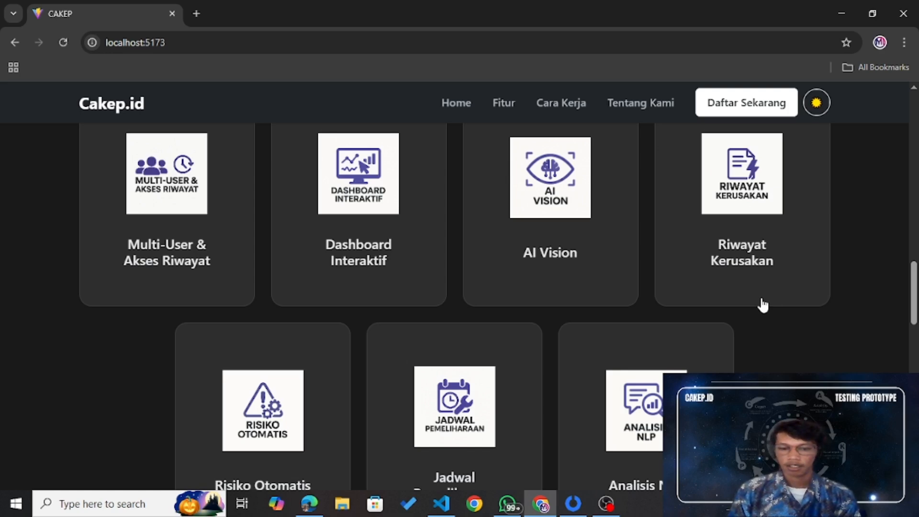
Step: Open the CAKEP AI Assistant chat from the bottom-right launcher
{"action": "scroll", "coordinate": [763, 305], "scroll_direction": "down", "scroll_amount": 2}
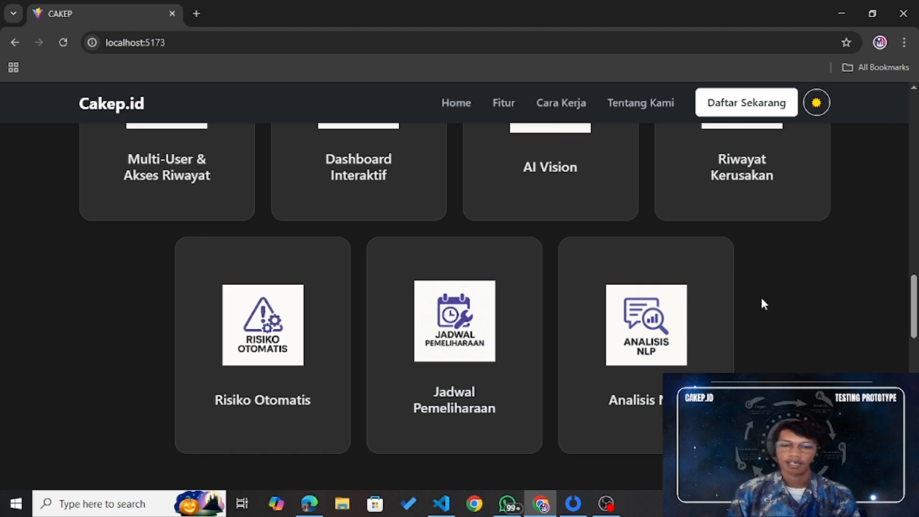
{"action": "scroll", "coordinate": [764, 305], "scroll_direction": "up", "scroll_amount": 10}
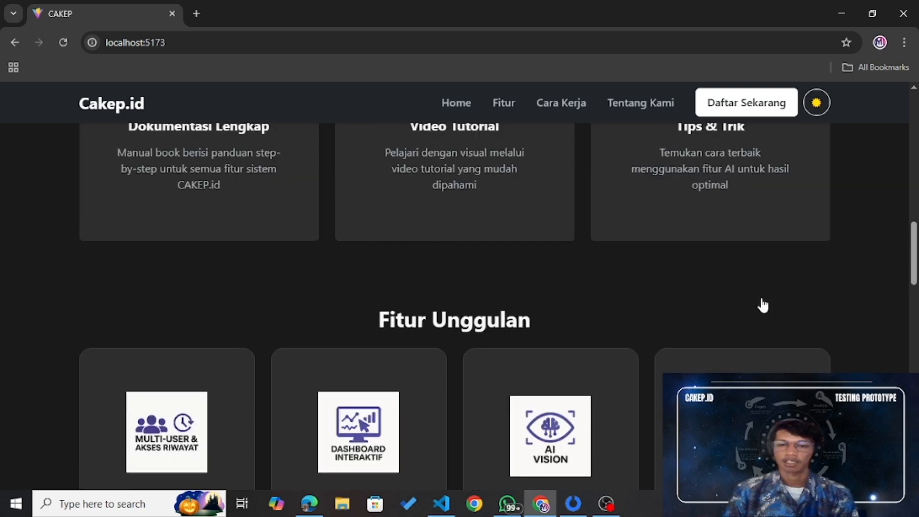
{"action": "scroll", "coordinate": [761, 303], "scroll_direction": "up", "scroll_amount": 1}
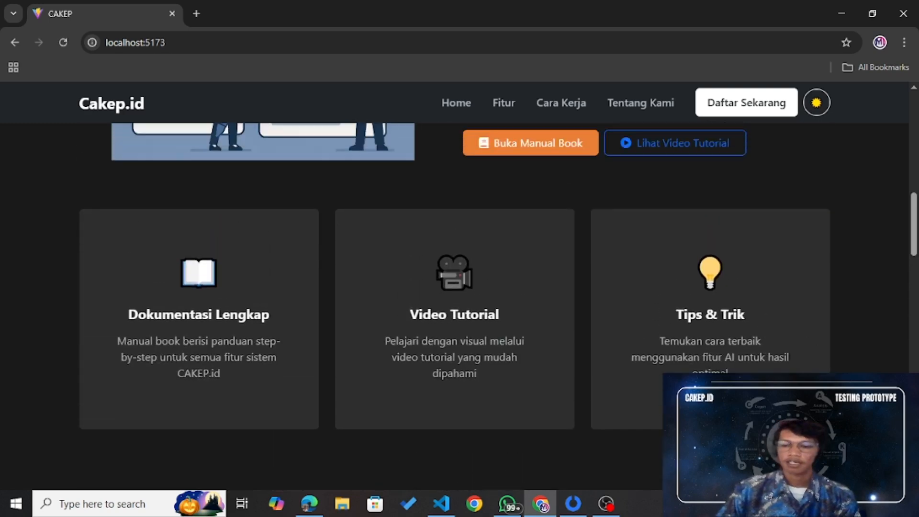
{"action": "left_click", "coordinate": [875, 456]}
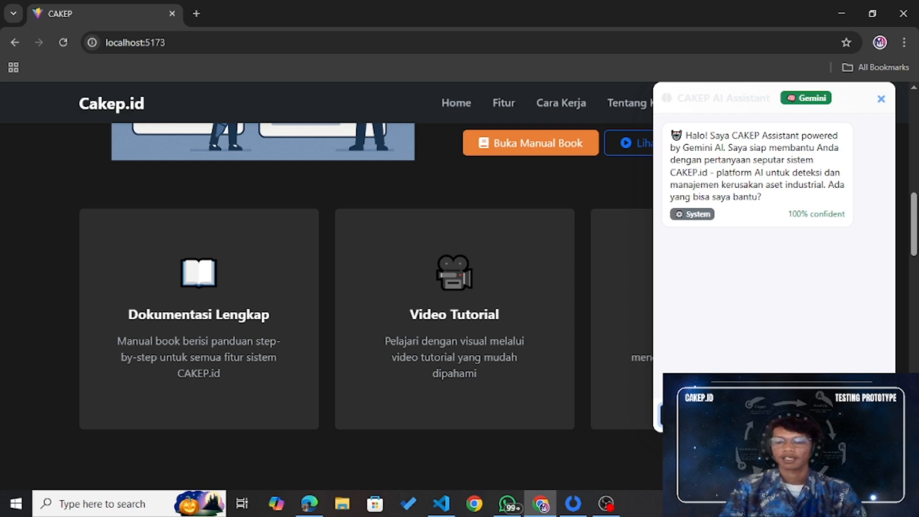
Step: Ask the assistant how to use the website and read its Gemini answer
{"action": "key", "text": "Return"}
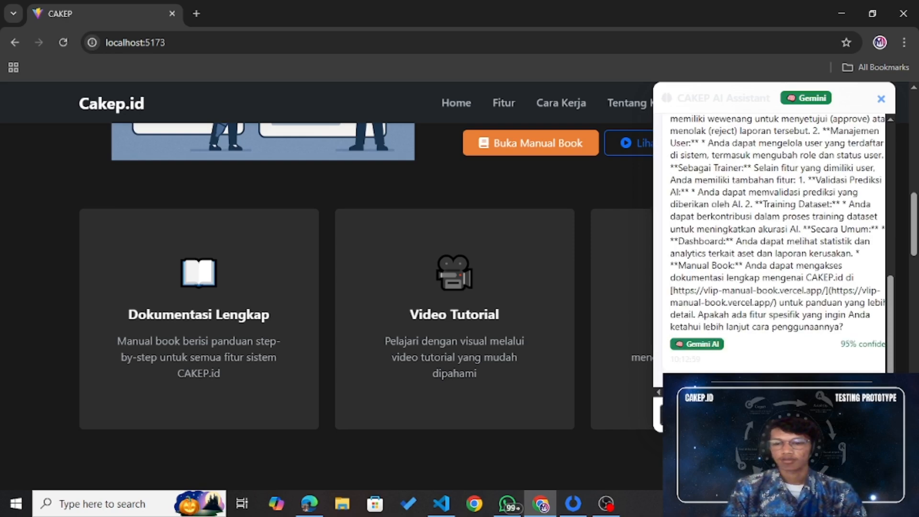
{"action": "scroll", "coordinate": [801, 281], "scroll_direction": "up", "scroll_amount": 3}
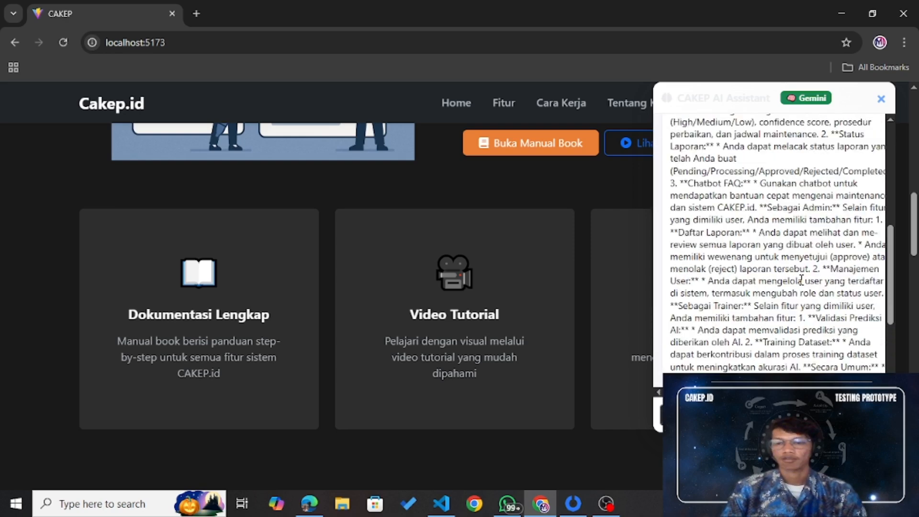
{"action": "scroll", "coordinate": [801, 280], "scroll_direction": "up", "scroll_amount": 4}
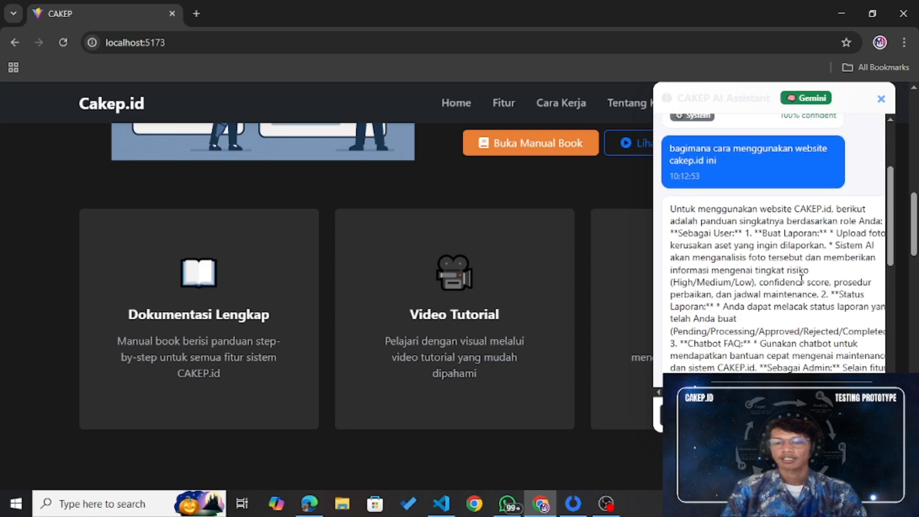
{"action": "scroll", "coordinate": [801, 281], "scroll_direction": "down", "scroll_amount": 8}
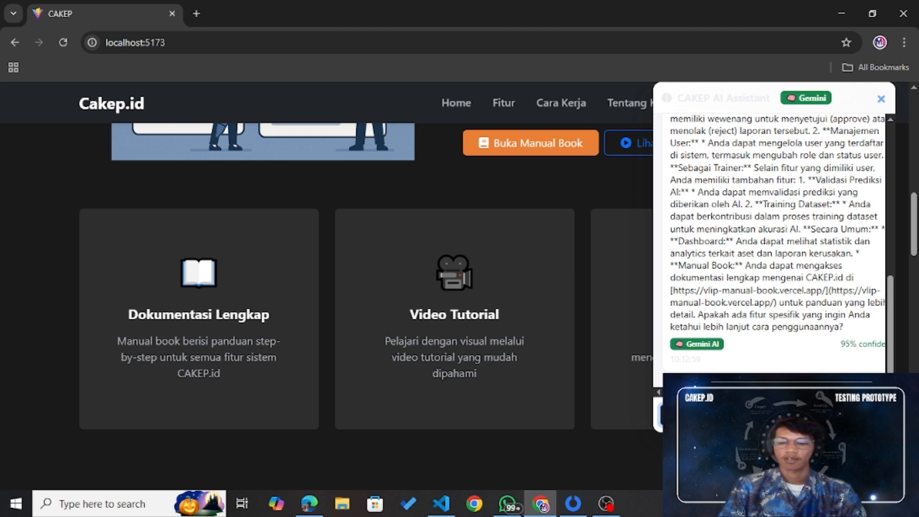
Step: Ask which three risk levels it classifies (High, Medium, Low), then close the chat
{"action": "key", "text": "Return"}
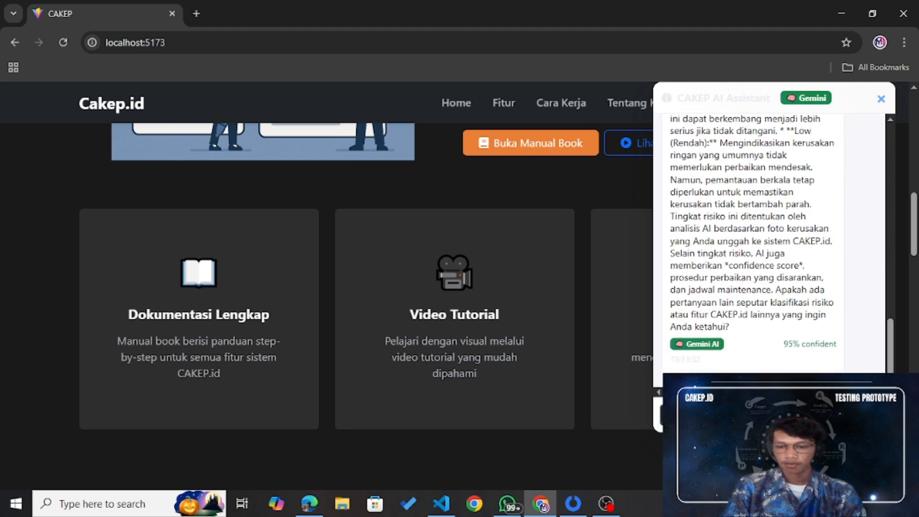
{"action": "scroll", "coordinate": [776, 261], "scroll_direction": "up", "scroll_amount": 1}
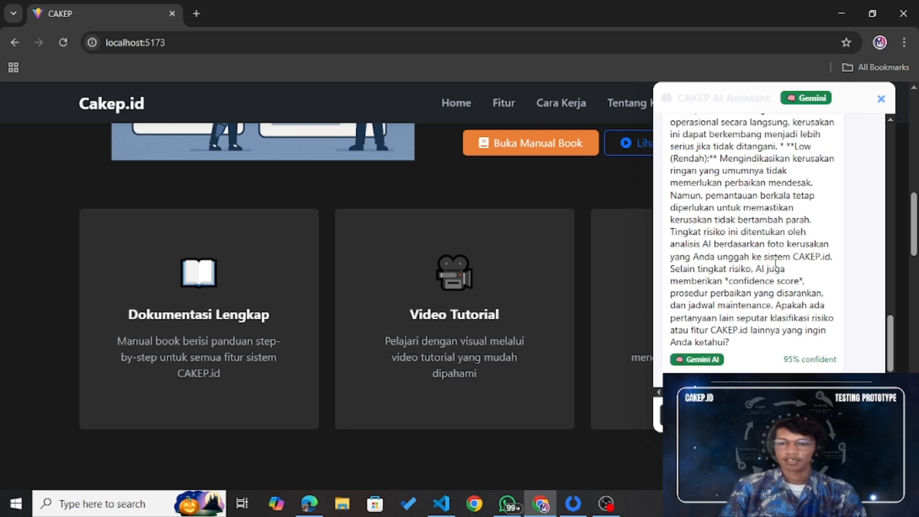
{"action": "scroll", "coordinate": [776, 261], "scroll_direction": "up", "scroll_amount": 3}
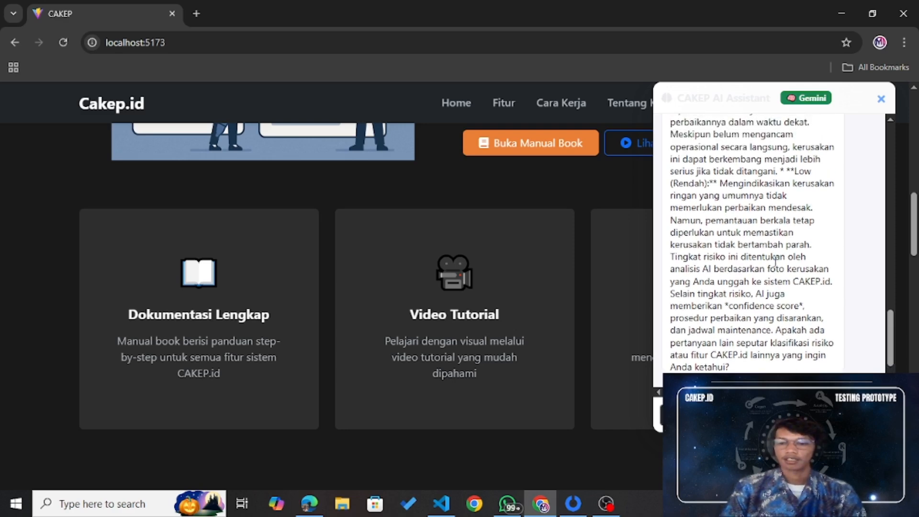
{"action": "scroll", "coordinate": [776, 261], "scroll_direction": "up", "scroll_amount": 6}
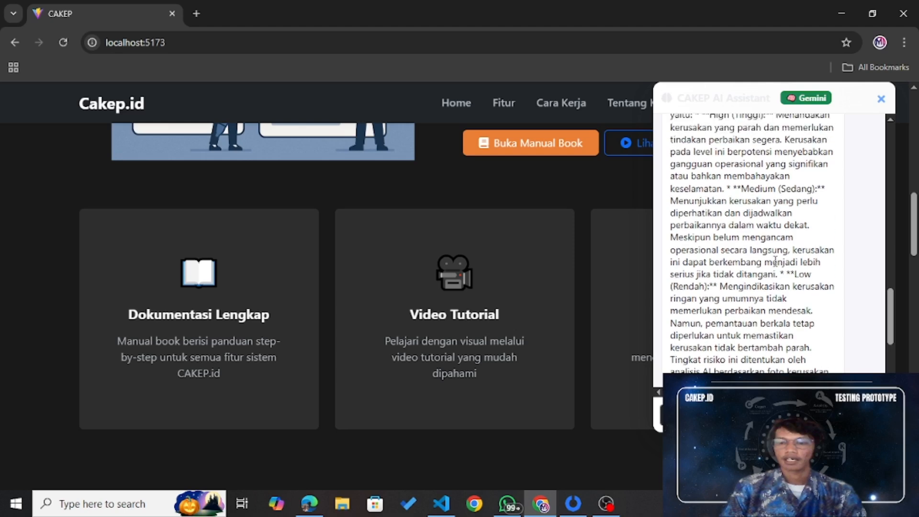
{"action": "scroll", "coordinate": [775, 261], "scroll_direction": "up", "scroll_amount": 4}
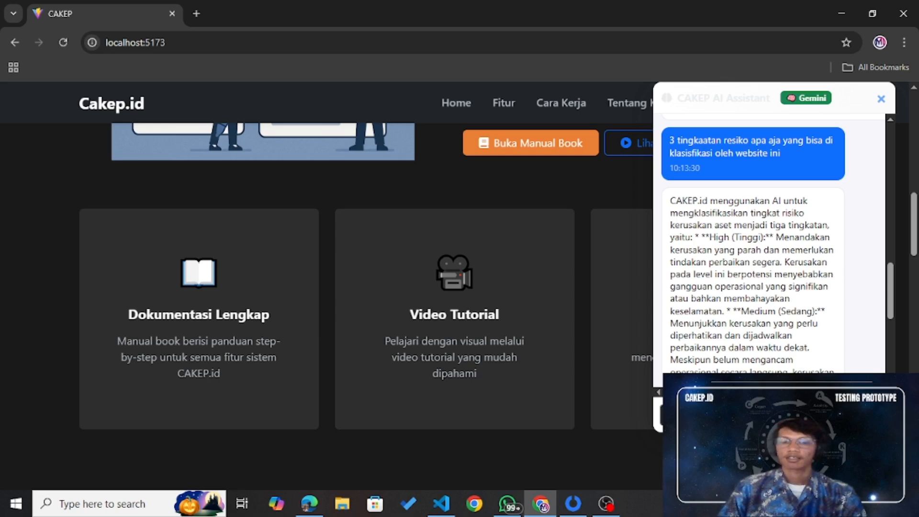
{"action": "left_click", "coordinate": [876, 453]}
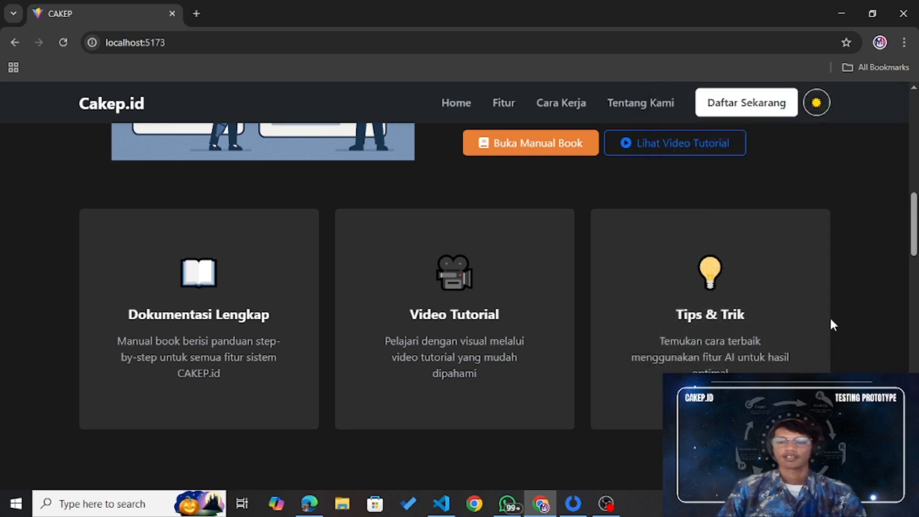
Step: Scroll past Cara Penggunaan and open the full Tentang Kami page via Selengkapnya
{"action": "scroll", "coordinate": [832, 322], "scroll_direction": "down", "scroll_amount": 12}
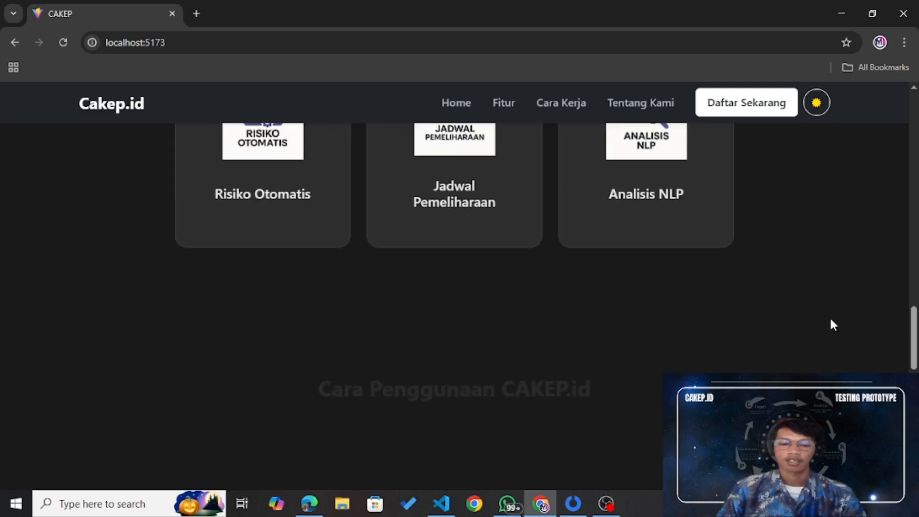
{"action": "scroll", "coordinate": [831, 325], "scroll_direction": "down", "scroll_amount": 3}
{"action": "scroll", "coordinate": [832, 325], "scroll_direction": "down", "scroll_amount": 2}
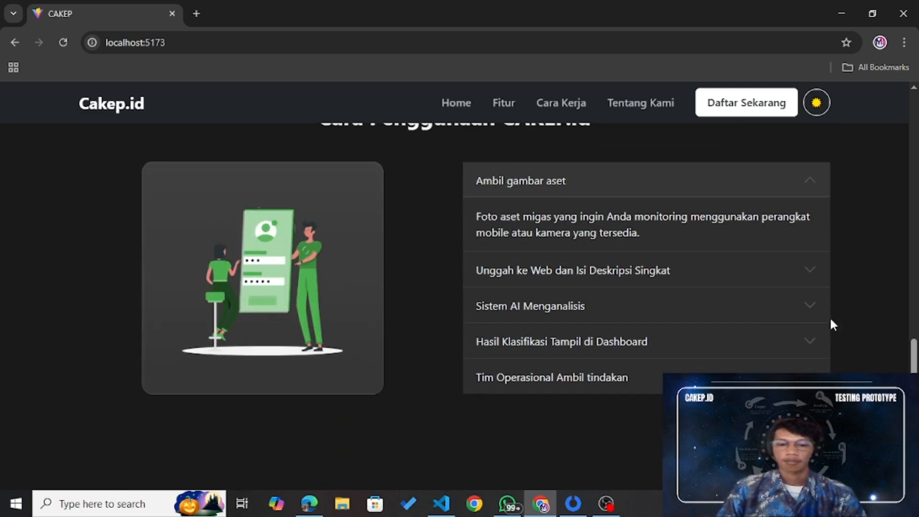
{"action": "scroll", "coordinate": [832, 321], "scroll_direction": "down", "scroll_amount": 5}
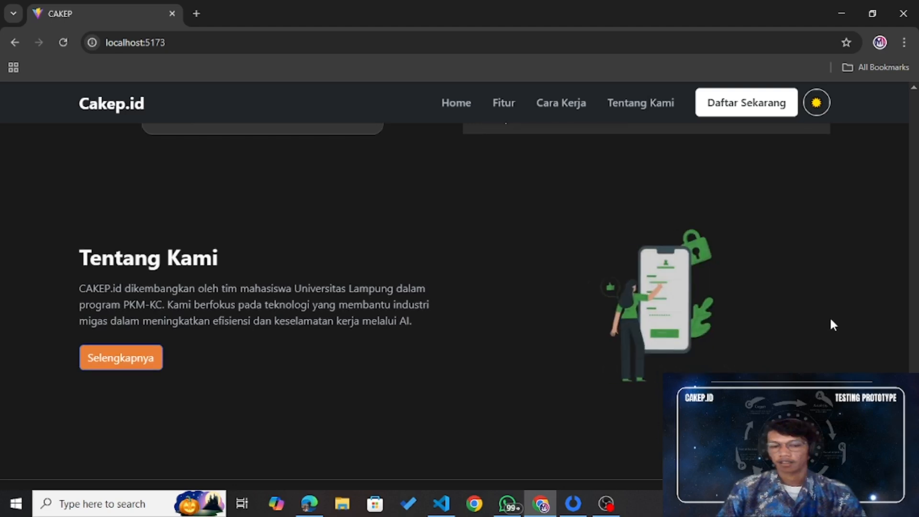
{"action": "left_click", "coordinate": [113, 362]}
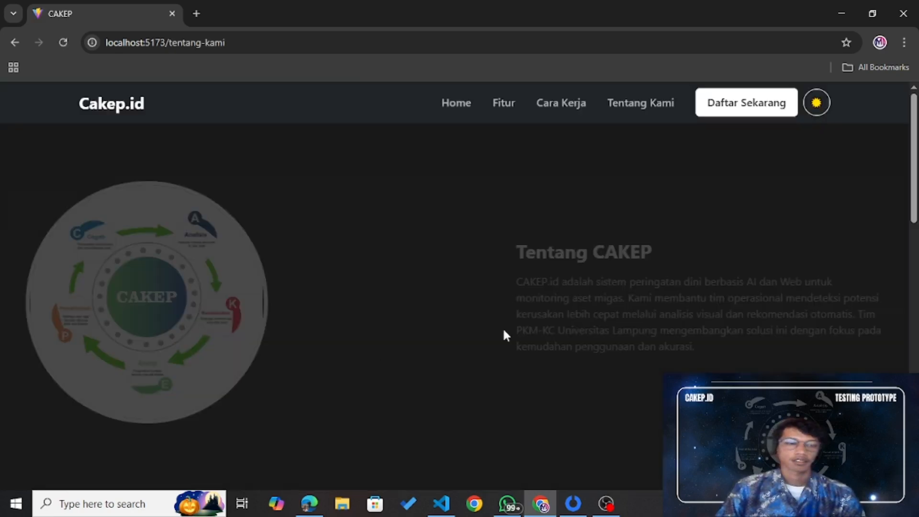
Step: Skim the Tentang CAKEP page, return Home, then go to login via Daftar Sekarang
{"action": "scroll", "coordinate": [560, 316], "scroll_direction": "down", "scroll_amount": 3}
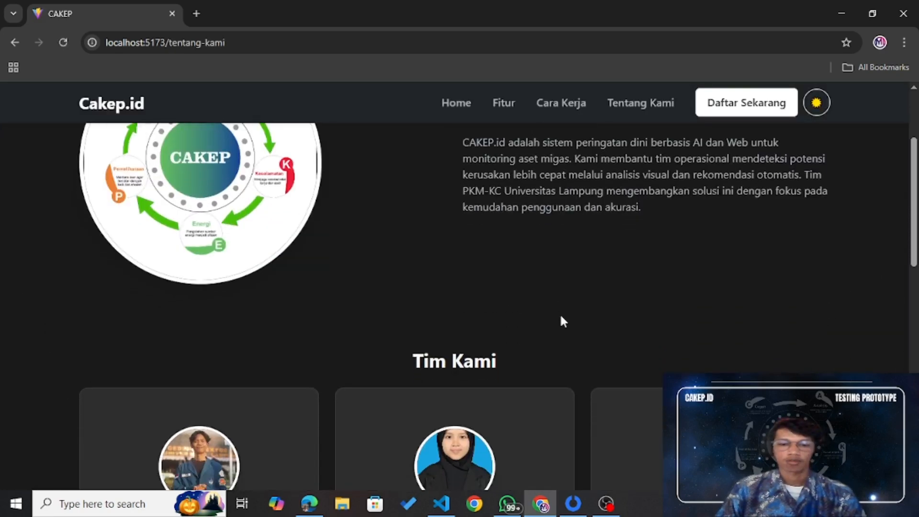
{"action": "scroll", "coordinate": [560, 318], "scroll_direction": "down", "scroll_amount": 4}
{"action": "scroll", "coordinate": [560, 319], "scroll_direction": "down", "scroll_amount": 8}
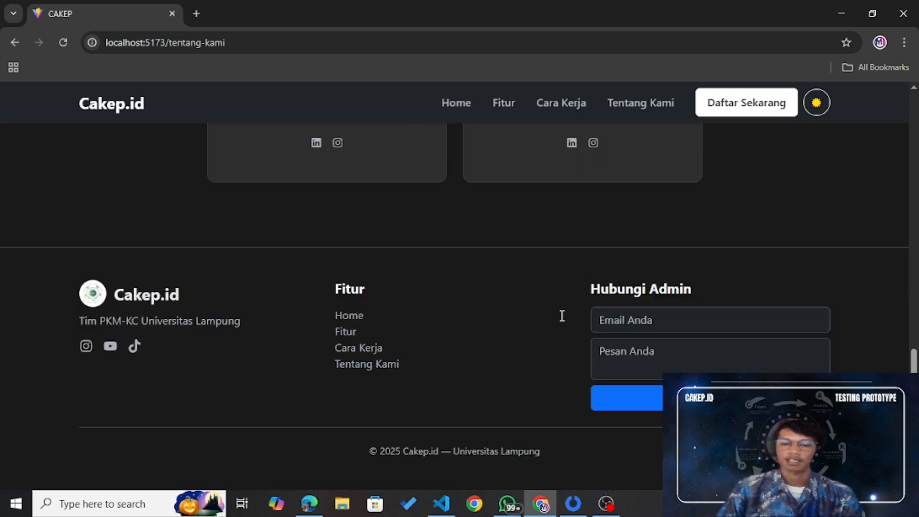
{"action": "scroll", "coordinate": [497, 176], "scroll_direction": "up", "scroll_amount": 1}
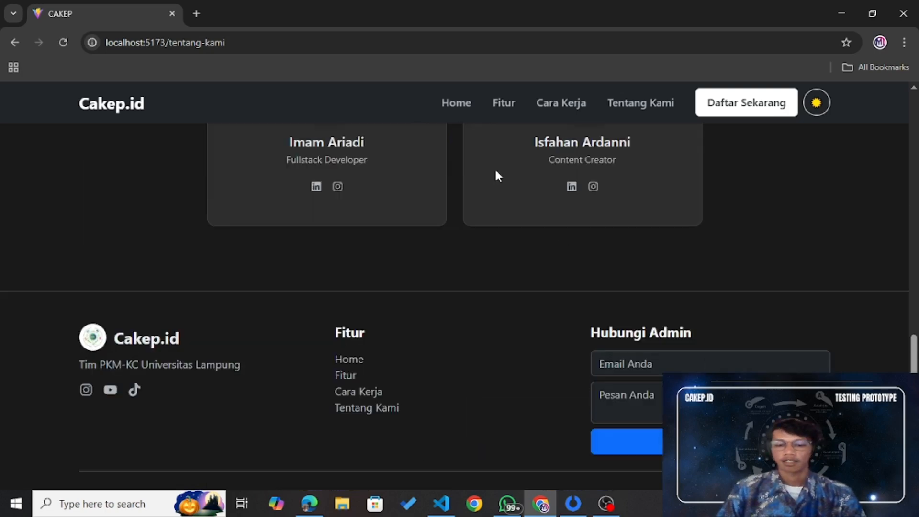
{"action": "left_click", "coordinate": [457, 104]}
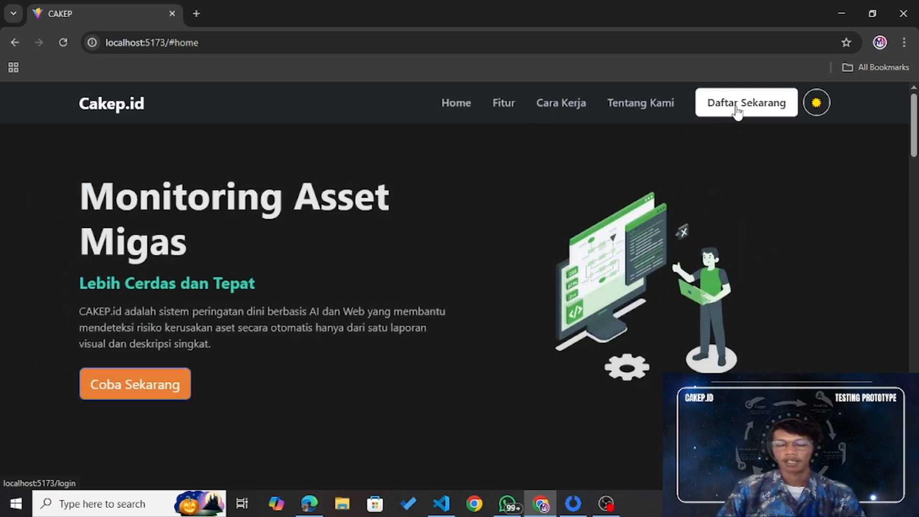
{"action": "left_click", "coordinate": [737, 109]}
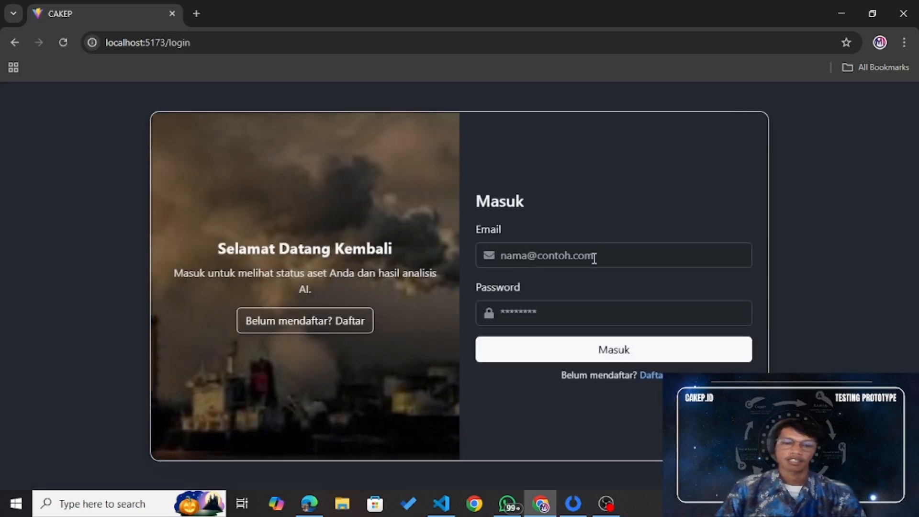
Step: Sign in with the demo user account's email and password
{"action": "left_click", "coordinate": [594, 259]}
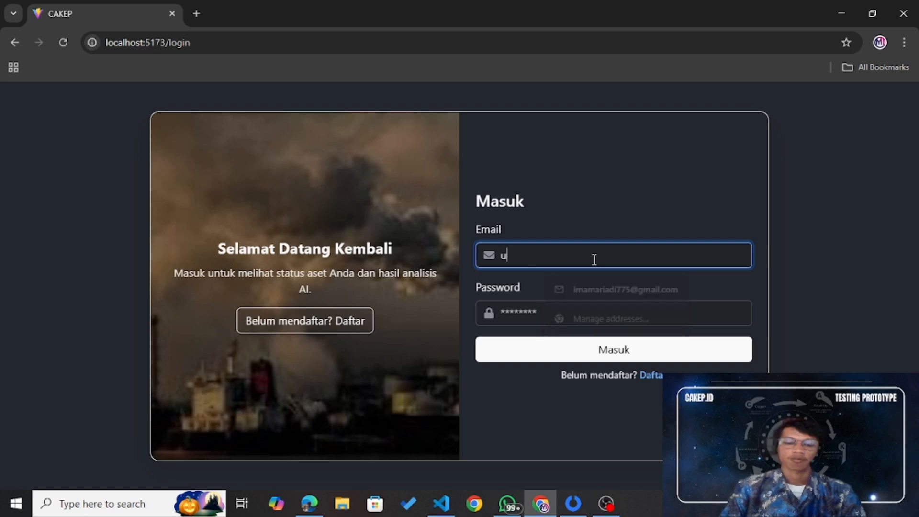
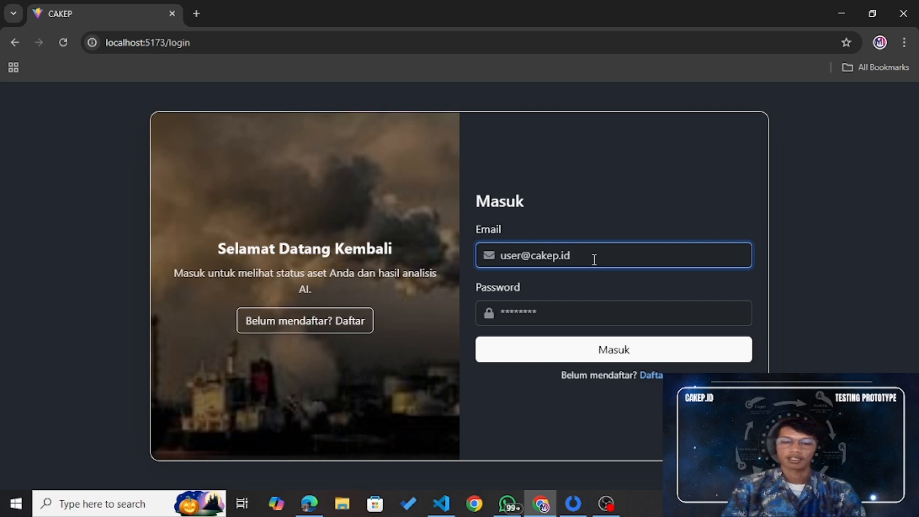
{"action": "left_click", "coordinate": [588, 313]}
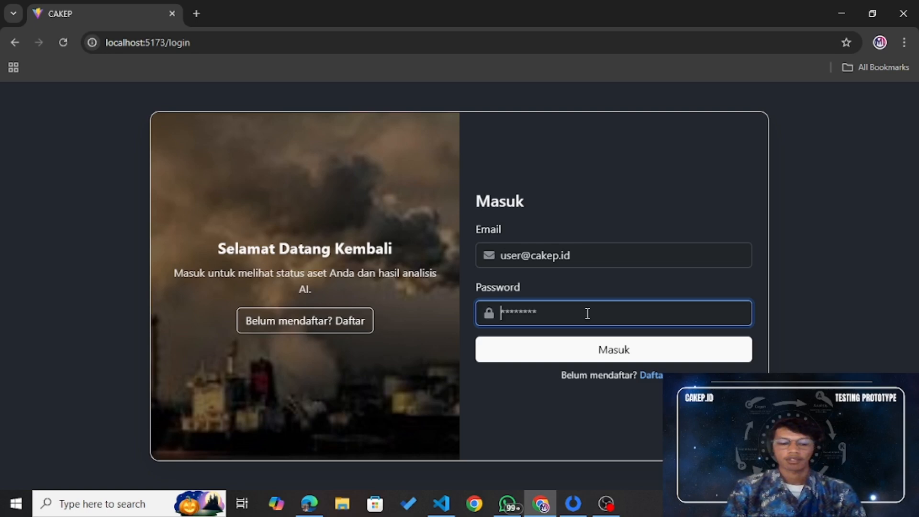
{"action": "type", "text": "password"}
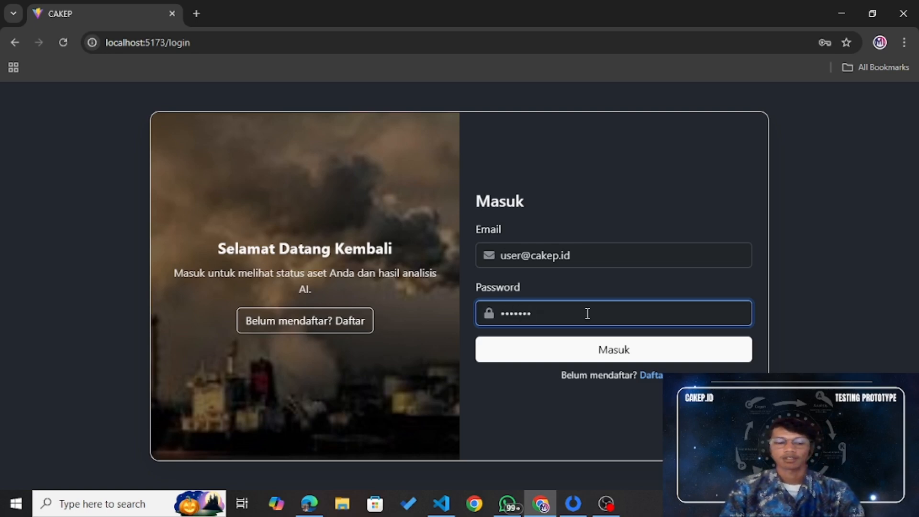
{"action": "left_click", "coordinate": [568, 349]}
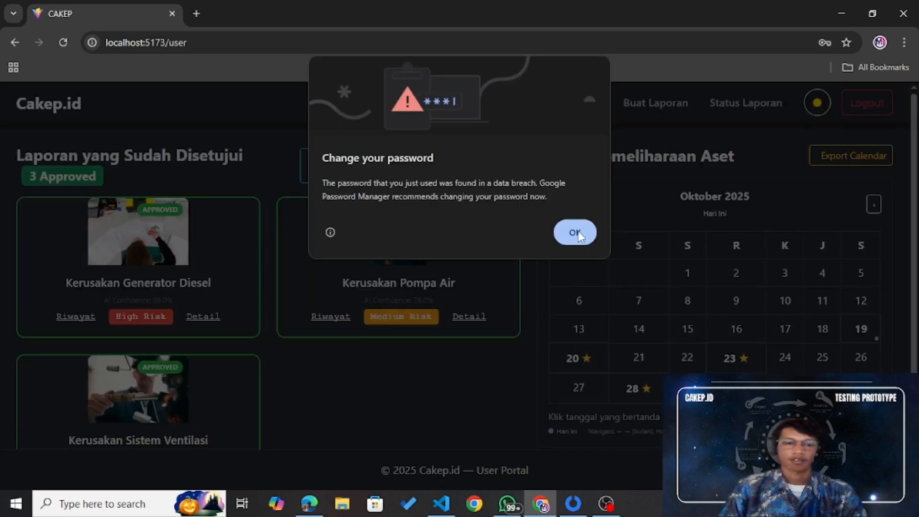
Step: Dismiss Chrome's password warning, review the approved reports and calendar, then go to Buat Laporan
{"action": "left_click", "coordinate": [576, 233]}
{"action": "scroll", "coordinate": [525, 324], "scroll_direction": "down", "scroll_amount": 1}
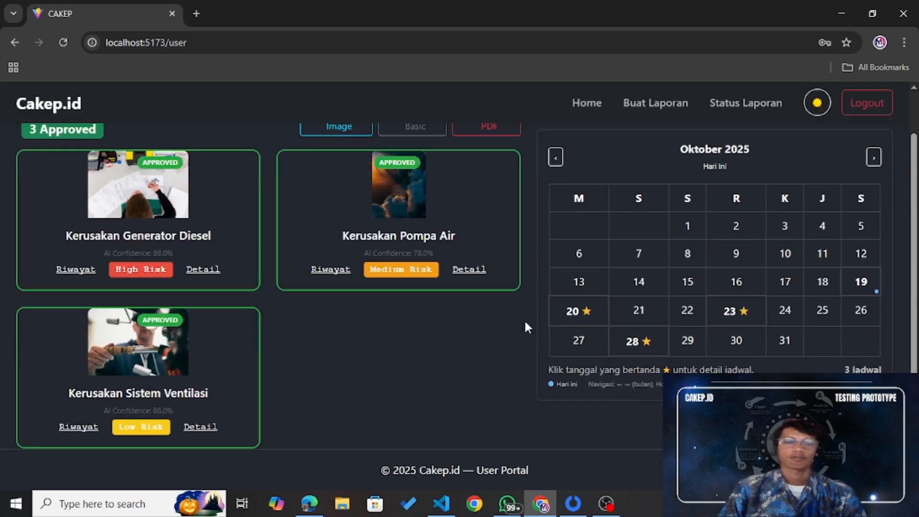
{"action": "scroll", "coordinate": [525, 325], "scroll_direction": "up", "scroll_amount": 1}
{"action": "scroll", "coordinate": [525, 323], "scroll_direction": "up", "scroll_amount": 1}
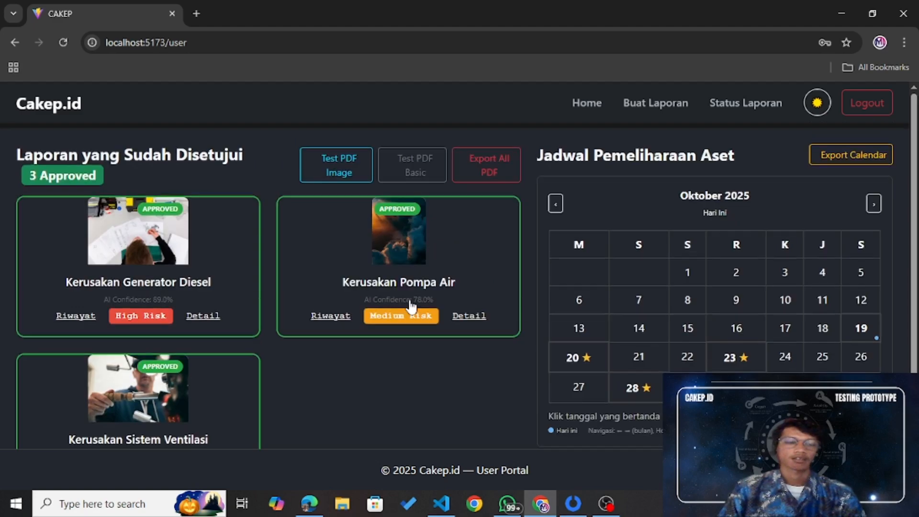
{"action": "scroll", "coordinate": [530, 318], "scroll_direction": "down", "scroll_amount": 1}
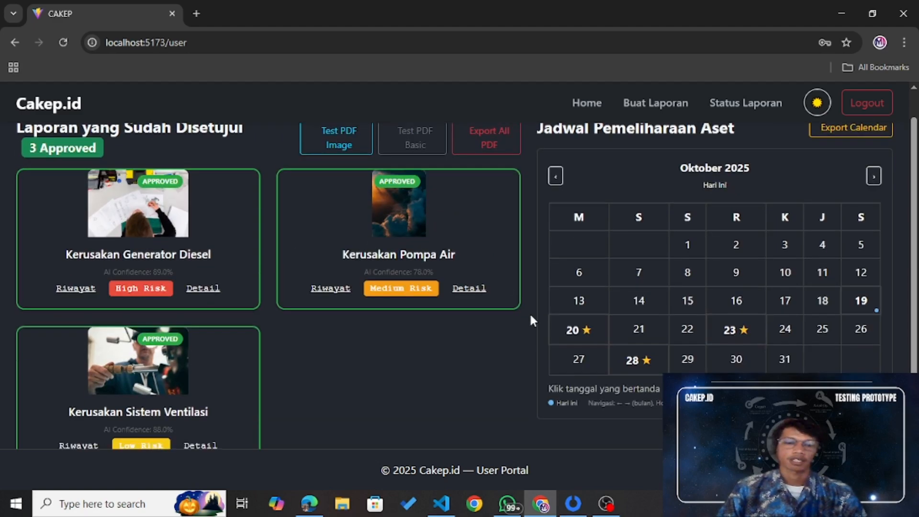
{"action": "scroll", "coordinate": [530, 316], "scroll_direction": "up", "scroll_amount": 1}
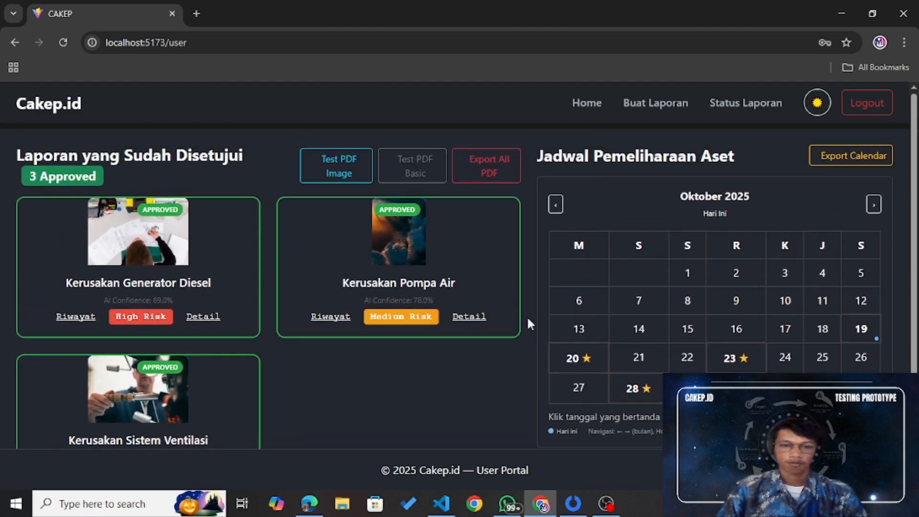
{"action": "left_click", "coordinate": [660, 103]}
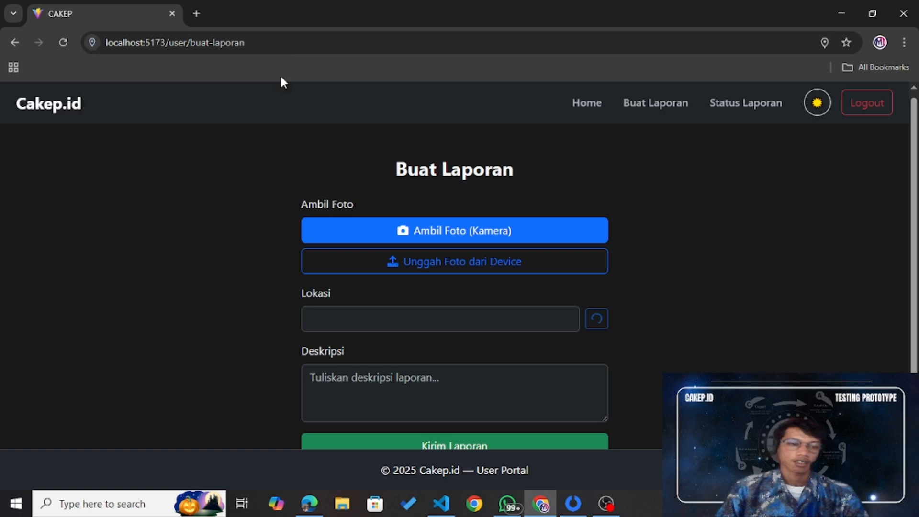
Step: Let the Buat Laporan form load so Lokasi auto-fills with the detected address
{"action": "scroll", "coordinate": [708, 225], "scroll_direction": "down", "scroll_amount": 1}
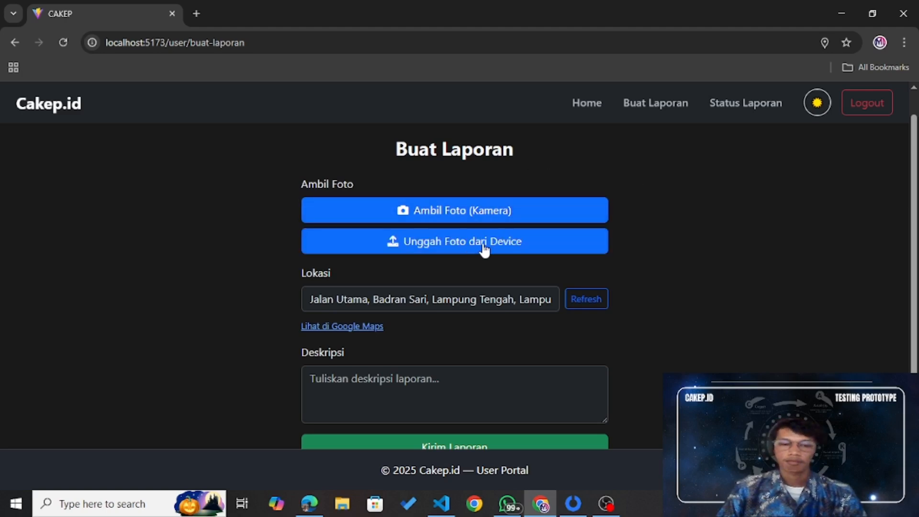
{"action": "scroll", "coordinate": [485, 249], "scroll_direction": "down", "scroll_amount": 1}
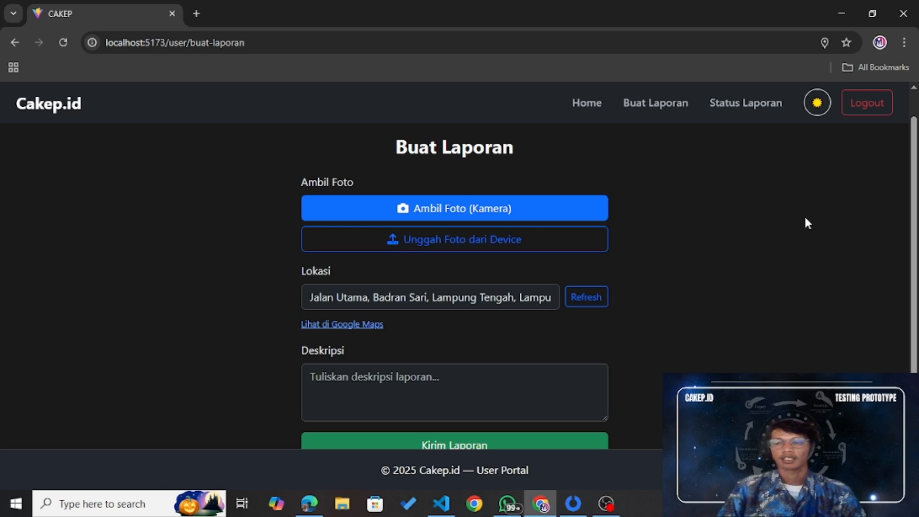
{"action": "scroll", "coordinate": [807, 223], "scroll_direction": "up", "scroll_amount": 1}
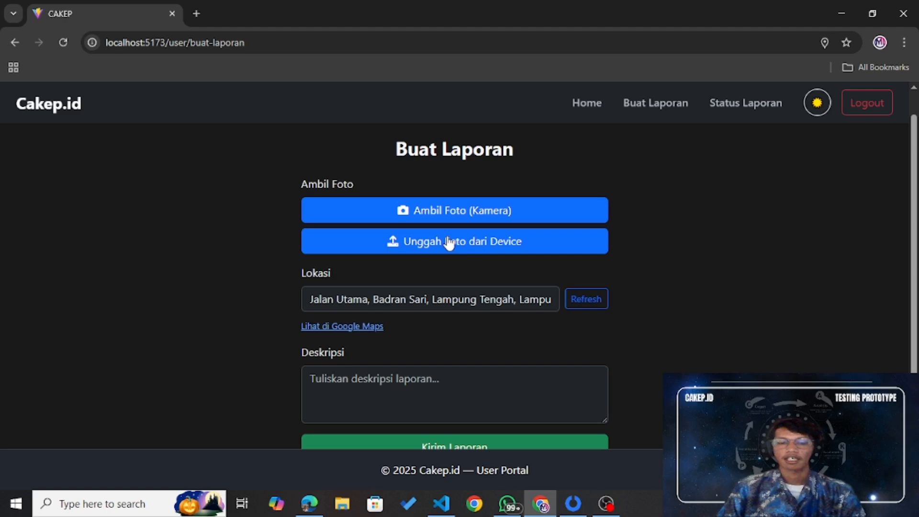
Step: Attach the 'High risk pipe' image from the input coba folder as the report photo
{"action": "left_click", "coordinate": [504, 244]}
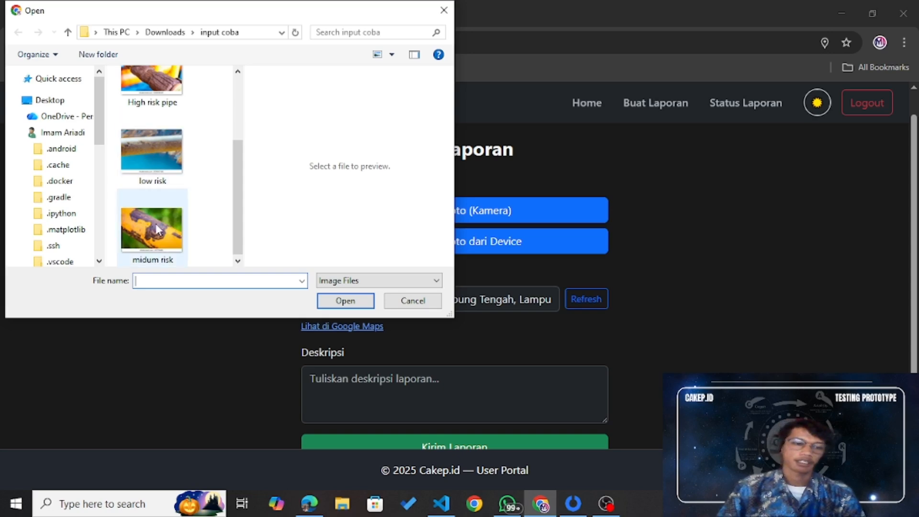
{"action": "left_click", "coordinate": [154, 87]}
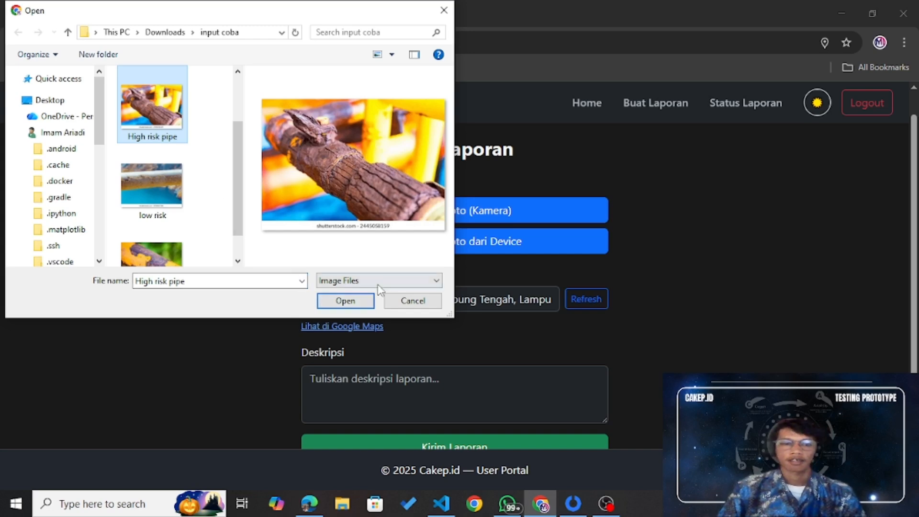
{"action": "left_click", "coordinate": [363, 305]}
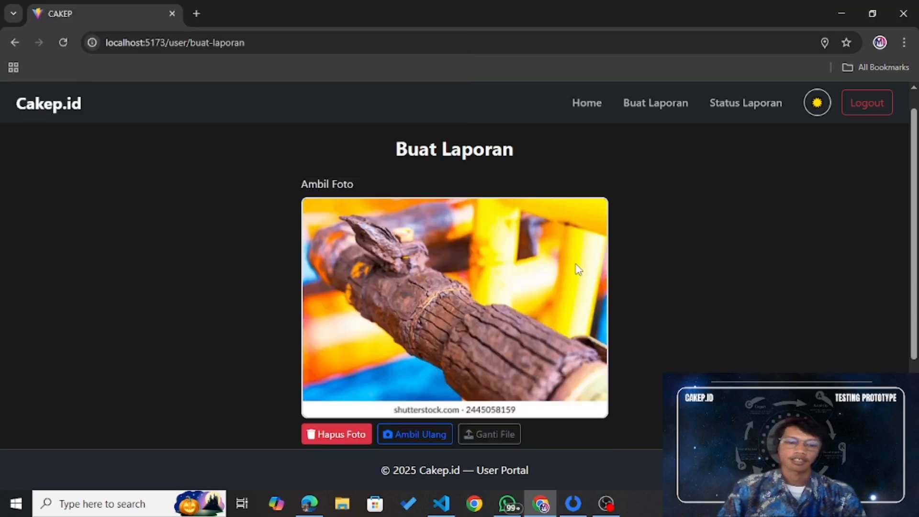
{"action": "scroll", "coordinate": [576, 266], "scroll_direction": "down", "scroll_amount": 4}
{"action": "scroll", "coordinate": [575, 262], "scroll_direction": "down", "scroll_amount": 1}
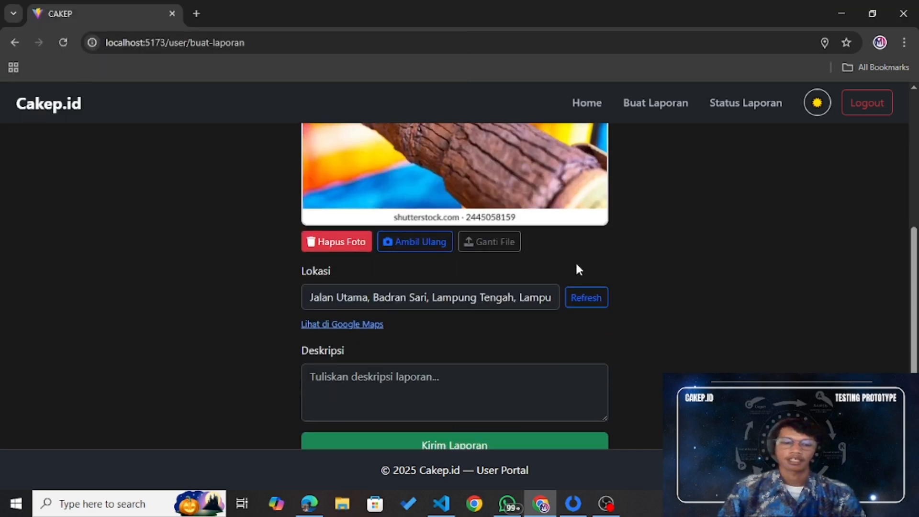
Step: Describe a corroded pipe near the office at 6 a.m., ending 'menjadi tempat lalu lalang banyak pekerja'
{"action": "left_click", "coordinate": [503, 386]}
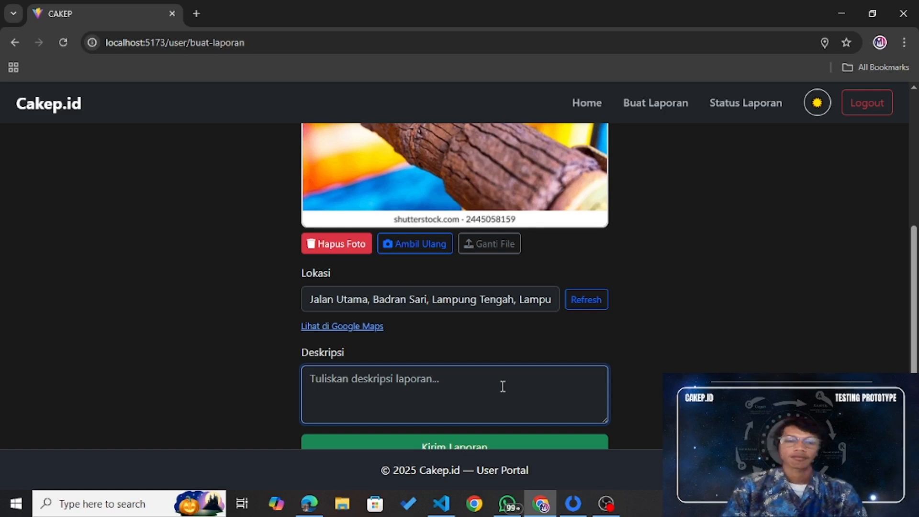
{"action": "type", "text": "terjadi"}
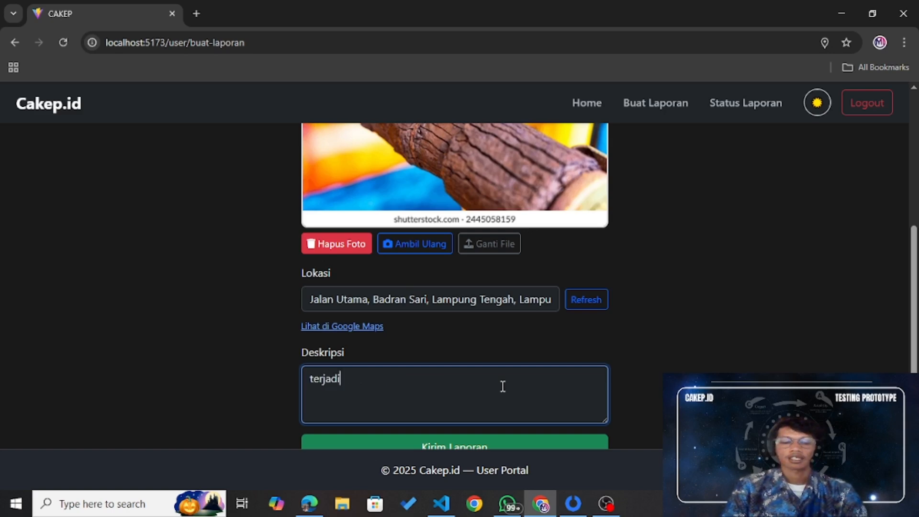
{"action": "type", "text": " pipa koro"}
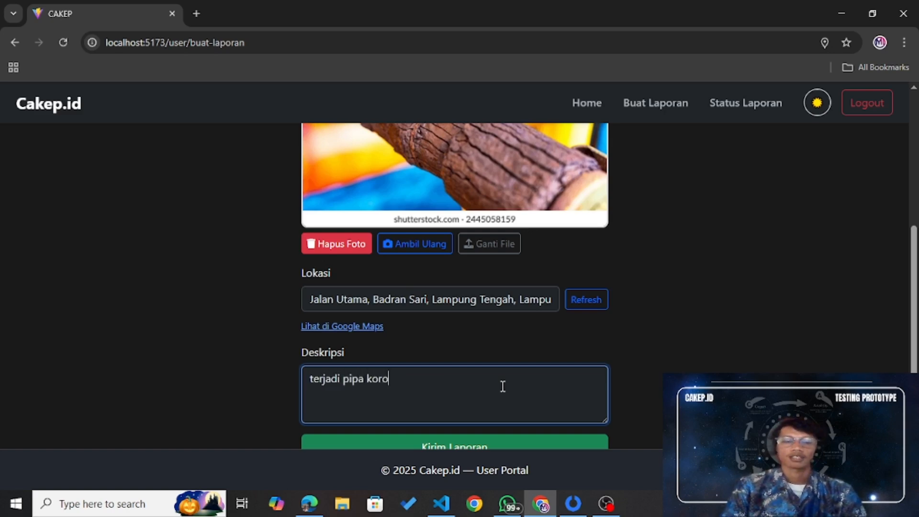
{"action": "type", "text": "si di dek"}
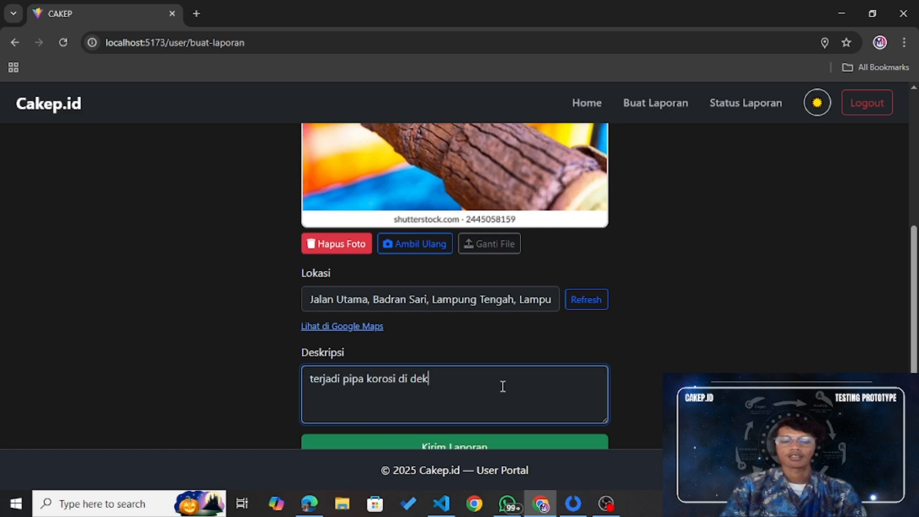
{"action": "type", "text": "at office "}
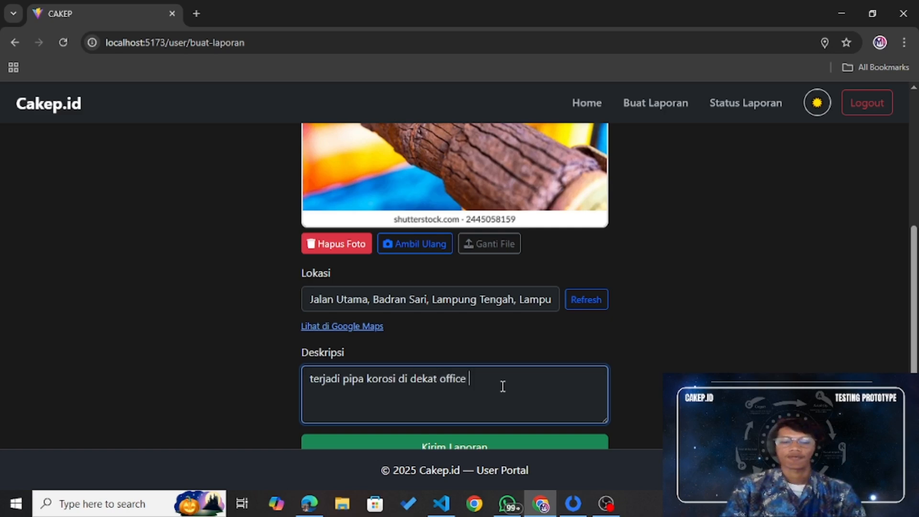
{"action": "type", "text": "pada jam 6 pag"}
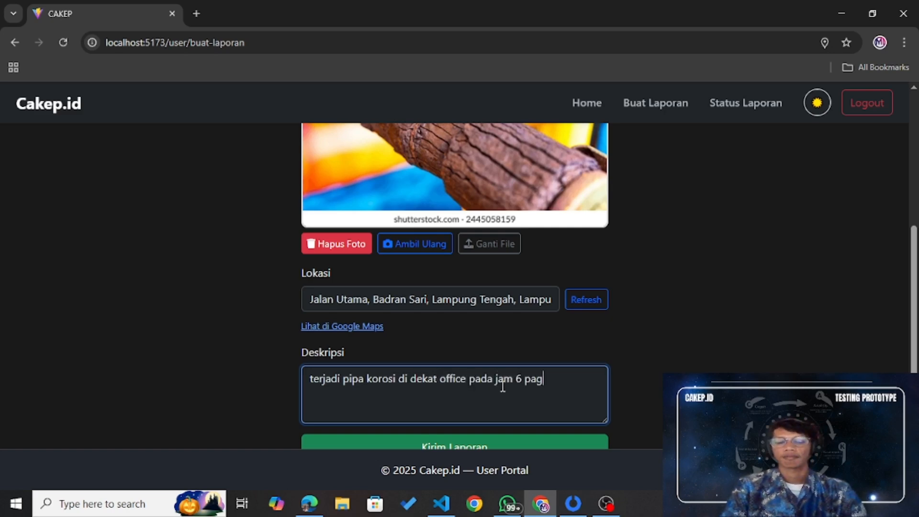
{"action": "type", "text": "i da"}
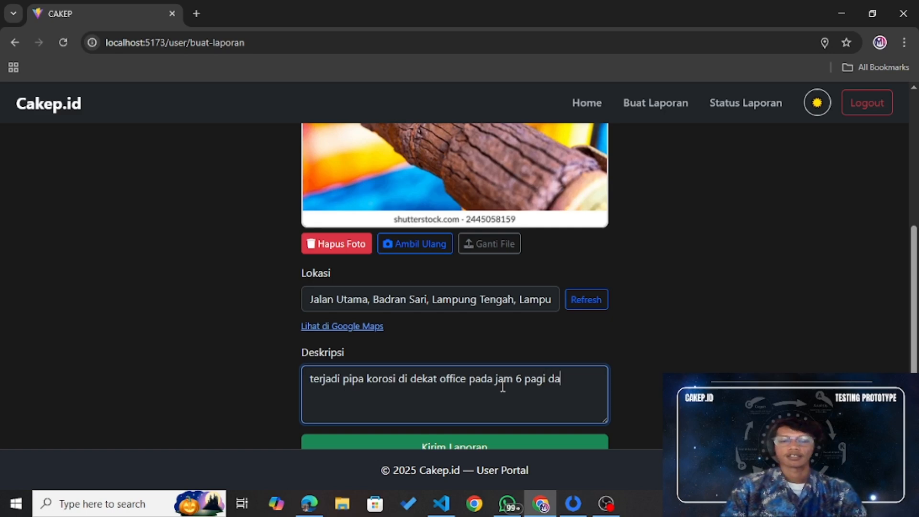
{"action": "type", "text": "n k"}
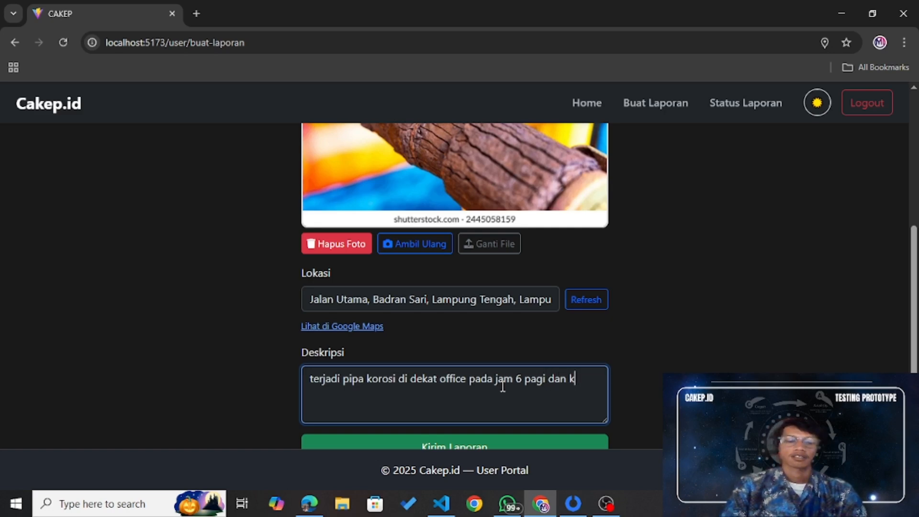
{"action": "type", "text": "ira"}
{"action": "key", "text": "BackSpace"}
{"action": "key", "text": "BackSpace"}
{"action": "key", "text": "BackSpace"}
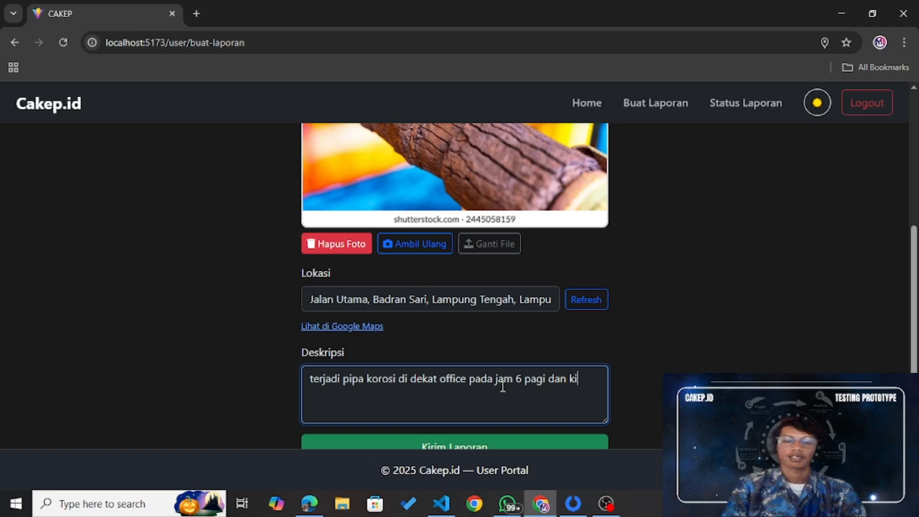
{"action": "key", "text": "BackSpace"}
{"action": "type", "text": "di area"}
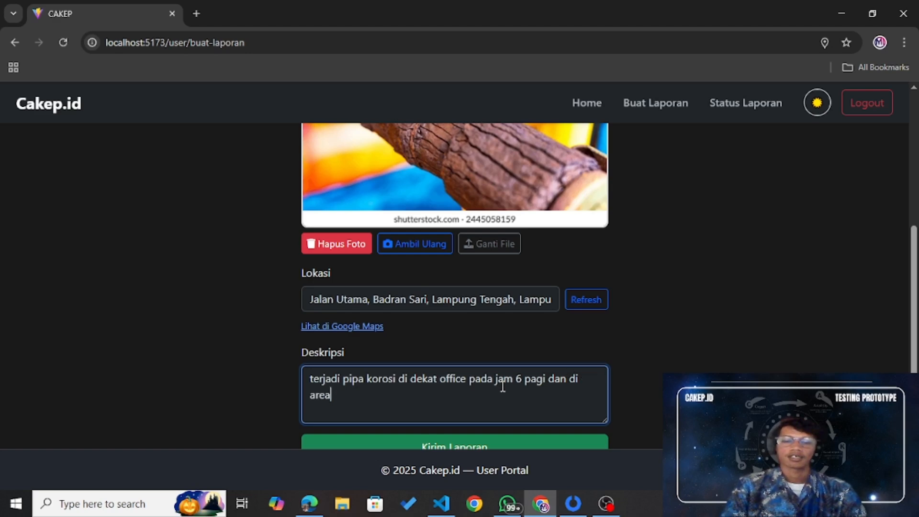
{"action": "type", "text": " tersebut s"}
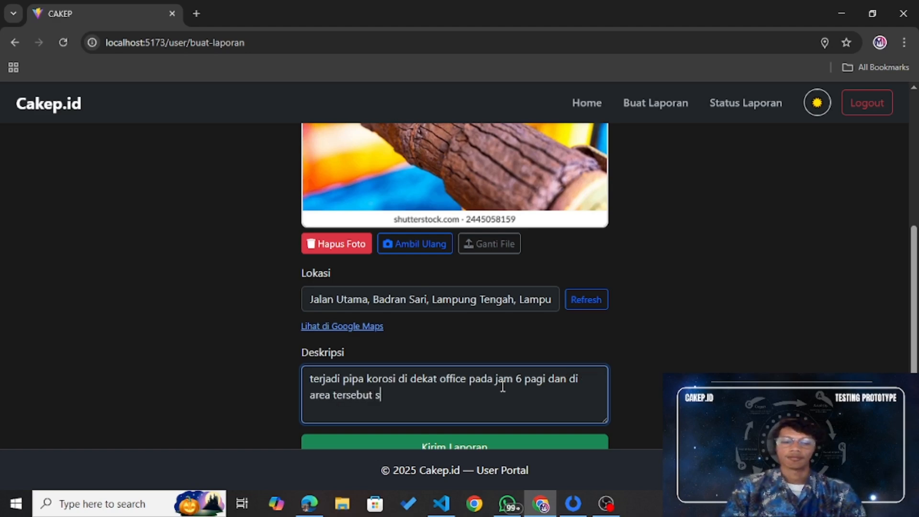
{"action": "type", "text": "ering di lalu"}
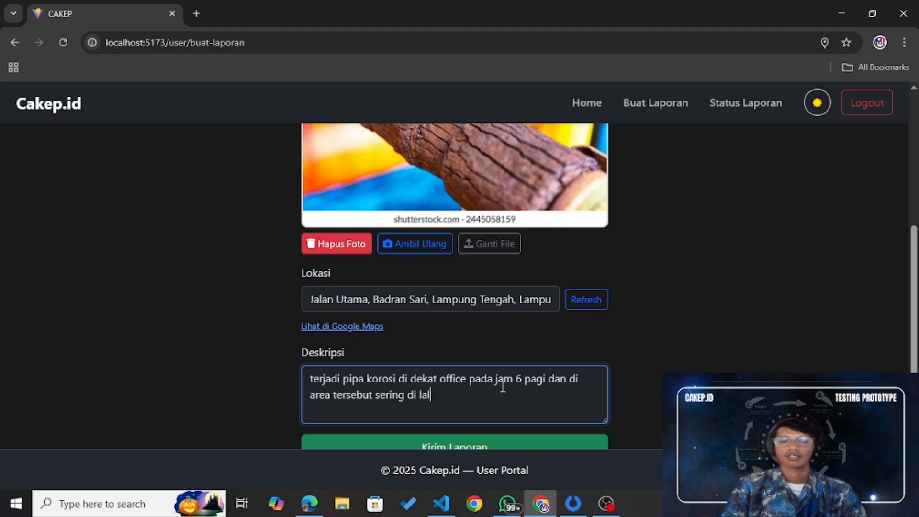
{"action": "key", "text": "BackSpace"}
{"action": "key", "text": "BackSpace"}
{"action": "key", "text": "BackSpace"}
{"action": "key", "text": "BackSpace"}
{"action": "key", "text": "BackSpace"}
{"action": "key", "text": "BackSpace"}
{"action": "key", "text": "BackSpace"}
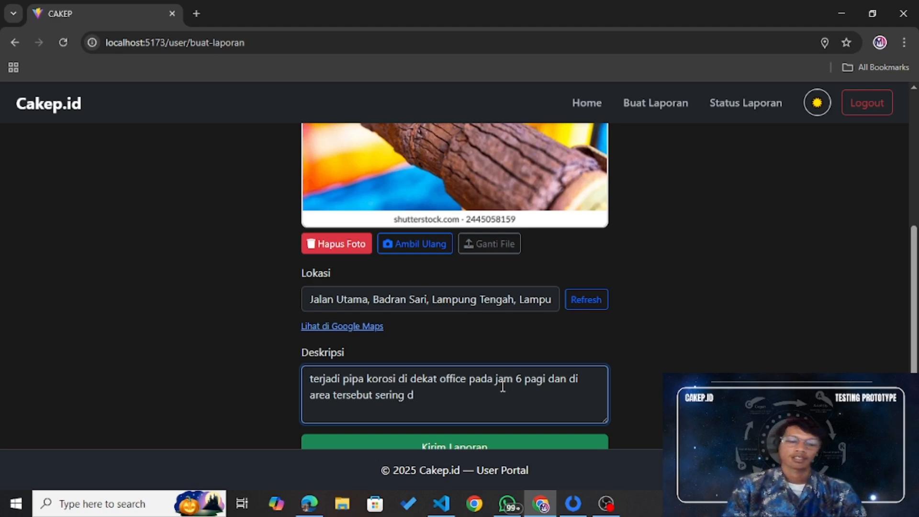
{"action": "type", "text": "men"}
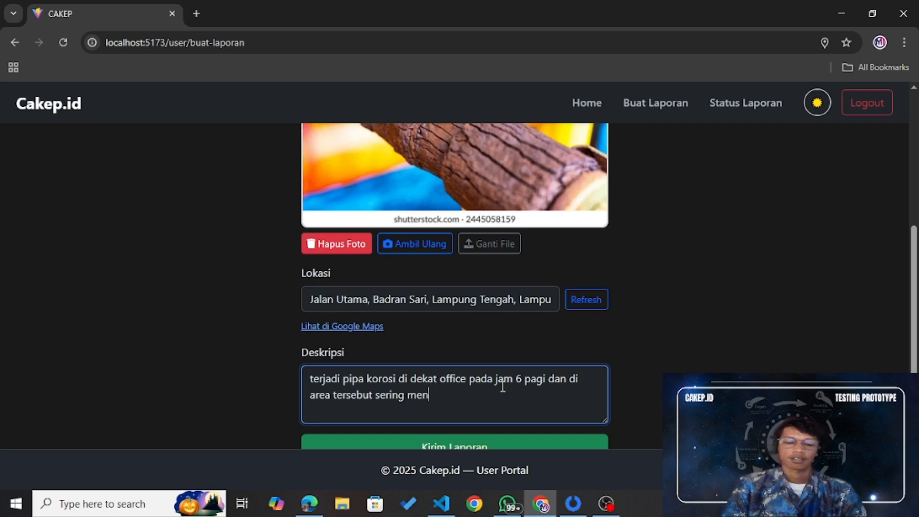
{"action": "type", "text": "jadi te"}
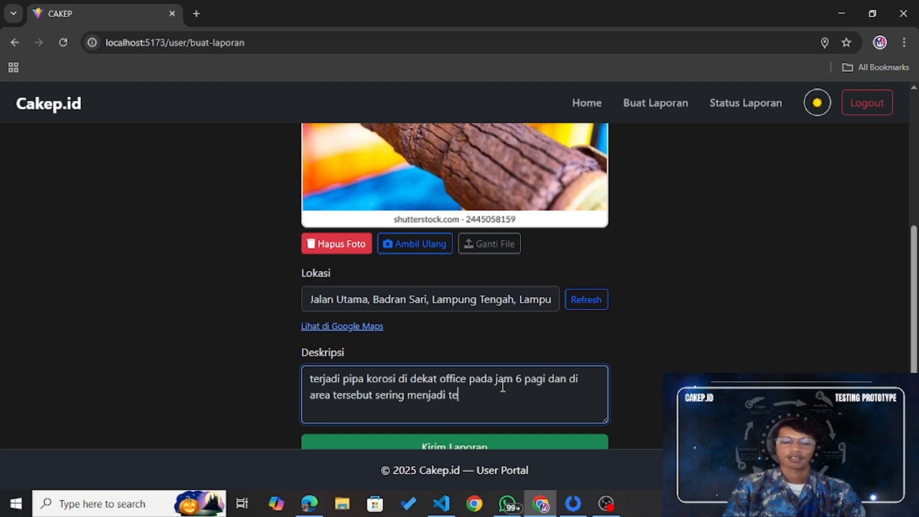
{"action": "type", "text": "mpat lalu lalang"}
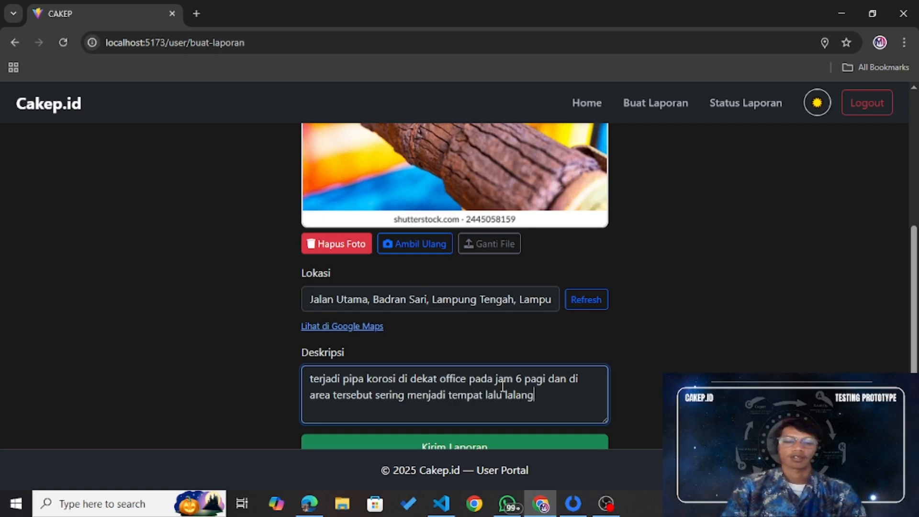
{"action": "type", "text": " banyak pekerja"}
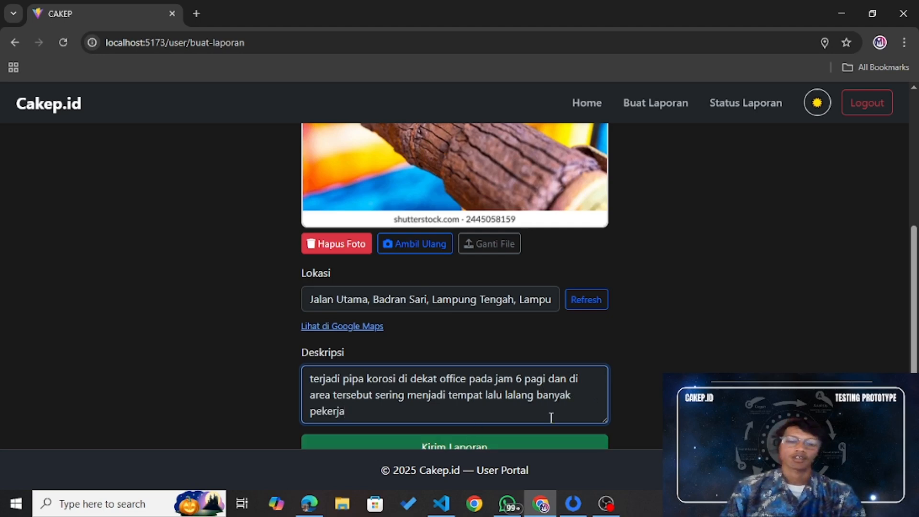
{"action": "scroll", "coordinate": [552, 418], "scroll_direction": "down", "scroll_amount": 1}
{"action": "scroll", "coordinate": [528, 414], "scroll_direction": "up", "scroll_amount": 1}
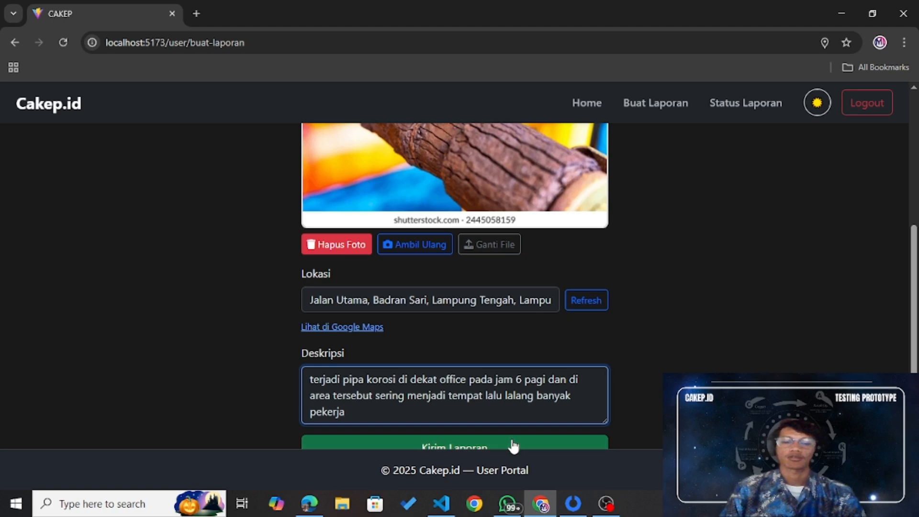
Step: Submit the report, note the Medium risk, 85.0% confidence AI result, and close it
{"action": "left_click", "coordinate": [511, 442]}
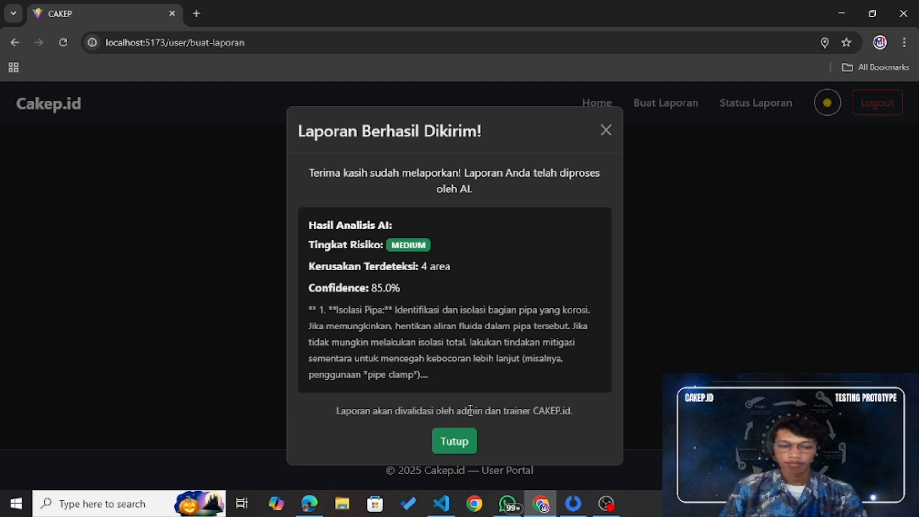
{"action": "left_click", "coordinate": [460, 442]}
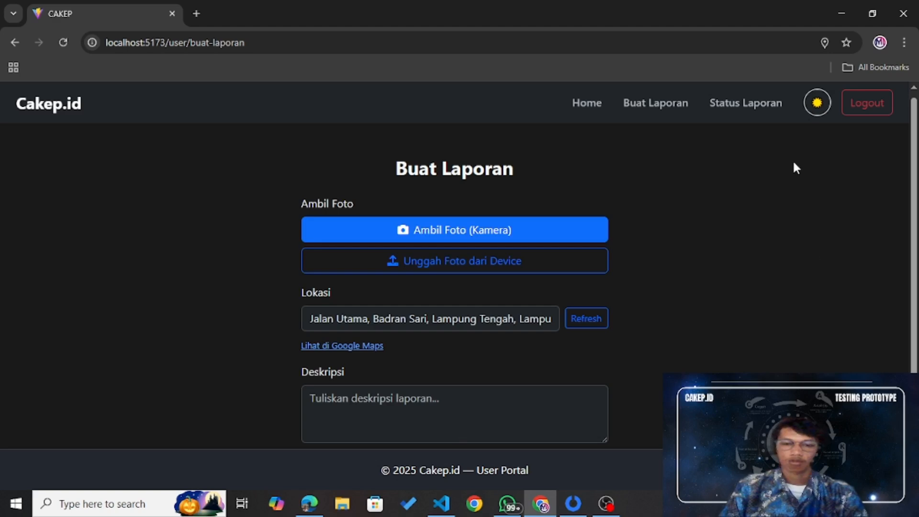
Step: Confirm the new pipe report shows Pending, then return to the home page with 3 approved reports
{"action": "left_click", "coordinate": [741, 114]}
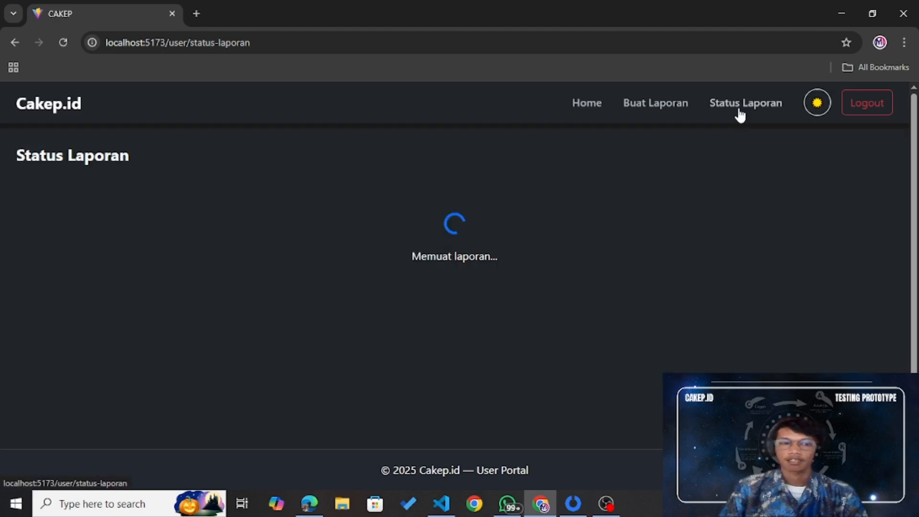
{"action": "scroll", "coordinate": [507, 297], "scroll_direction": "down", "scroll_amount": 1}
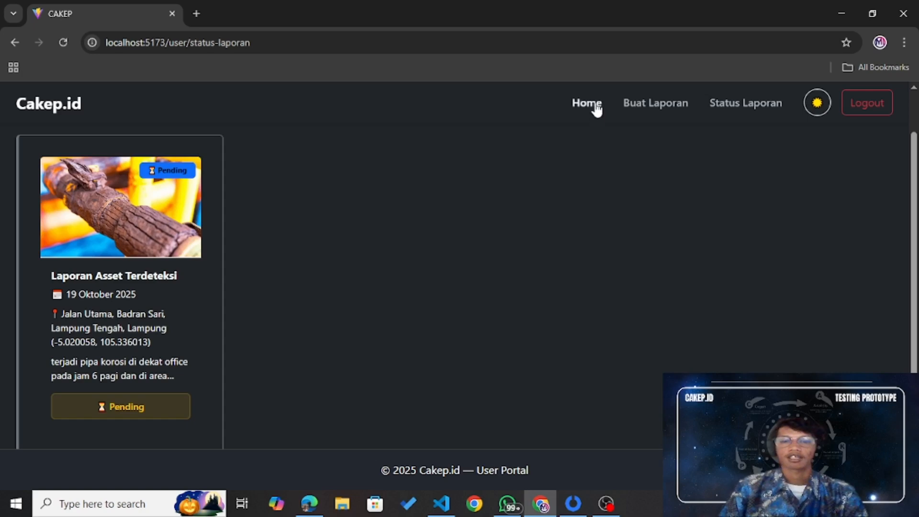
{"action": "left_click", "coordinate": [595, 106]}
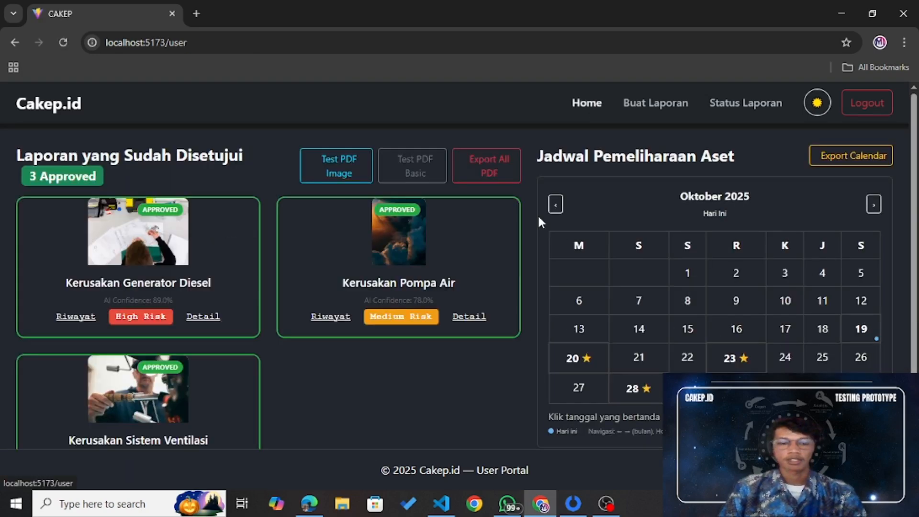
{"action": "scroll", "coordinate": [413, 363], "scroll_direction": "down", "scroll_amount": 1}
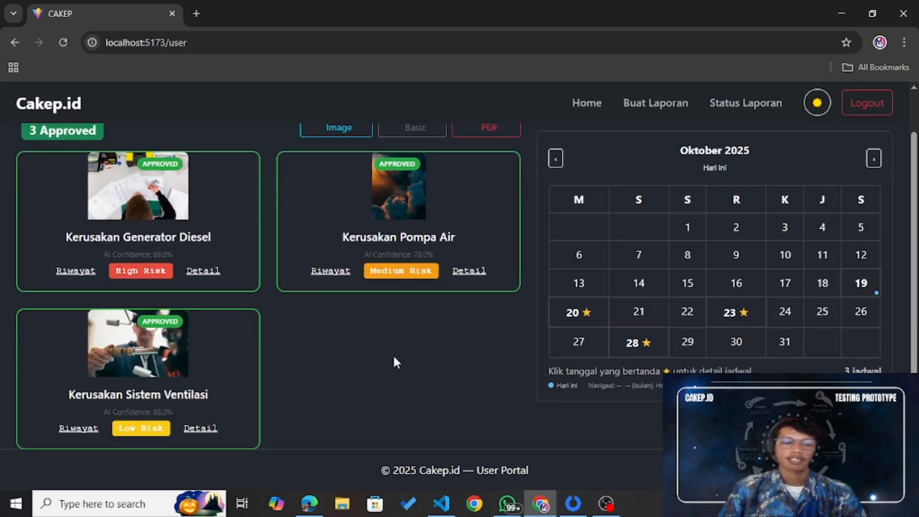
{"action": "scroll", "coordinate": [394, 358], "scroll_direction": "up", "scroll_amount": 1}
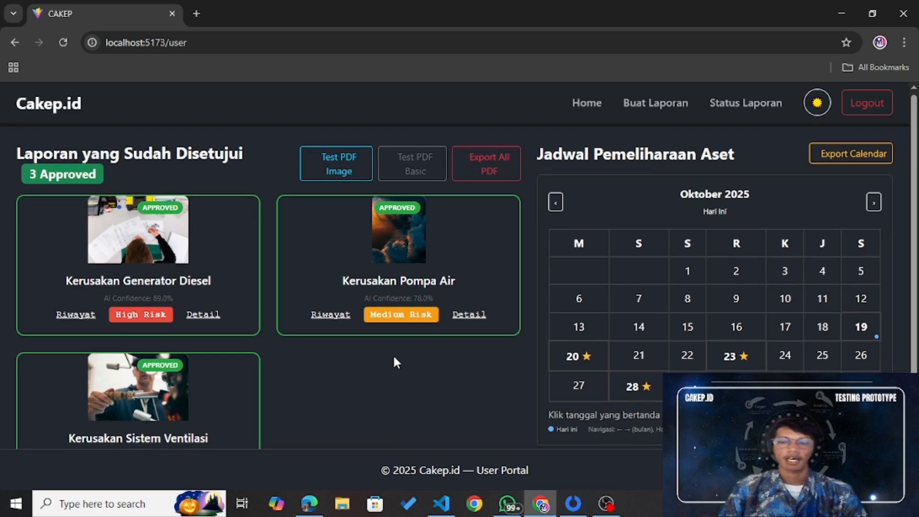
Step: Log out and sign in with the admin account's email and password, dismissing the browser warning
{"action": "left_click", "coordinate": [879, 110]}
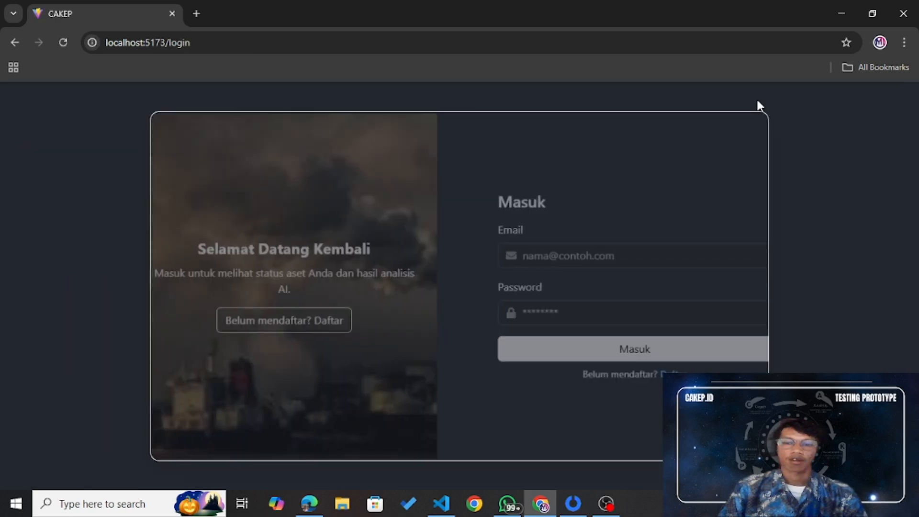
{"action": "left_click", "coordinate": [596, 250]}
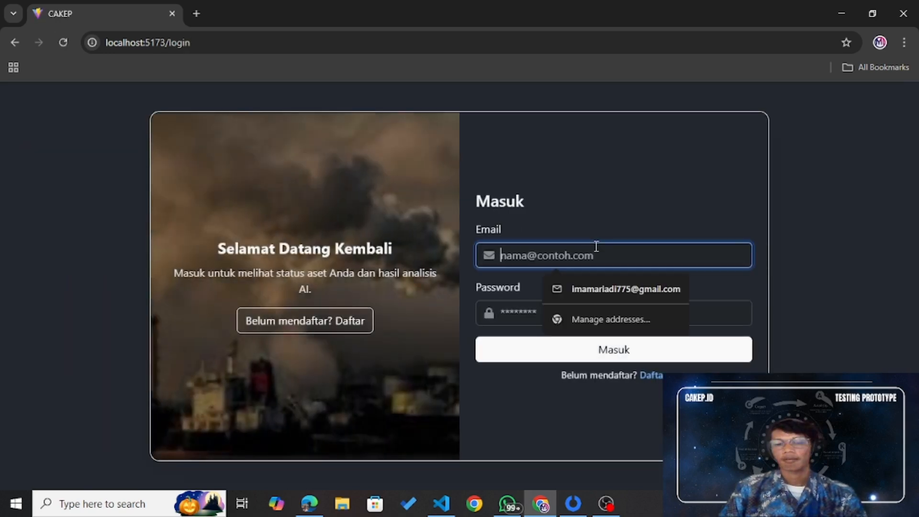
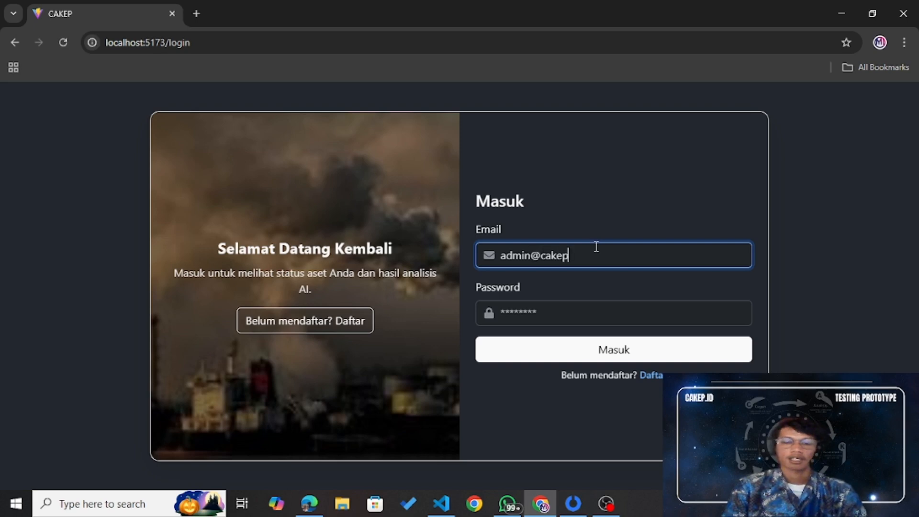
{"action": "left_click", "coordinate": [583, 308]}
{"action": "type", "text": "admin123"}
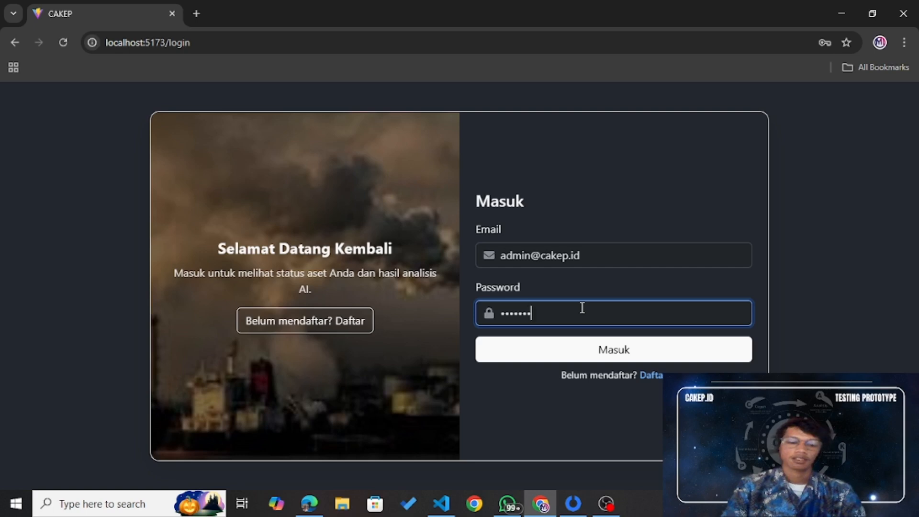
{"action": "left_click", "coordinate": [616, 347]}
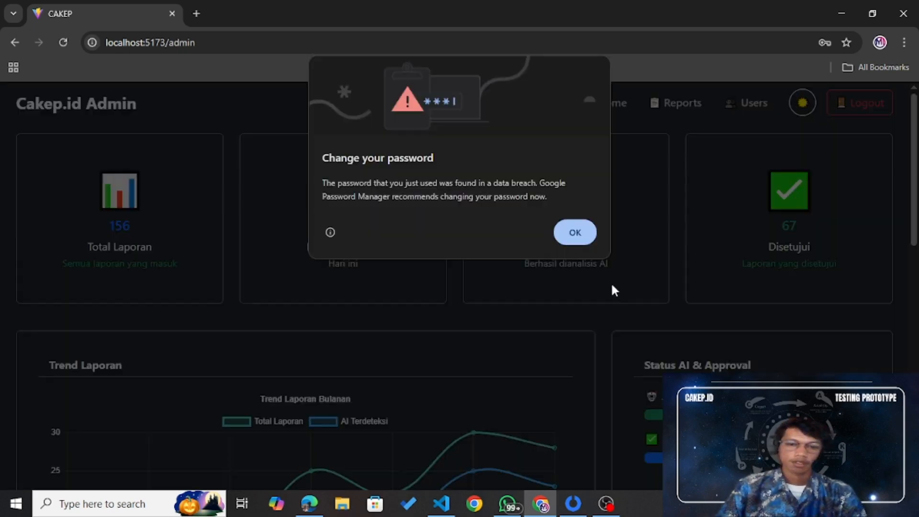
{"action": "left_click", "coordinate": [583, 231]}
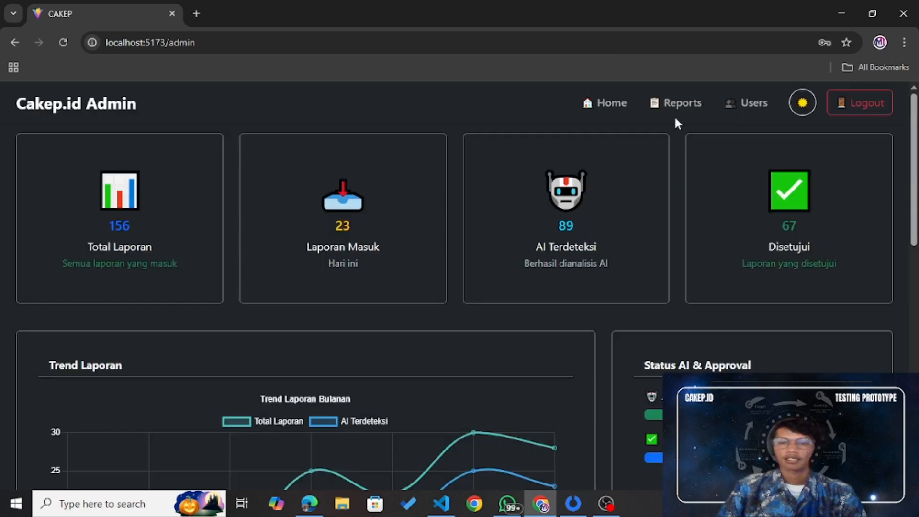
{"action": "left_click", "coordinate": [678, 103]}
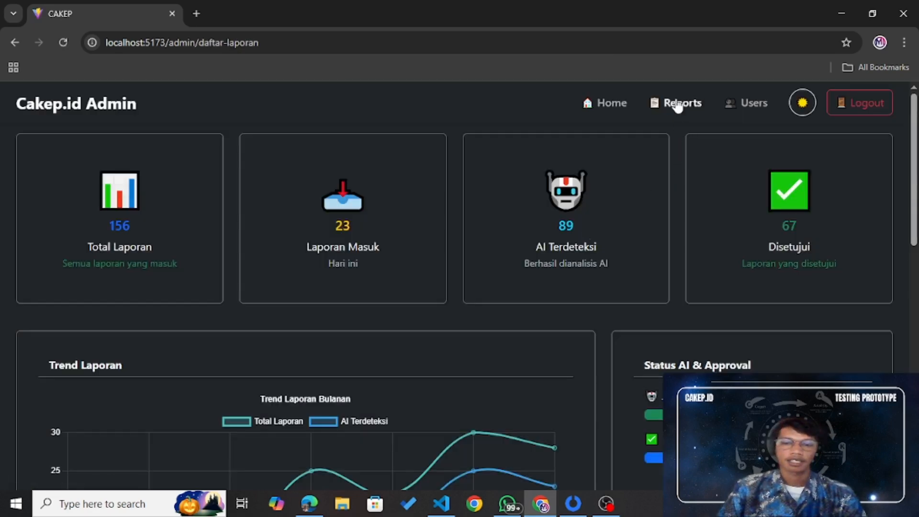
{"action": "scroll", "coordinate": [694, 171], "scroll_direction": "down", "scroll_amount": 3}
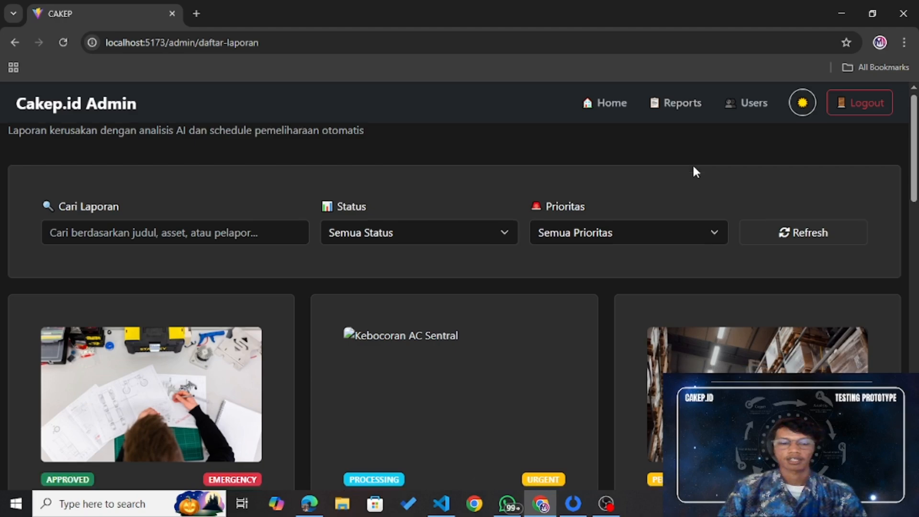
{"action": "scroll", "coordinate": [696, 173], "scroll_direction": "down", "scroll_amount": 3}
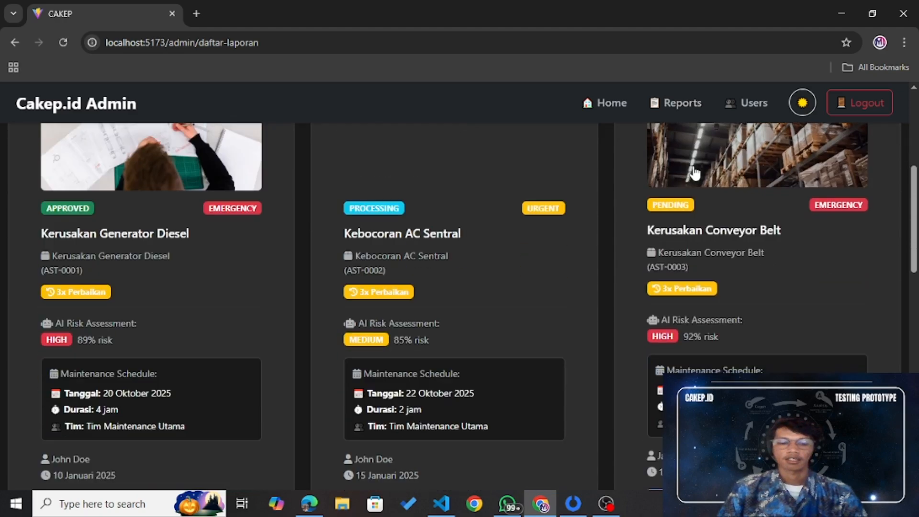
{"action": "scroll", "coordinate": [695, 172], "scroll_direction": "down", "scroll_amount": 7}
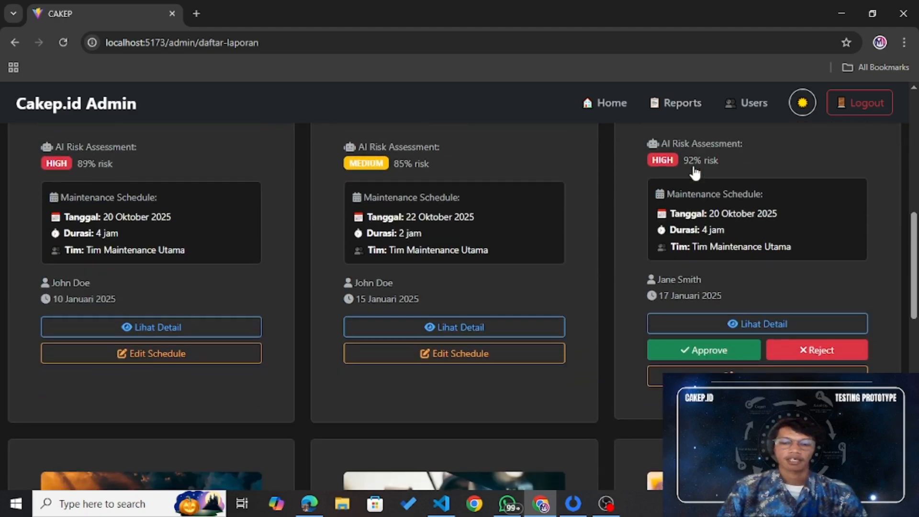
{"action": "scroll", "coordinate": [695, 171], "scroll_direction": "down", "scroll_amount": 5}
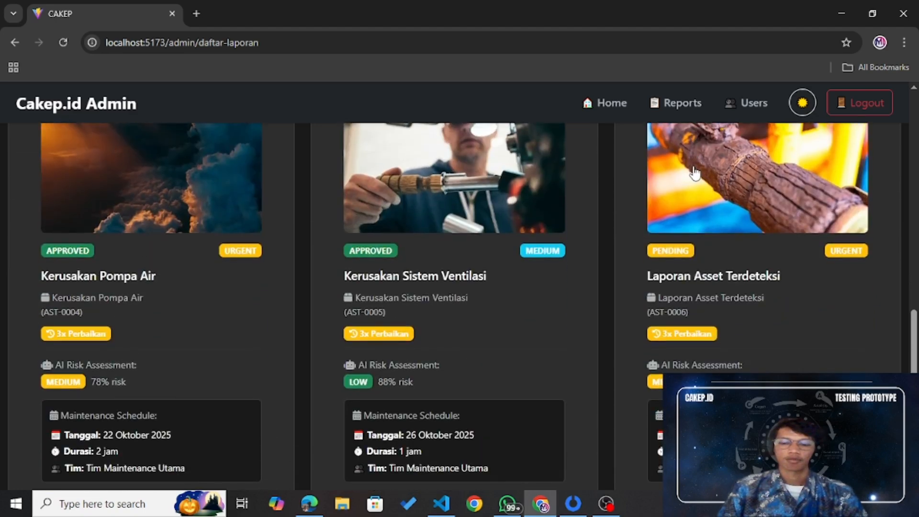
{"action": "scroll", "coordinate": [695, 173], "scroll_direction": "down", "scroll_amount": 5}
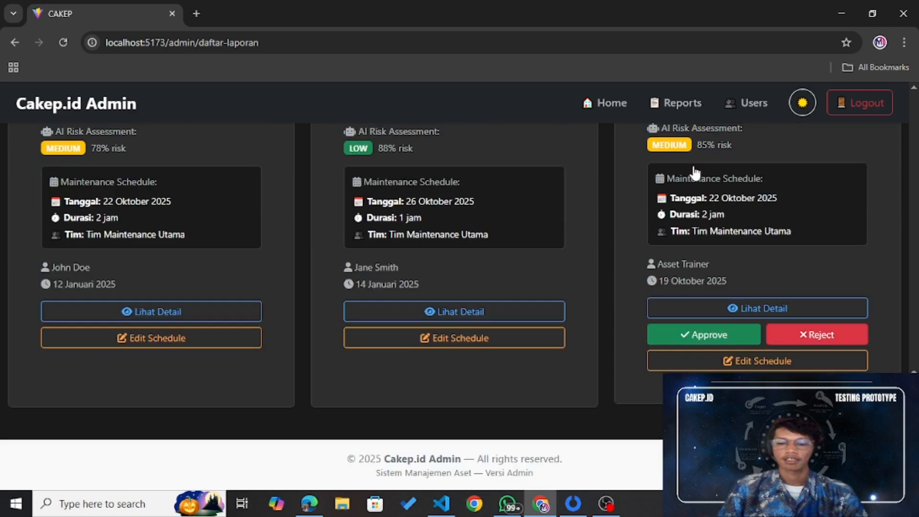
{"action": "scroll", "coordinate": [695, 173], "scroll_direction": "up", "scroll_amount": 3}
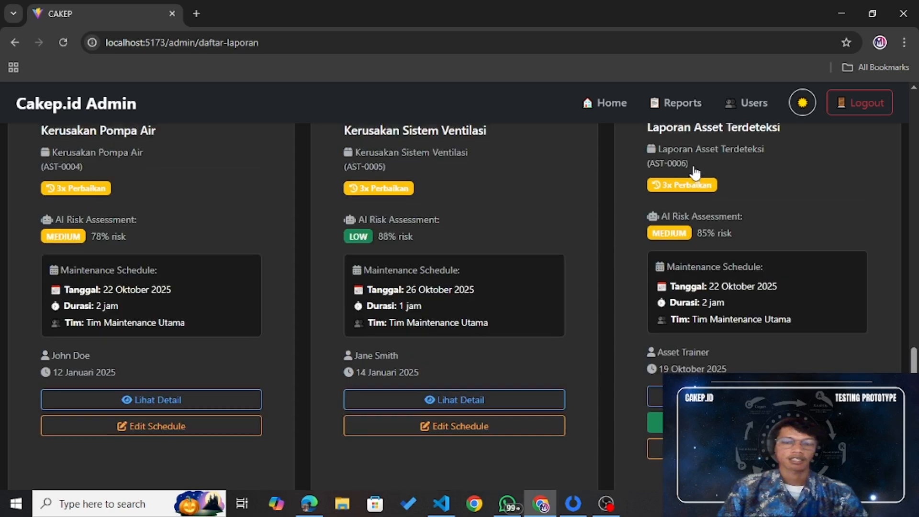
{"action": "scroll", "coordinate": [695, 173], "scroll_direction": "up", "scroll_amount": 3}
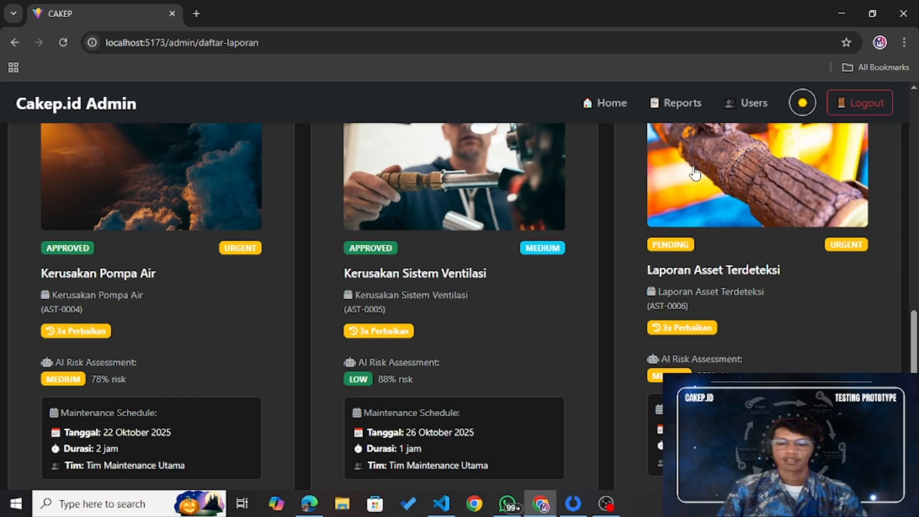
{"action": "scroll", "coordinate": [695, 172], "scroll_direction": "up", "scroll_amount": 8}
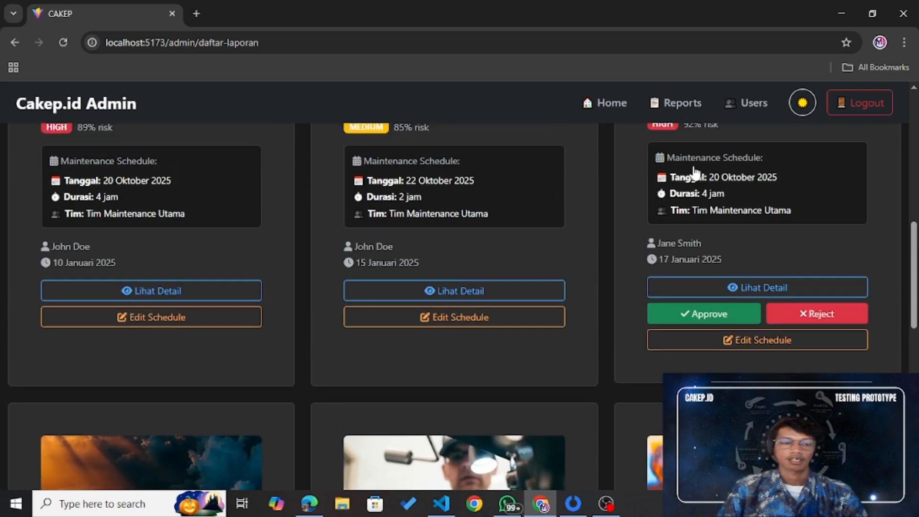
{"action": "scroll", "coordinate": [695, 172], "scroll_direction": "up", "scroll_amount": 7}
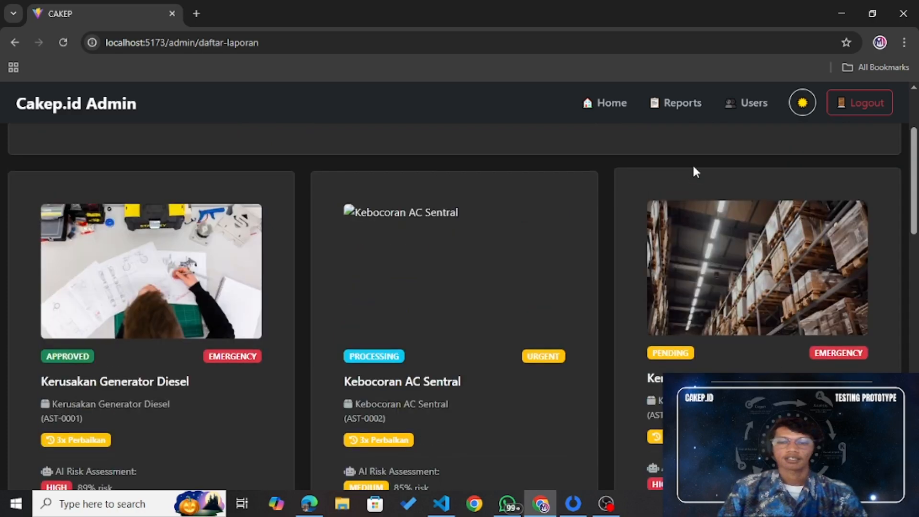
{"action": "scroll", "coordinate": [693, 167], "scroll_direction": "up", "scroll_amount": 3}
{"action": "scroll", "coordinate": [694, 167], "scroll_direction": "down", "scroll_amount": 14}
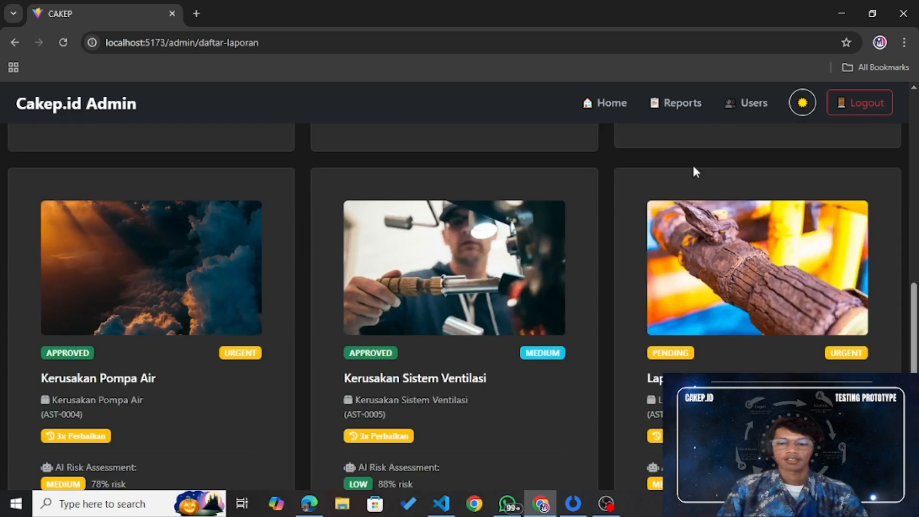
{"action": "scroll", "coordinate": [720, 244], "scroll_direction": "up", "scroll_amount": 1}
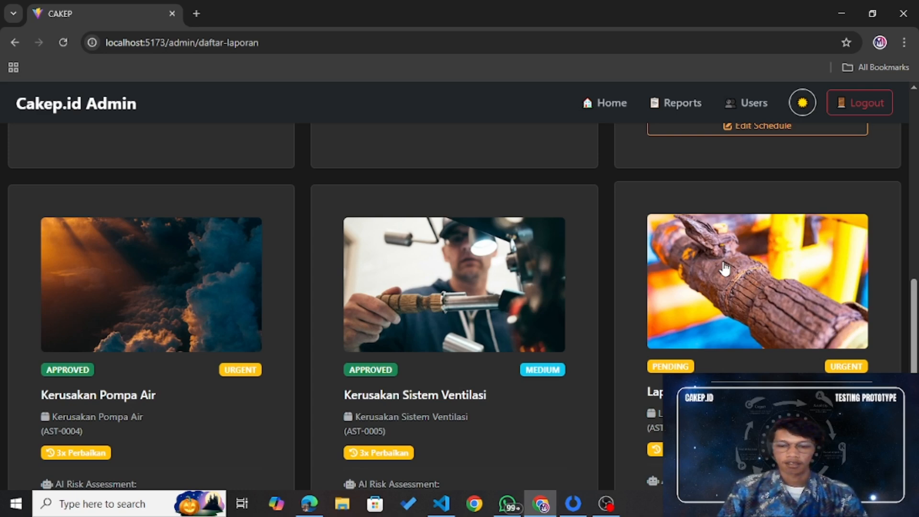
{"action": "scroll", "coordinate": [726, 269], "scroll_direction": "down", "scroll_amount": 1}
{"action": "scroll", "coordinate": [728, 273], "scroll_direction": "down", "scroll_amount": 3}
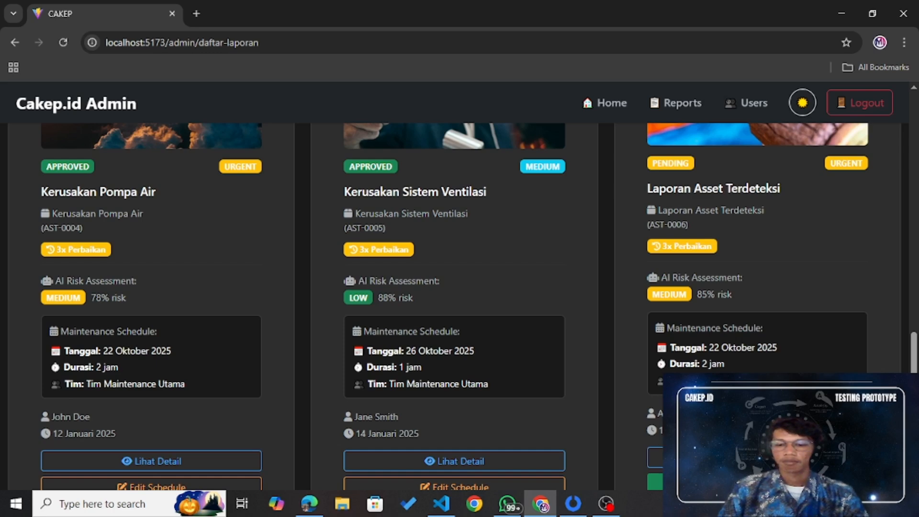
{"action": "scroll", "coordinate": [699, 341], "scroll_direction": "down", "scroll_amount": 1}
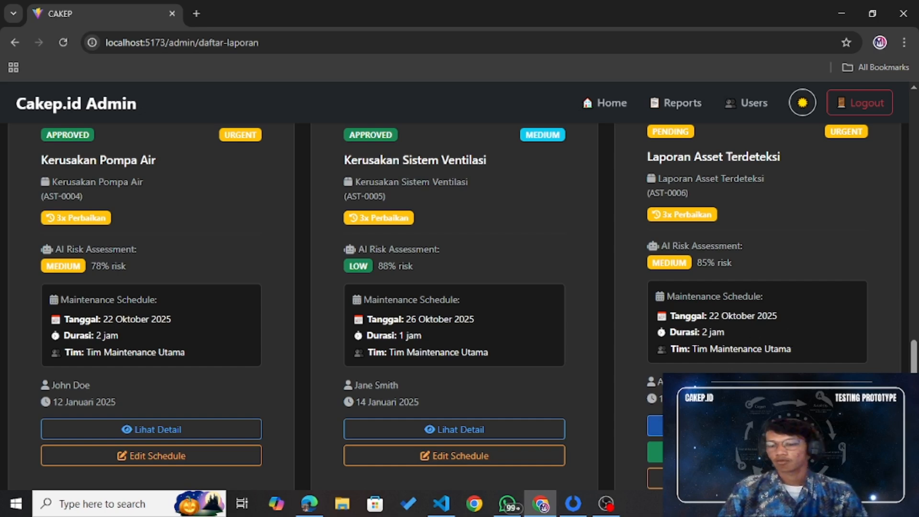
Step: Open the AST-0006 report details and scroll through its Medium severity and repair history
{"action": "left_click", "coordinate": [757, 426]}
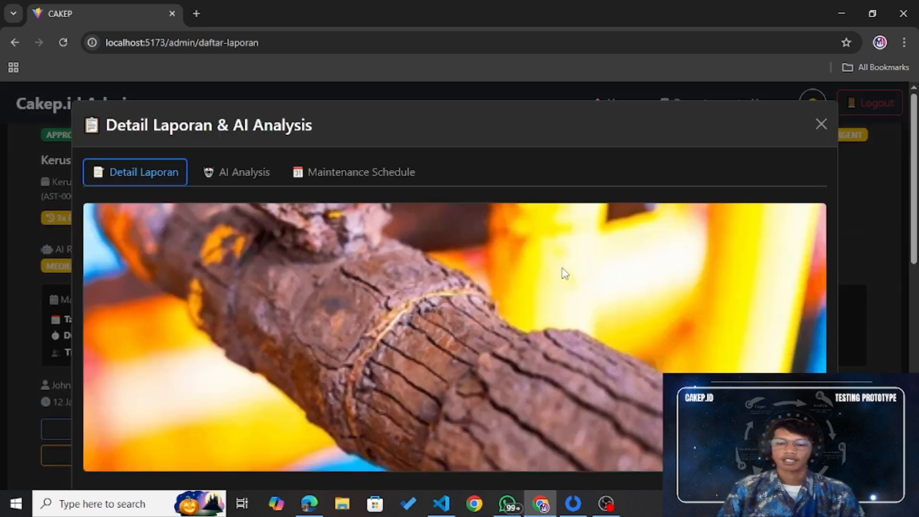
{"action": "scroll", "coordinate": [564, 269], "scroll_direction": "down", "scroll_amount": 5}
{"action": "scroll", "coordinate": [562, 268], "scroll_direction": "down", "scroll_amount": 3}
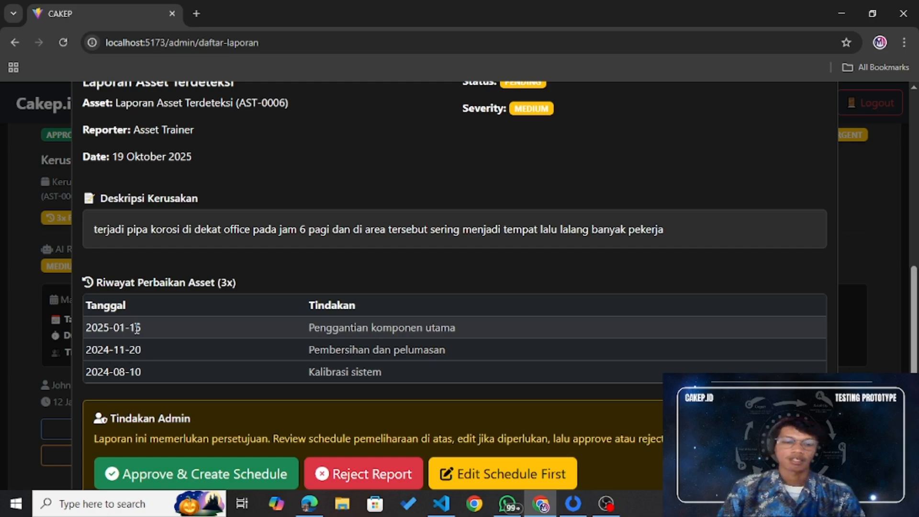
{"action": "scroll", "coordinate": [378, 293], "scroll_direction": "up", "scroll_amount": 3}
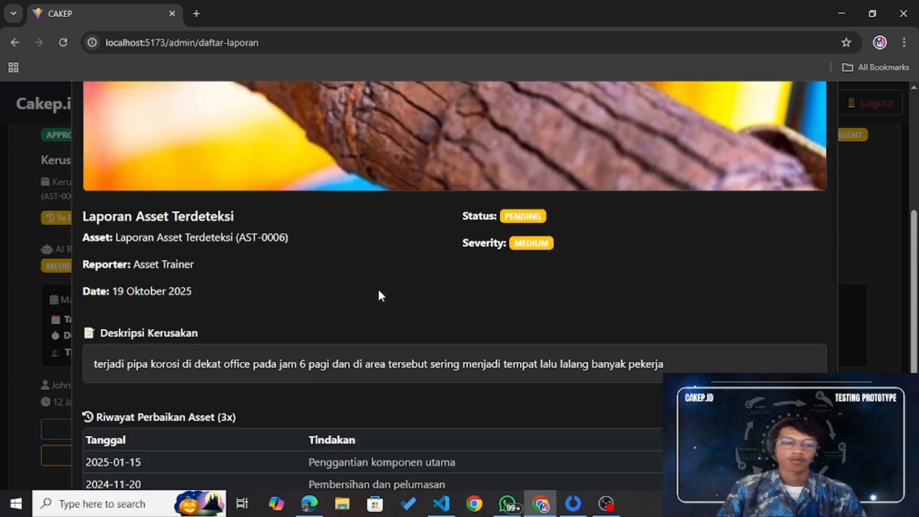
{"action": "scroll", "coordinate": [380, 296], "scroll_direction": "up", "scroll_amount": 4}
{"action": "scroll", "coordinate": [379, 292], "scroll_direction": "up", "scroll_amount": 2}
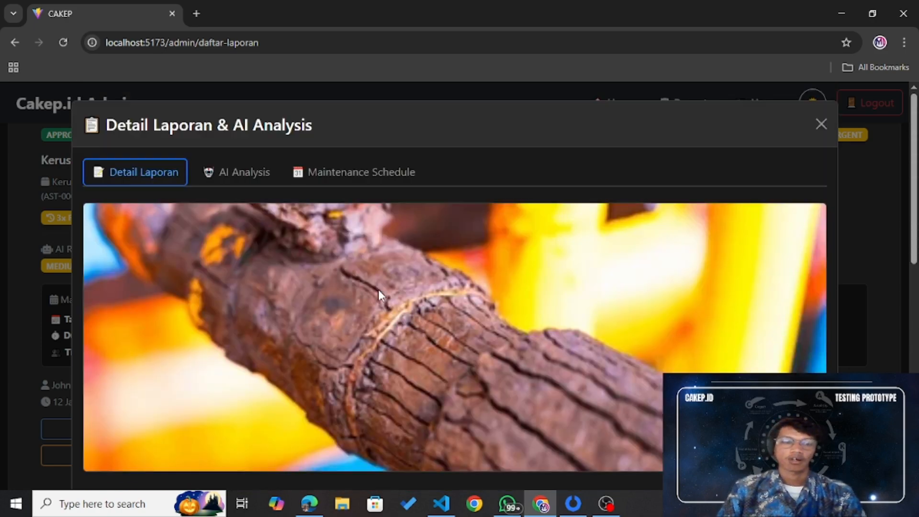
{"action": "scroll", "coordinate": [378, 291], "scroll_direction": "down", "scroll_amount": 7}
{"action": "scroll", "coordinate": [381, 296], "scroll_direction": "down", "scroll_amount": 4}
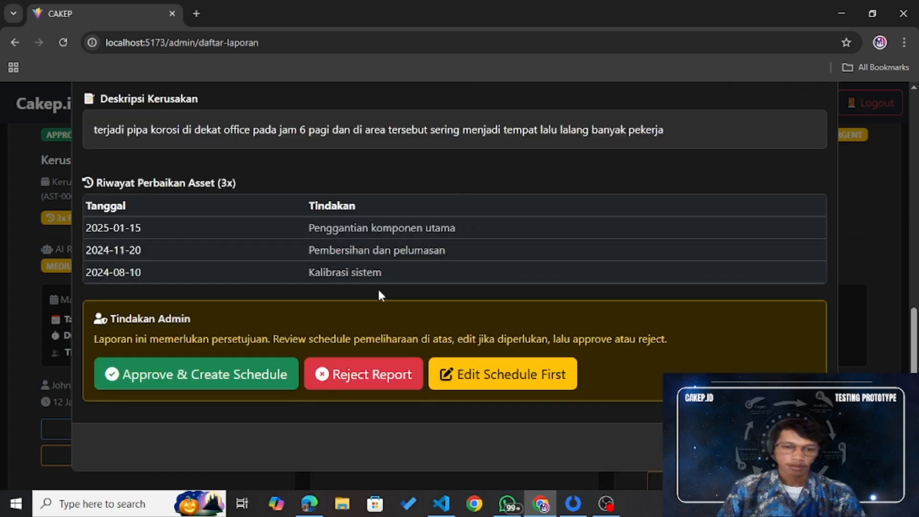
{"action": "scroll", "coordinate": [378, 288], "scroll_direction": "up", "scroll_amount": 1}
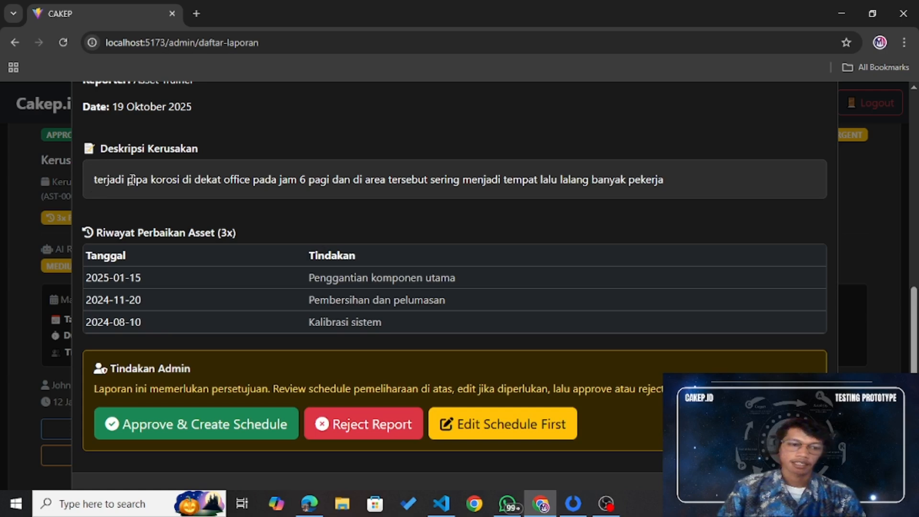
Step: Highlight the damage description, then scroll back to the top of the Detail Laporan tab
{"action": "left_click_drag", "start_coordinate": [94, 180], "coordinate": [644, 176]}
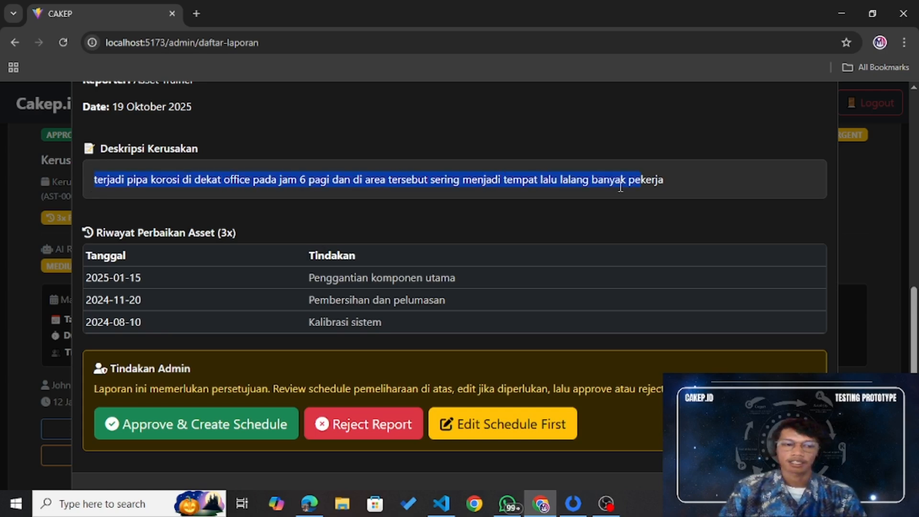
{"action": "left_click", "coordinate": [410, 189]}
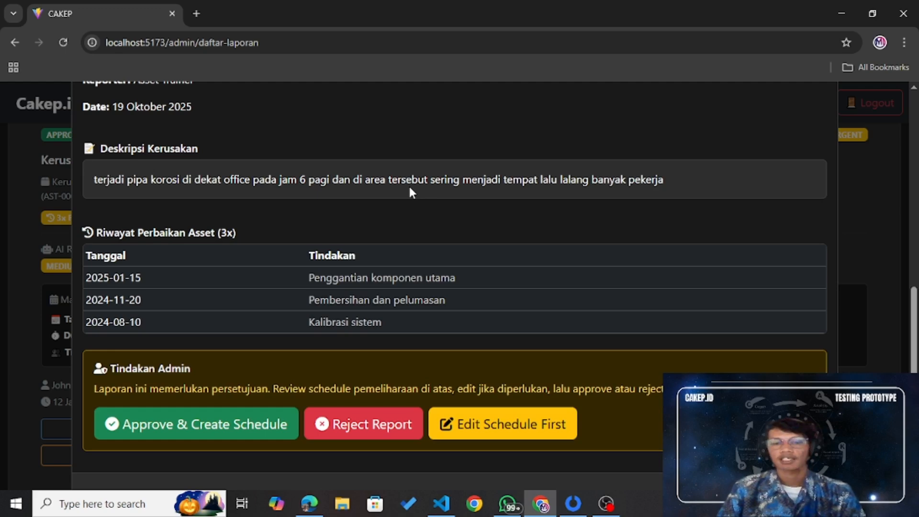
{"action": "scroll", "coordinate": [410, 190], "scroll_direction": "up", "scroll_amount": 5}
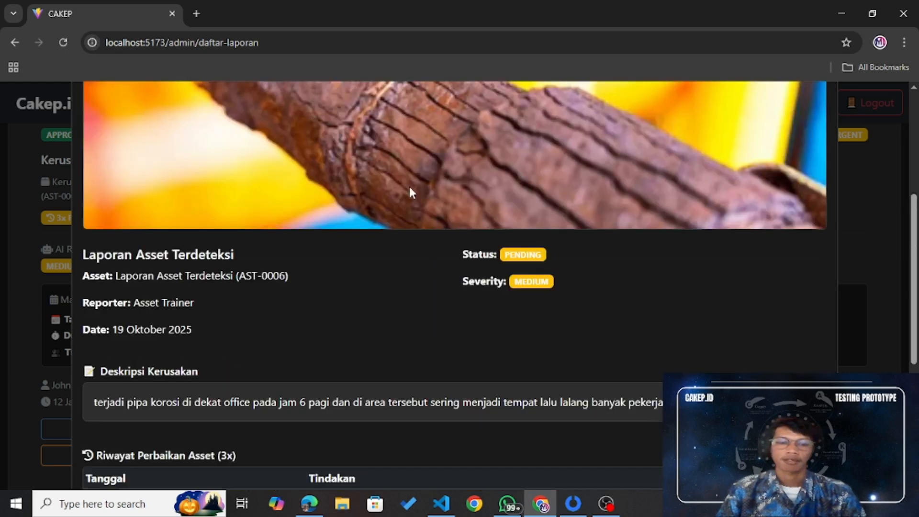
{"action": "scroll", "coordinate": [410, 186], "scroll_direction": "up", "scroll_amount": 1}
{"action": "scroll", "coordinate": [410, 187], "scroll_direction": "up", "scroll_amount": 1}
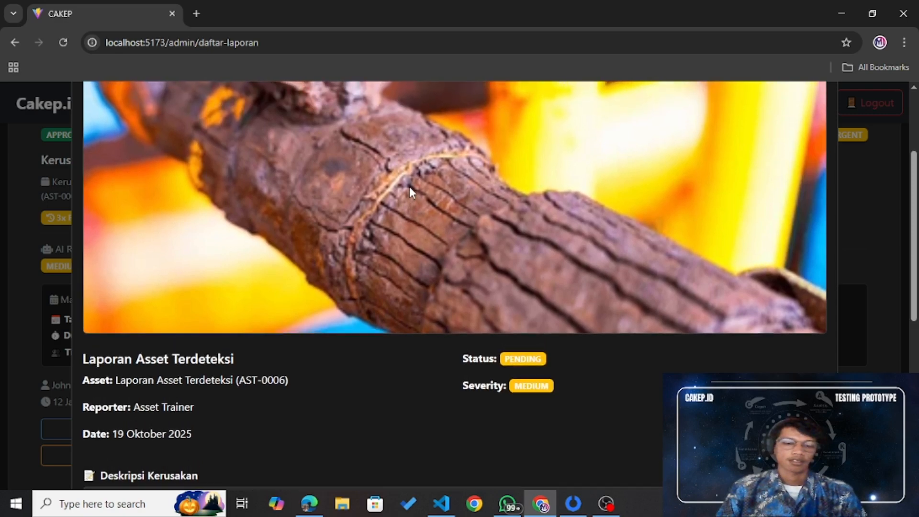
{"action": "scroll", "coordinate": [409, 187], "scroll_direction": "up", "scroll_amount": 1}
{"action": "scroll", "coordinate": [410, 187], "scroll_direction": "up", "scroll_amount": 2}
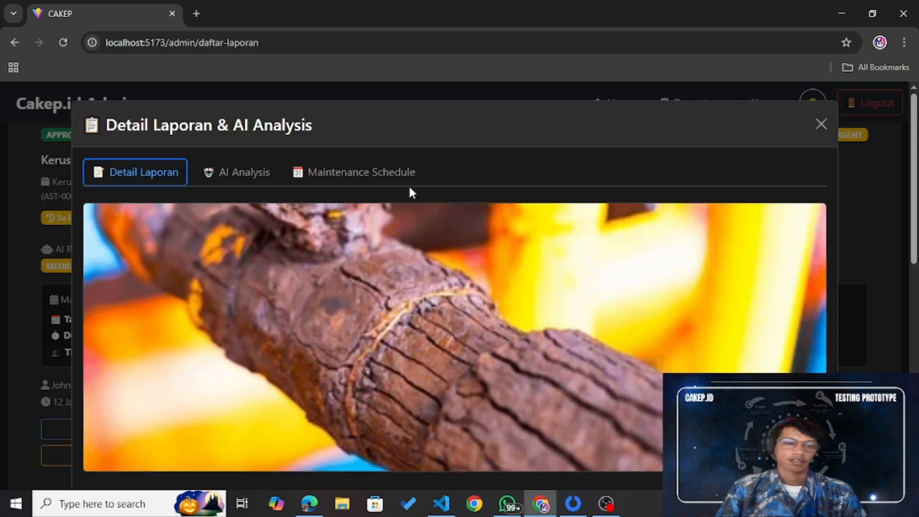
Step: Show the AI Analysis and point out 85% confidence, 85% damaged component and 72% wear marks
{"action": "left_click", "coordinate": [240, 175]}
{"action": "scroll", "coordinate": [527, 216], "scroll_direction": "down", "scroll_amount": 1}
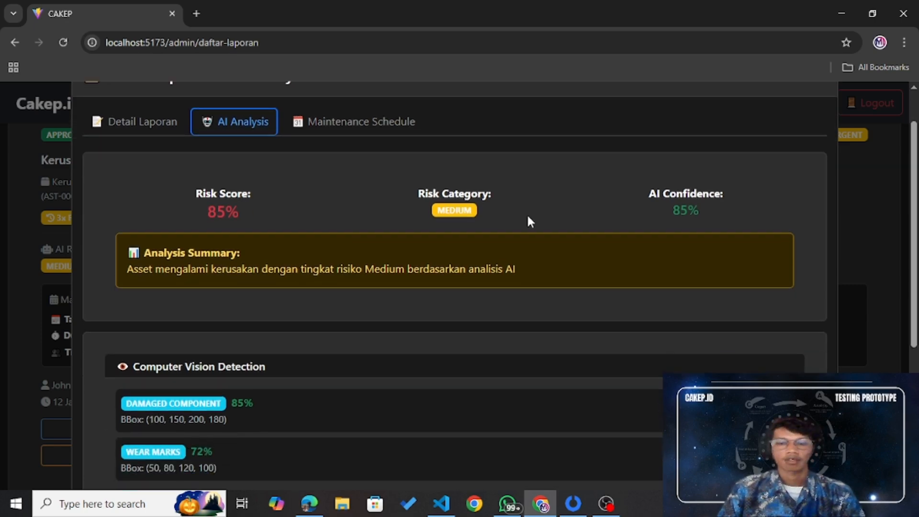
{"action": "scroll", "coordinate": [711, 209], "scroll_direction": "down", "scroll_amount": 1}
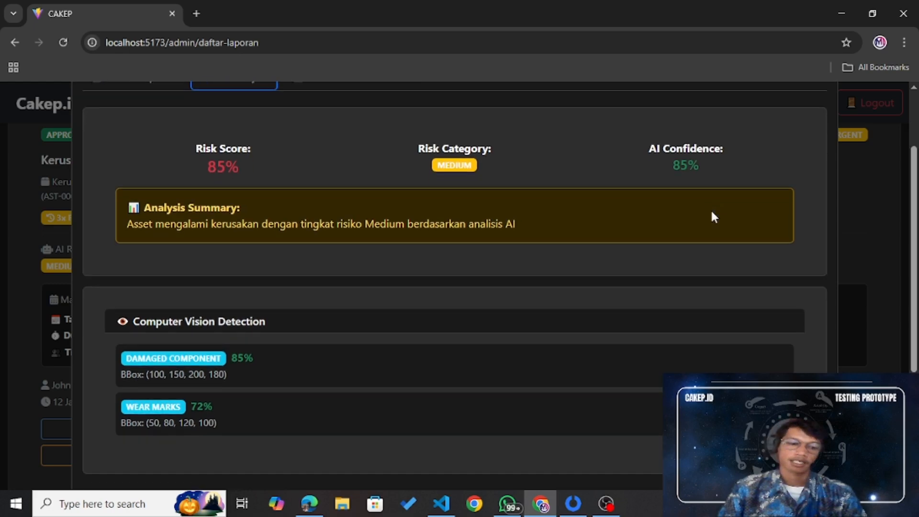
{"action": "left_click_drag", "start_coordinate": [676, 162], "coordinate": [691, 163]}
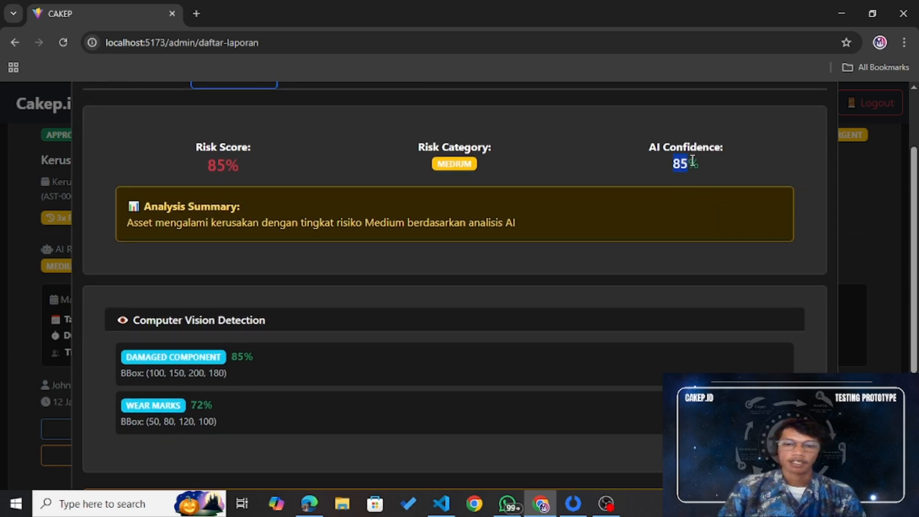
{"action": "left_click", "coordinate": [572, 159]}
{"action": "scroll", "coordinate": [571, 154], "scroll_direction": "down", "scroll_amount": 1}
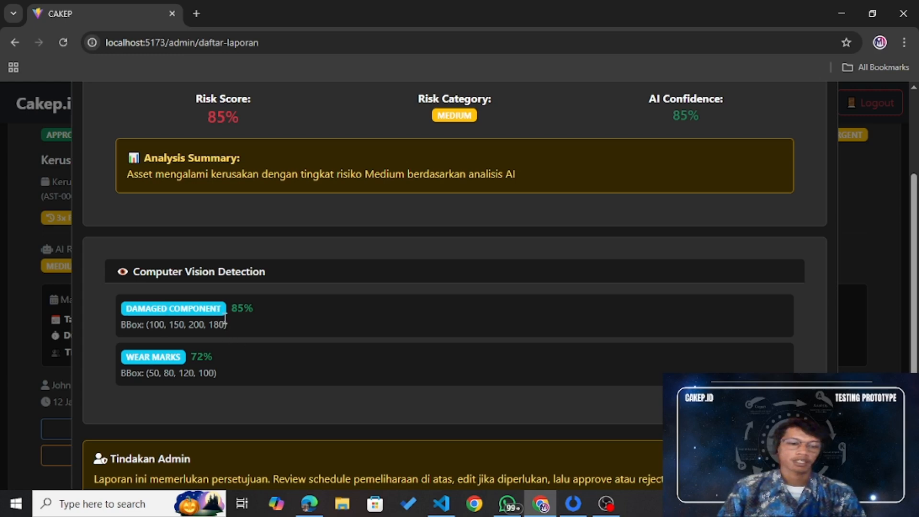
{"action": "left_click_drag", "start_coordinate": [232, 308], "coordinate": [293, 305]}
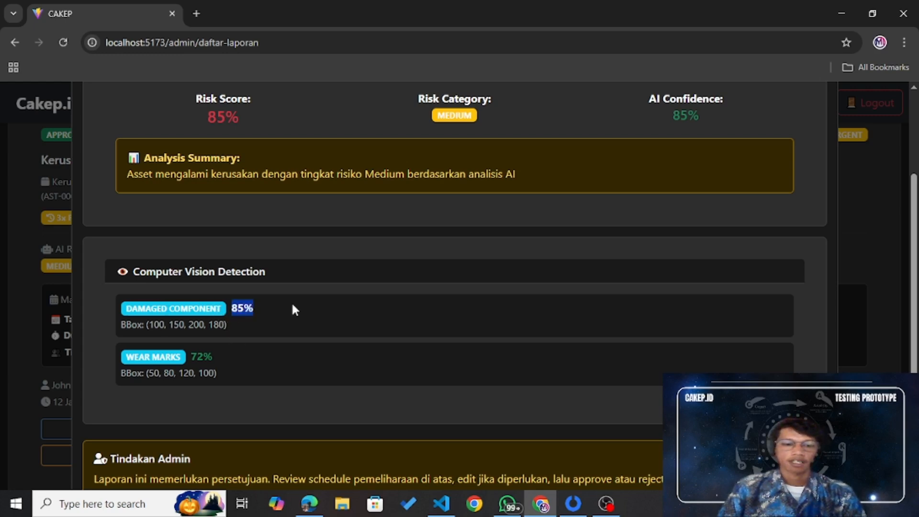
{"action": "left_click_drag", "start_coordinate": [189, 355], "coordinate": [251, 345]}
{"action": "scroll", "coordinate": [271, 353], "scroll_direction": "down", "scroll_amount": 3}
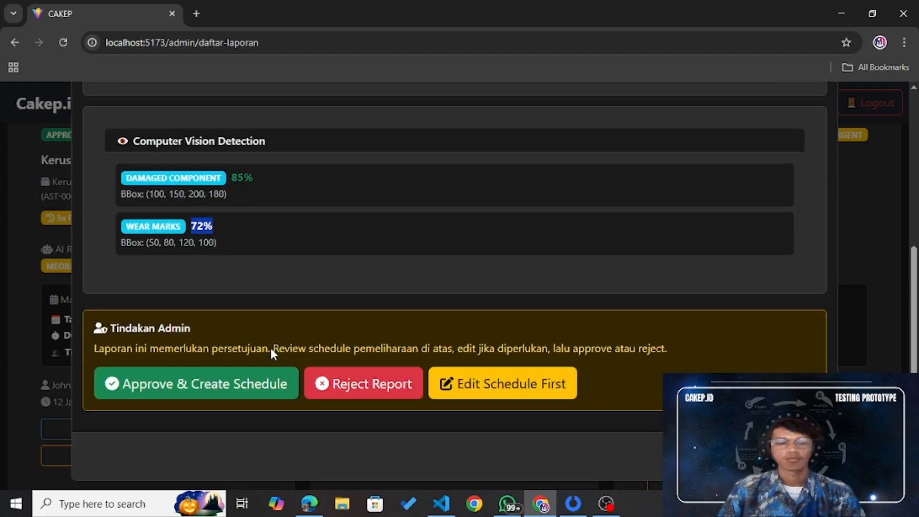
{"action": "scroll", "coordinate": [271, 353], "scroll_direction": "up", "scroll_amount": 6}
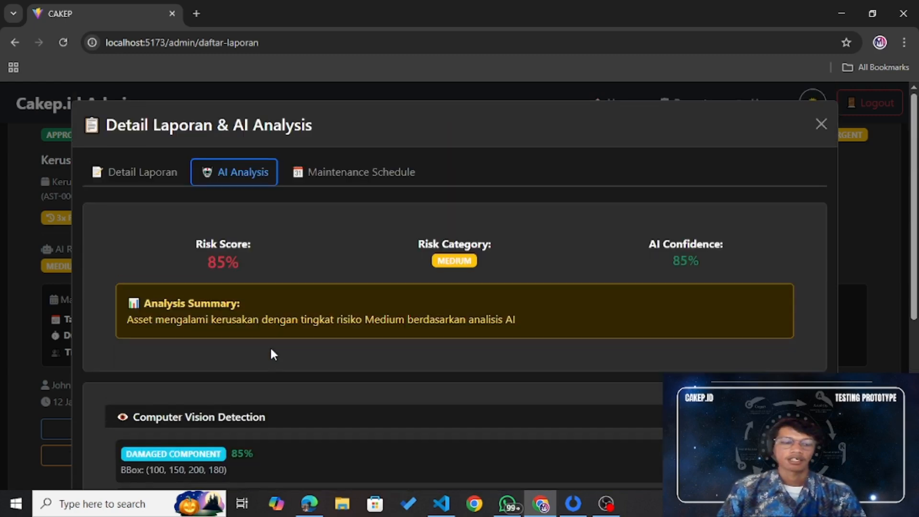
Step: Review the urgent 2-hour maintenance schedule and required equipment, then return to the AI Analysis
{"action": "left_click", "coordinate": [365, 173]}
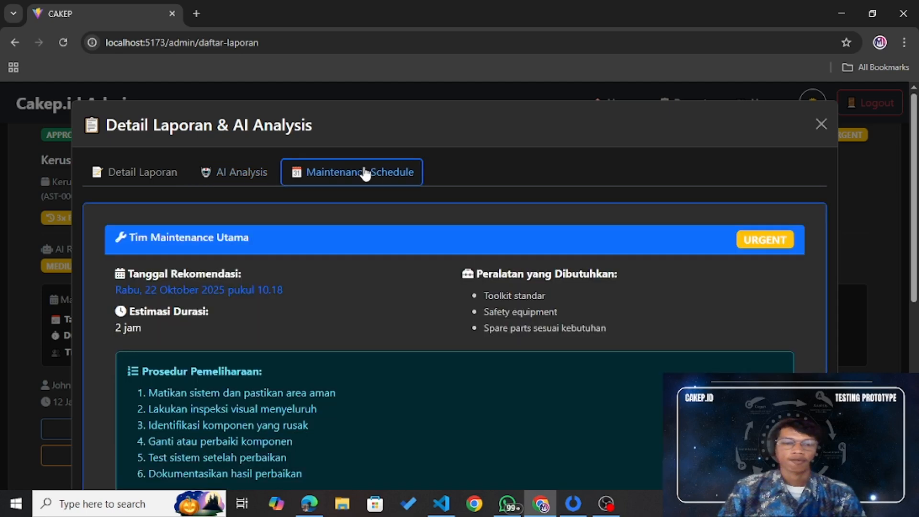
{"action": "scroll", "coordinate": [364, 177], "scroll_direction": "down", "scroll_amount": 1}
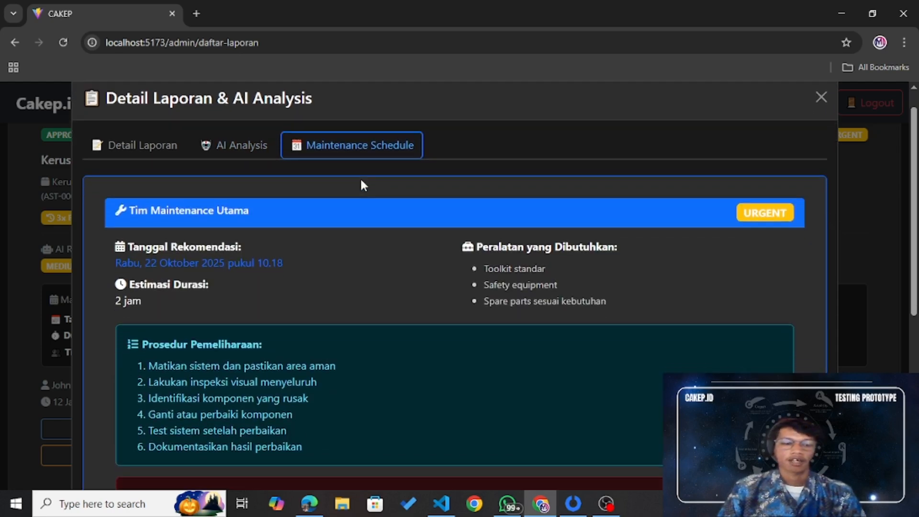
{"action": "scroll", "coordinate": [361, 184], "scroll_direction": "down", "scroll_amount": 3}
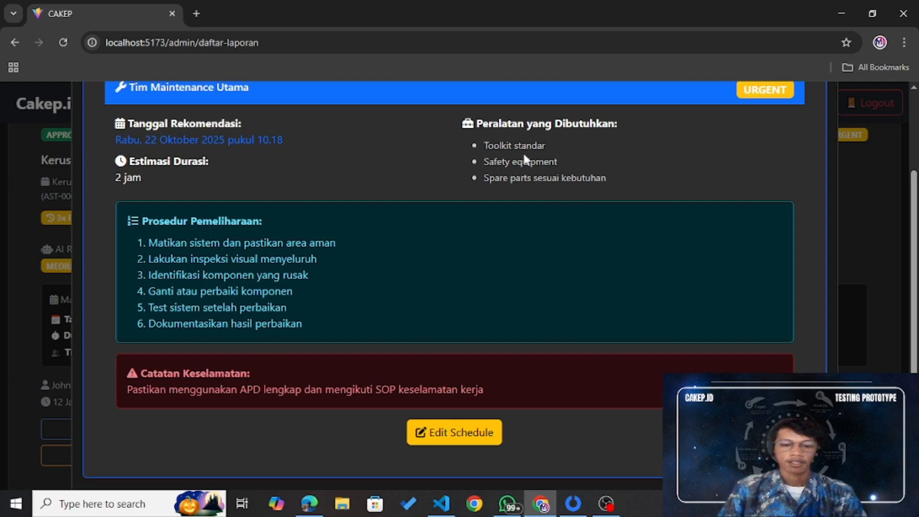
{"action": "left_click_drag", "start_coordinate": [483, 124], "coordinate": [623, 120]}
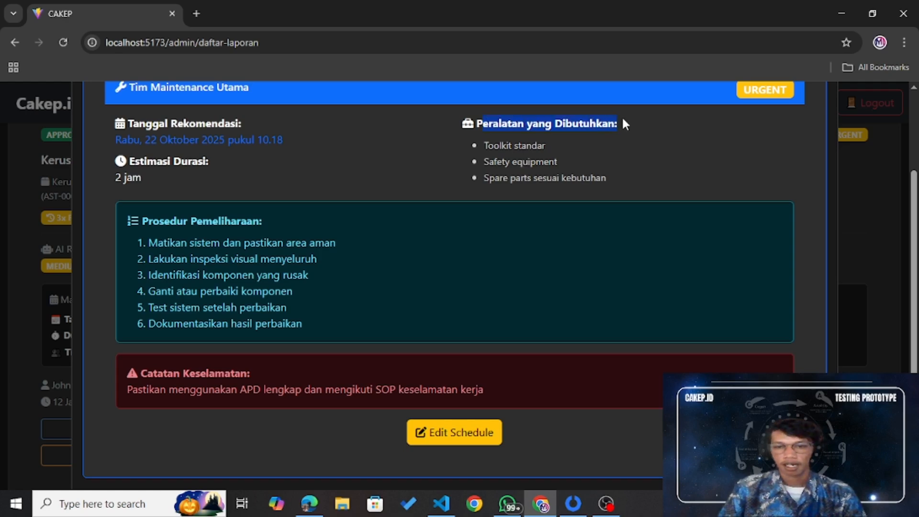
{"action": "left_click", "coordinate": [550, 150]}
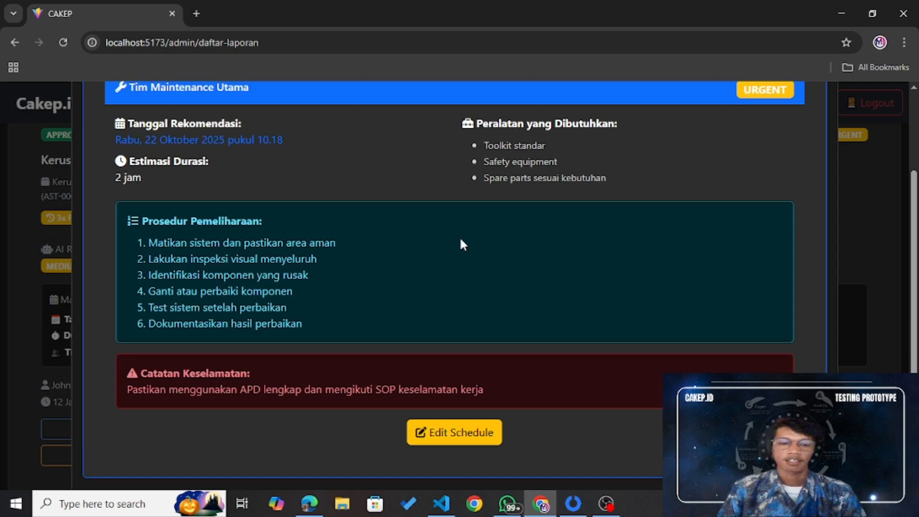
{"action": "scroll", "coordinate": [462, 244], "scroll_direction": "up", "scroll_amount": 2}
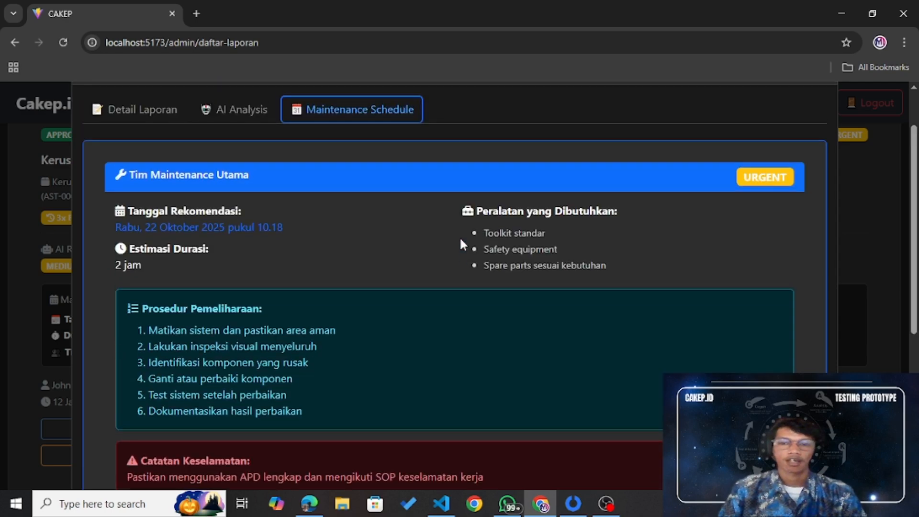
{"action": "left_click", "coordinate": [214, 107]}
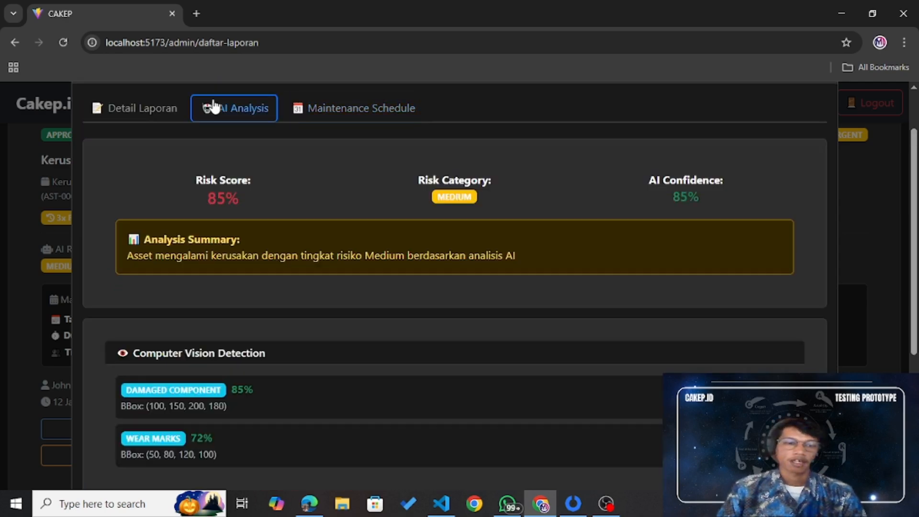
{"action": "scroll", "coordinate": [412, 205], "scroll_direction": "down", "scroll_amount": 5}
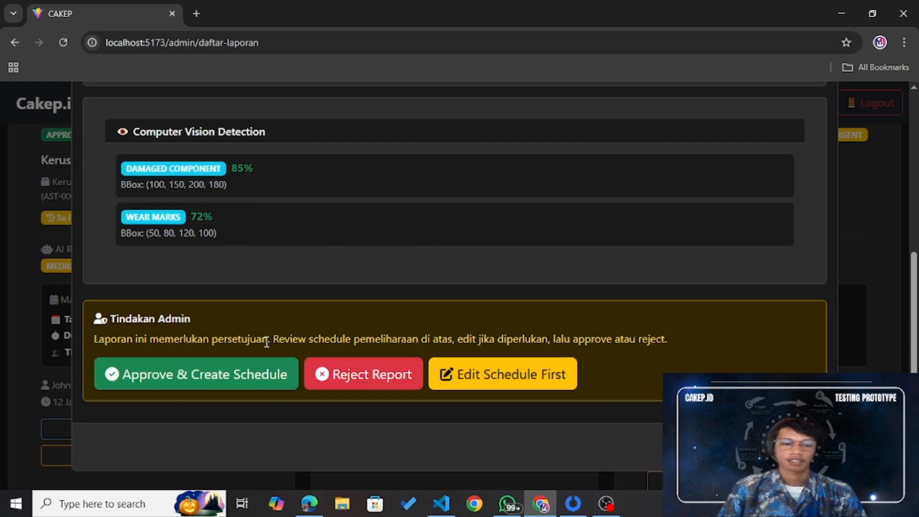
Step: Approve the report with its 22 Oktober 2025 schedule, check the approved cards, and return to the dashboard
{"action": "left_click", "coordinate": [197, 388]}
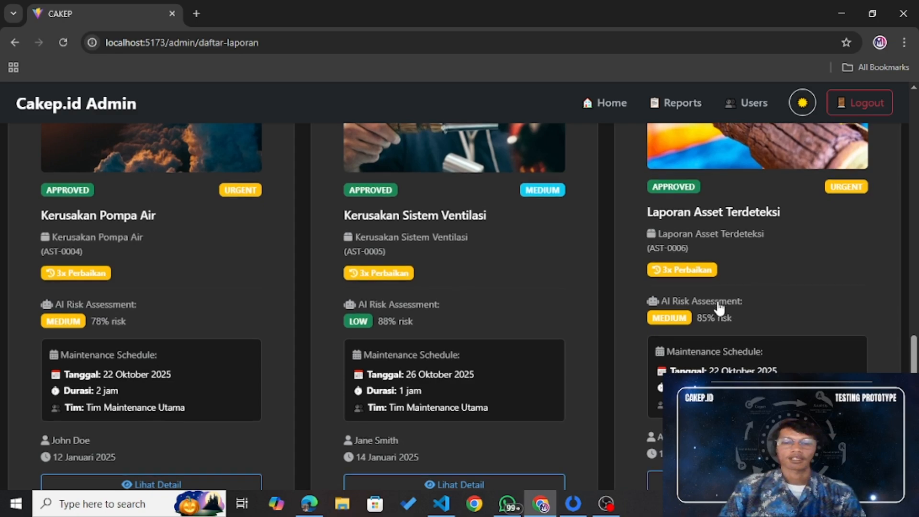
{"action": "scroll", "coordinate": [720, 308], "scroll_direction": "down", "scroll_amount": 3}
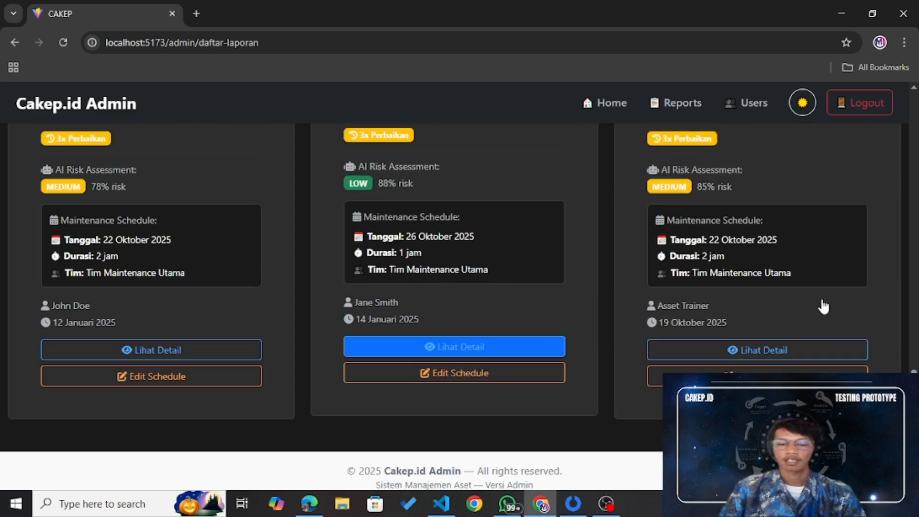
{"action": "scroll", "coordinate": [821, 304], "scroll_direction": "up", "scroll_amount": 1}
{"action": "scroll", "coordinate": [758, 209], "scroll_direction": "up", "scroll_amount": 1}
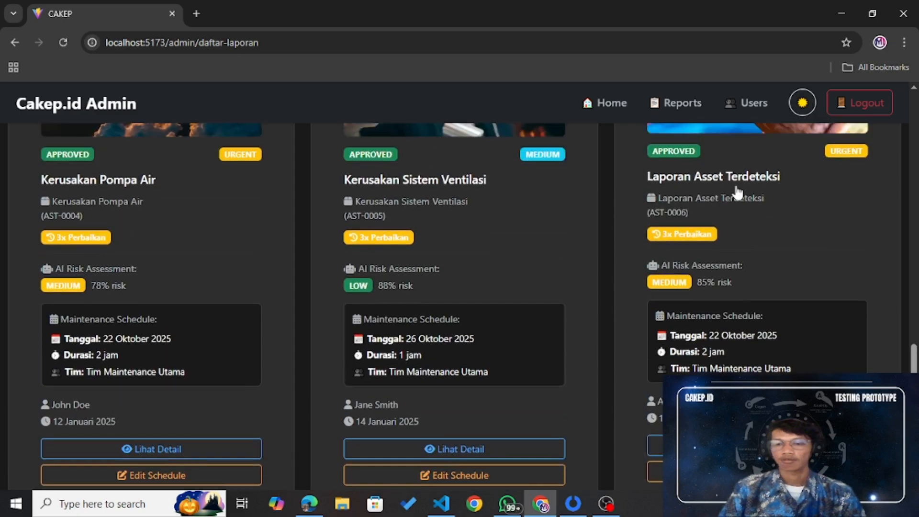
{"action": "left_click", "coordinate": [867, 104]}
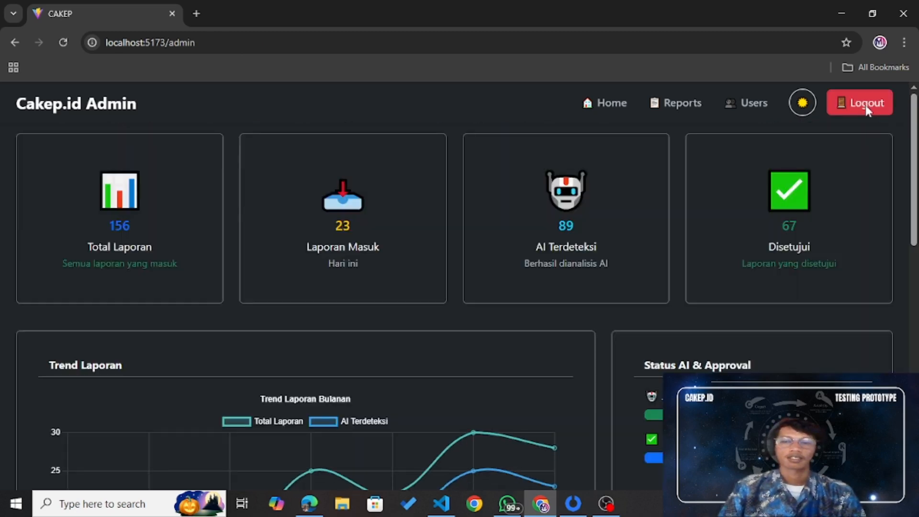
Step: Leave the admin area and sign in with the regular user account's email and password
{"action": "left_click", "coordinate": [732, 101]}
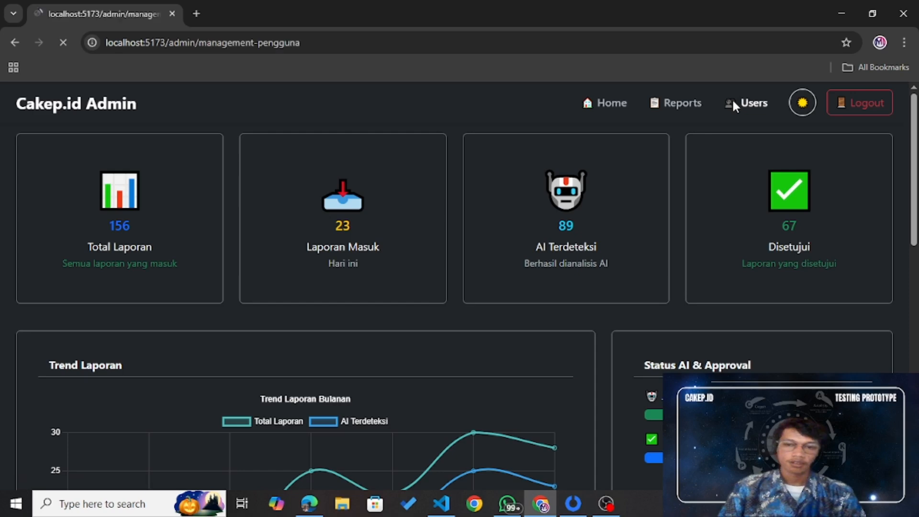
{"action": "left_click", "coordinate": [563, 257]}
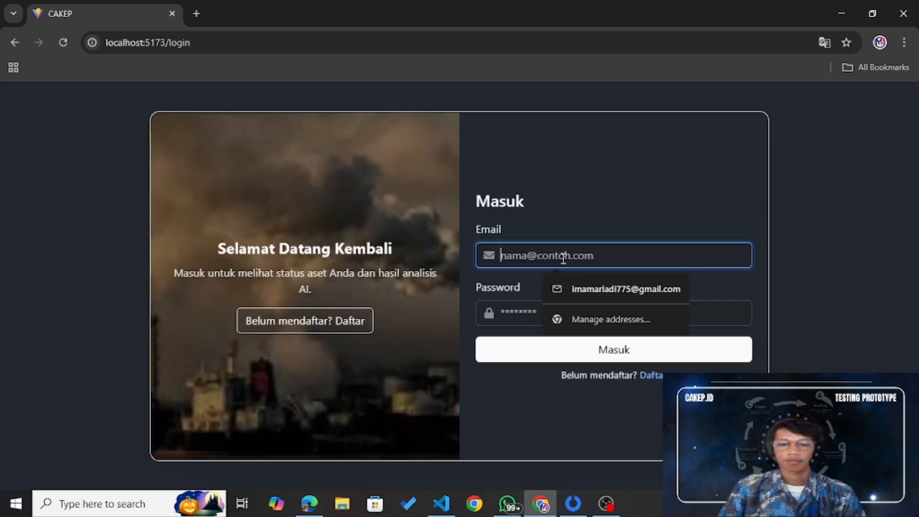
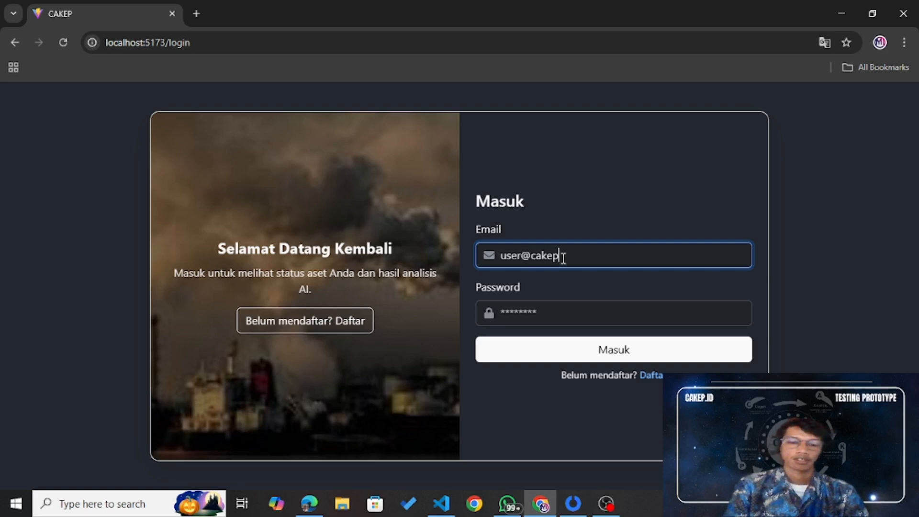
{"action": "left_click", "coordinate": [555, 310]}
{"action": "type", "text": "••••••"}
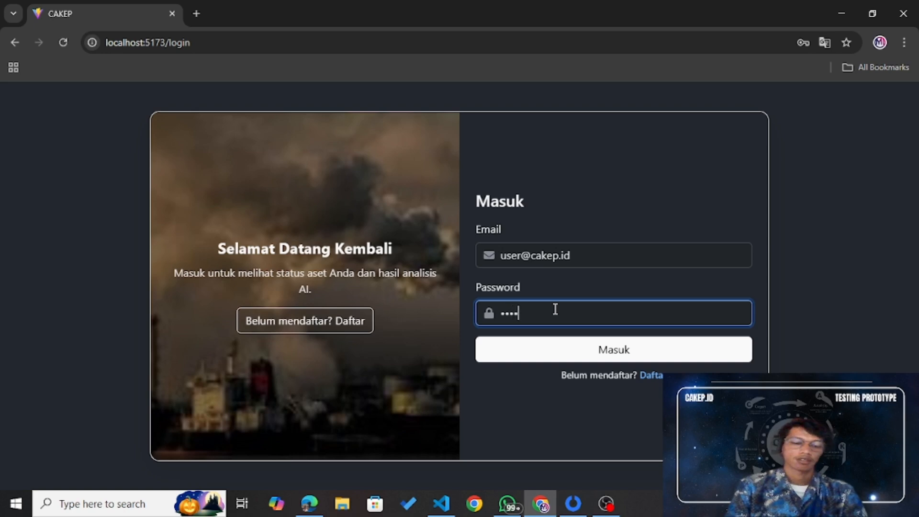
{"action": "type", "text": "•"}
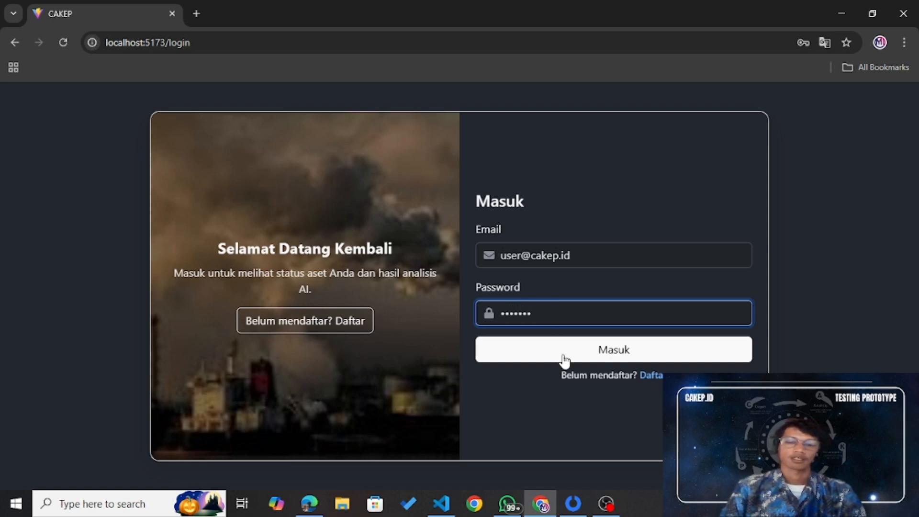
{"action": "left_click", "coordinate": [563, 356]}
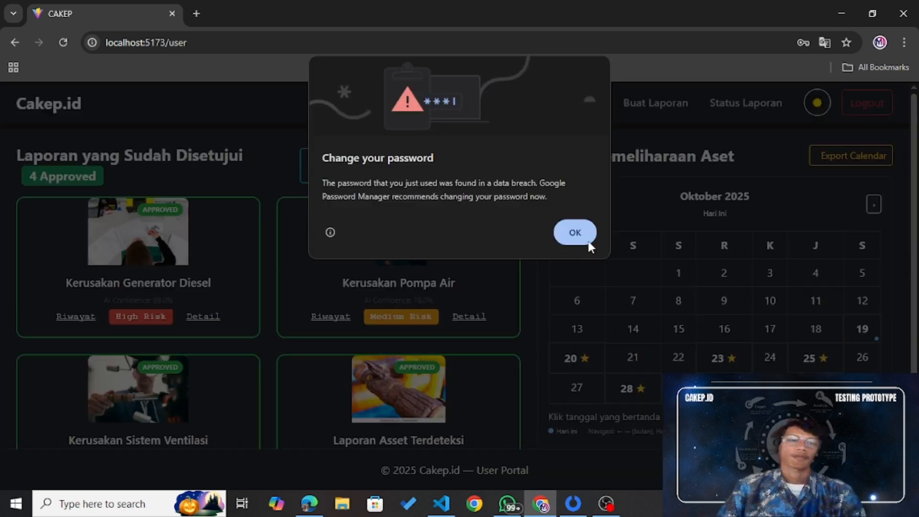
Step: Dismiss the password warning, then review and close the 19/10/2025 approval history of Laporan Asset Terdeteksi
{"action": "left_click", "coordinate": [577, 230]}
{"action": "scroll", "coordinate": [559, 248], "scroll_direction": "down", "scroll_amount": 1}
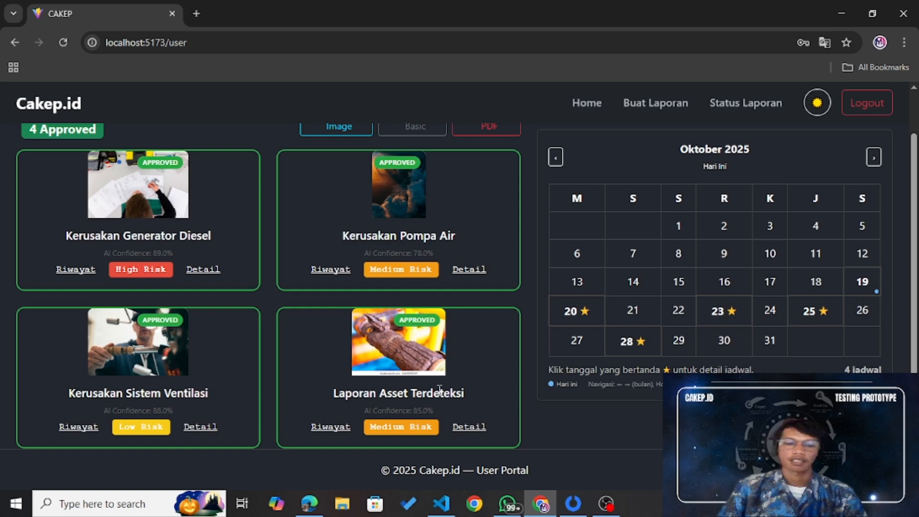
{"action": "left_click", "coordinate": [330, 427]}
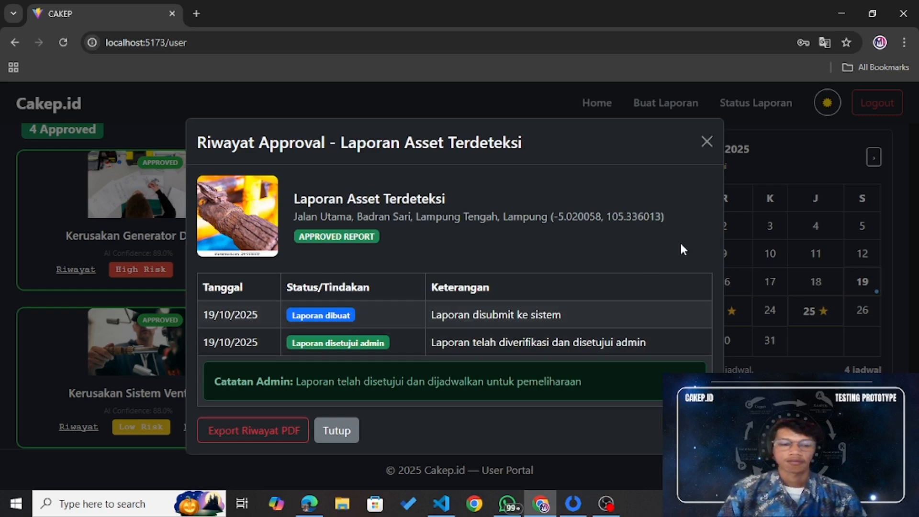
{"action": "left_click", "coordinate": [706, 141]}
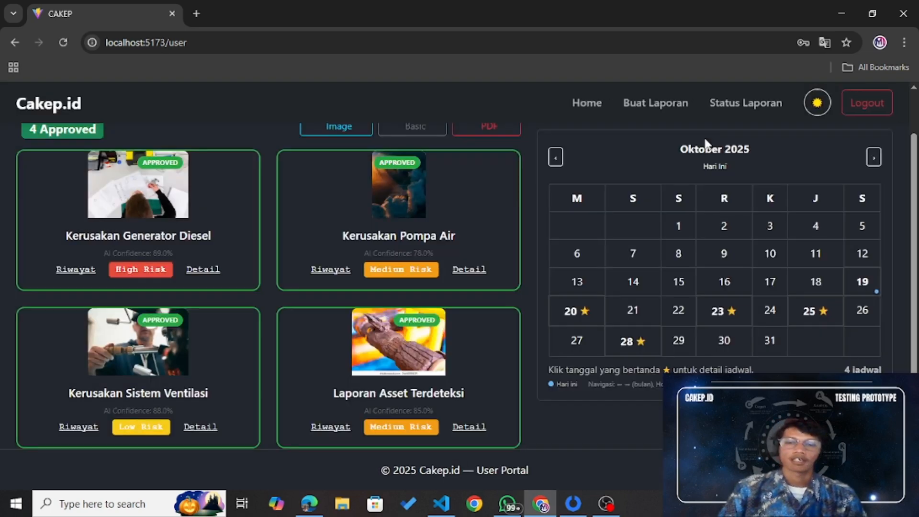
Step: Open the Laporan Asset Terdeteksi asset details and highlight its title, address and location coordinates
{"action": "left_click", "coordinate": [471, 427]}
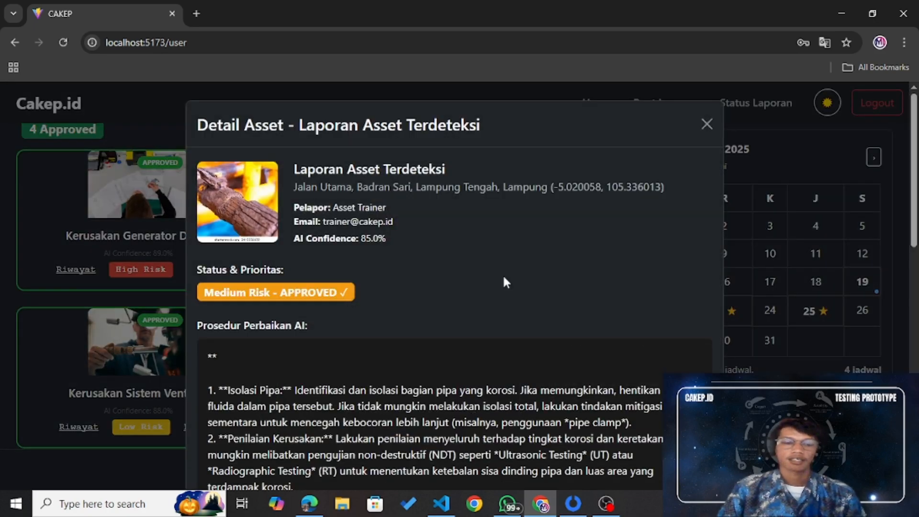
{"action": "scroll", "coordinate": [504, 277], "scroll_direction": "down", "scroll_amount": 2}
{"action": "scroll", "coordinate": [504, 277], "scroll_direction": "up", "scroll_amount": 1}
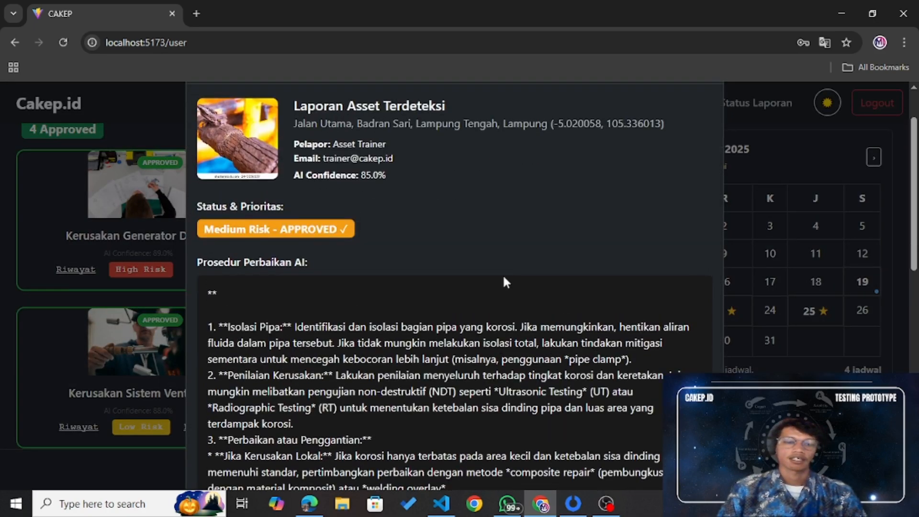
{"action": "scroll", "coordinate": [504, 276], "scroll_direction": "up", "scroll_amount": 1}
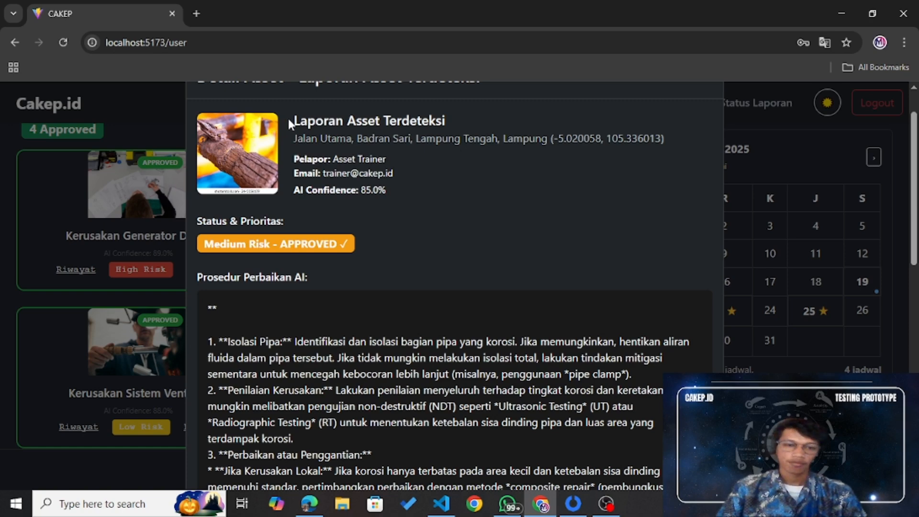
{"action": "left_click_drag", "start_coordinate": [289, 119], "coordinate": [503, 115]}
{"action": "mouse_move", "coordinate": [293, 143]}
{"action": "left_mouse_down"}
{"action": "mouse_move", "coordinate": [586, 146]}
{"action": "mouse_move", "coordinate": [568, 166]}
{"action": "mouse_move", "coordinate": [540, 139]}
{"action": "mouse_move", "coordinate": [297, 140]}
{"action": "left_mouse_up"}
{"action": "left_click", "coordinate": [567, 168]}
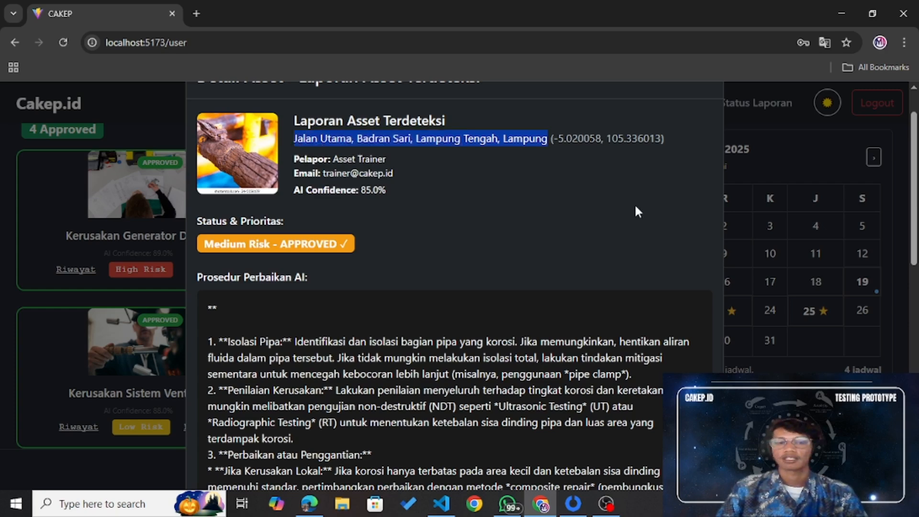
{"action": "left_click_drag", "start_coordinate": [554, 139], "coordinate": [664, 138]}
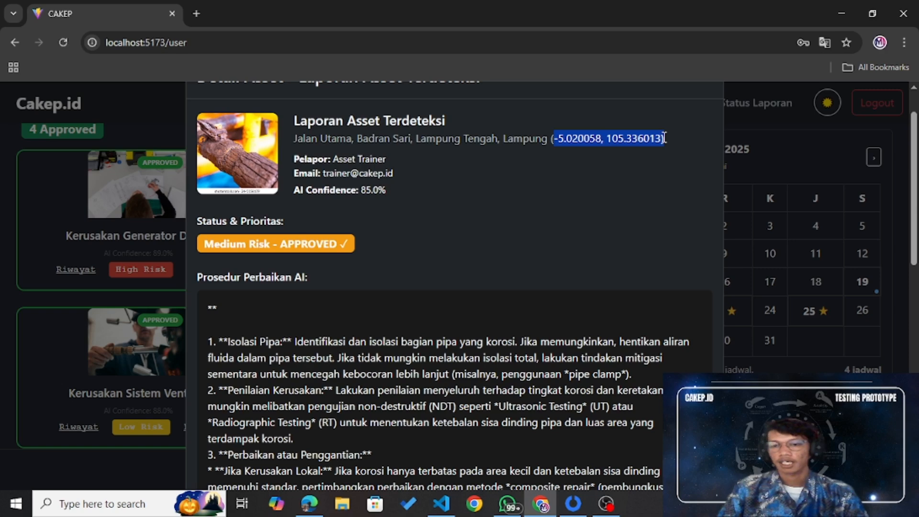
{"action": "left_click", "coordinate": [613, 143]}
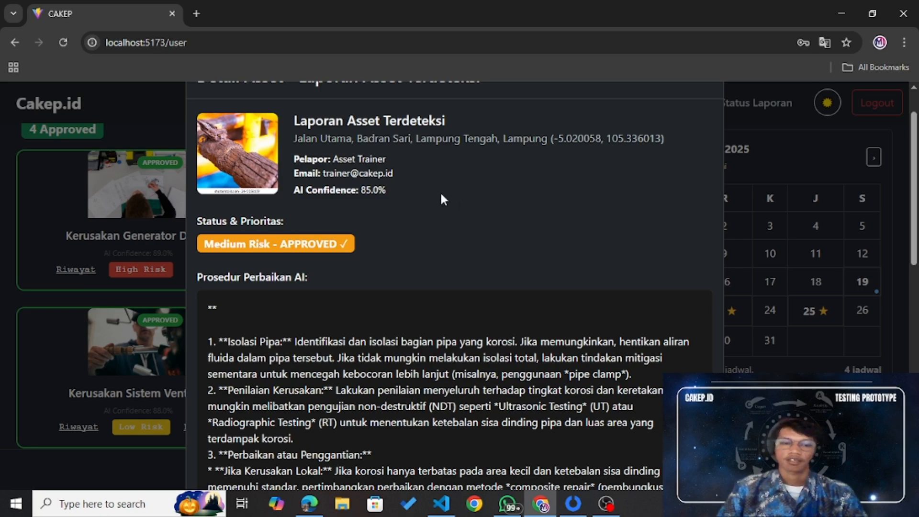
Step: Reopen the details and scroll down to the AI repair steps, 'Segera (0-24 jam)' schedule and admin note
{"action": "scroll", "coordinate": [440, 191], "scroll_direction": "down", "scroll_amount": 10}
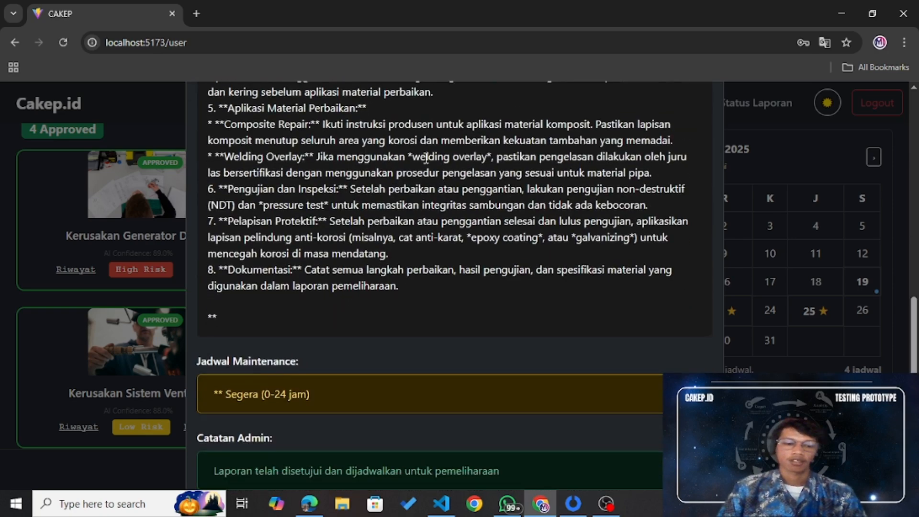
{"action": "scroll", "coordinate": [539, 203], "scroll_direction": "up", "scroll_amount": 4}
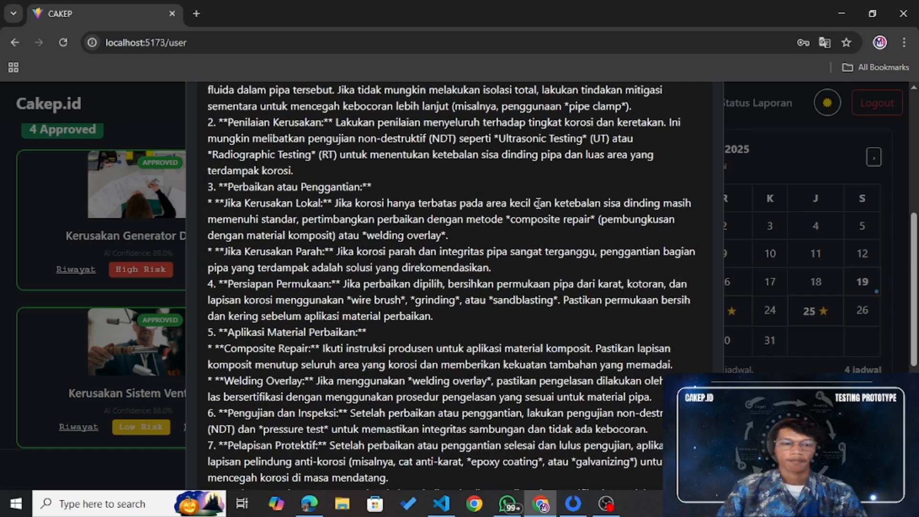
{"action": "scroll", "coordinate": [539, 204], "scroll_direction": "down", "scroll_amount": 6}
{"action": "scroll", "coordinate": [538, 205], "scroll_direction": "down", "scroll_amount": 1}
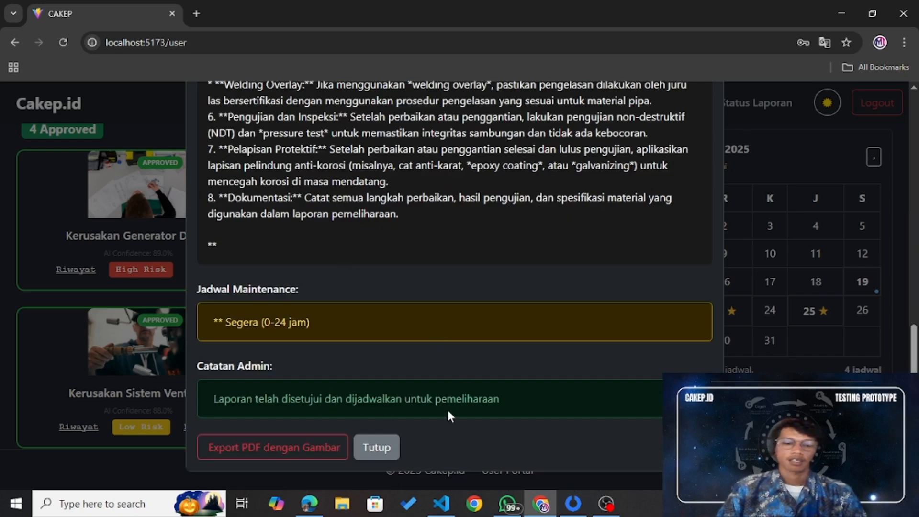
{"action": "left_click", "coordinate": [387, 449]}
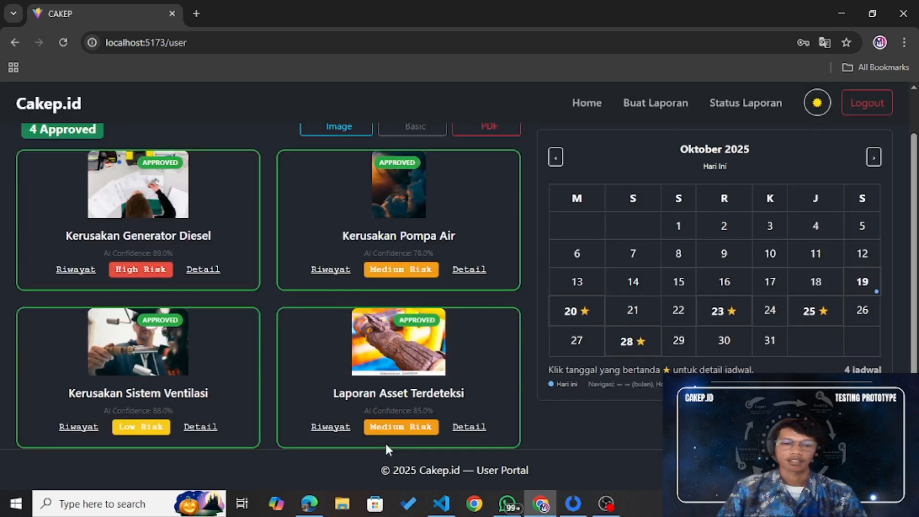
{"action": "left_click", "coordinate": [464, 430]}
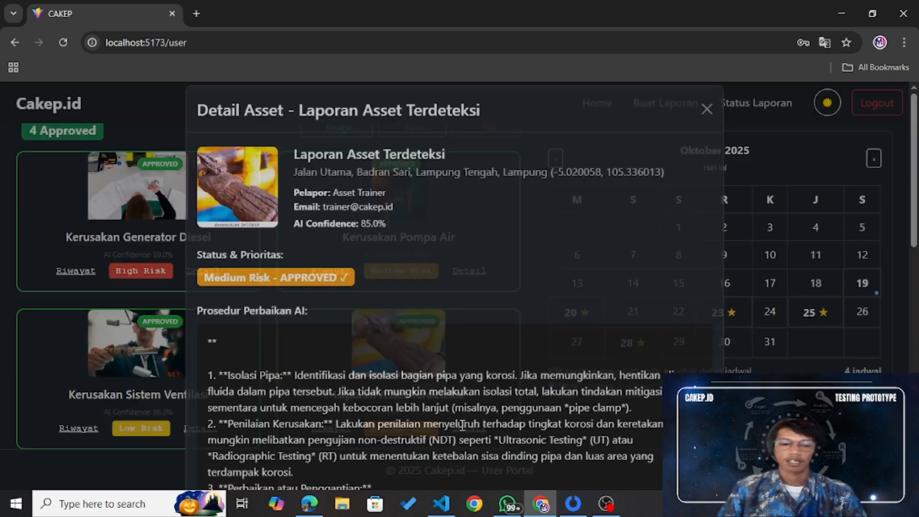
{"action": "scroll", "coordinate": [426, 338], "scroll_direction": "down", "scroll_amount": 10}
{"action": "scroll", "coordinate": [427, 340], "scroll_direction": "down", "scroll_amount": 2}
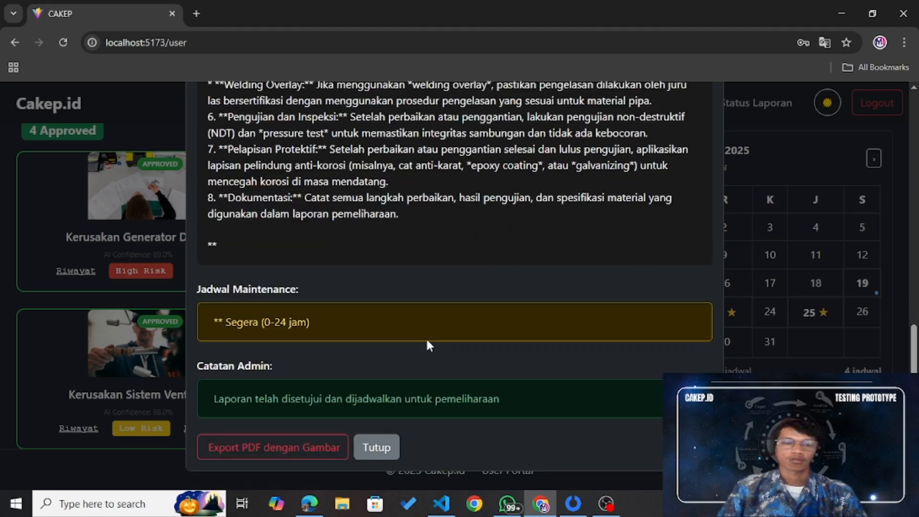
Step: Export the asset details as a PDF with images and confirm it in Chrome's recent downloads
{"action": "left_click", "coordinate": [276, 453]}
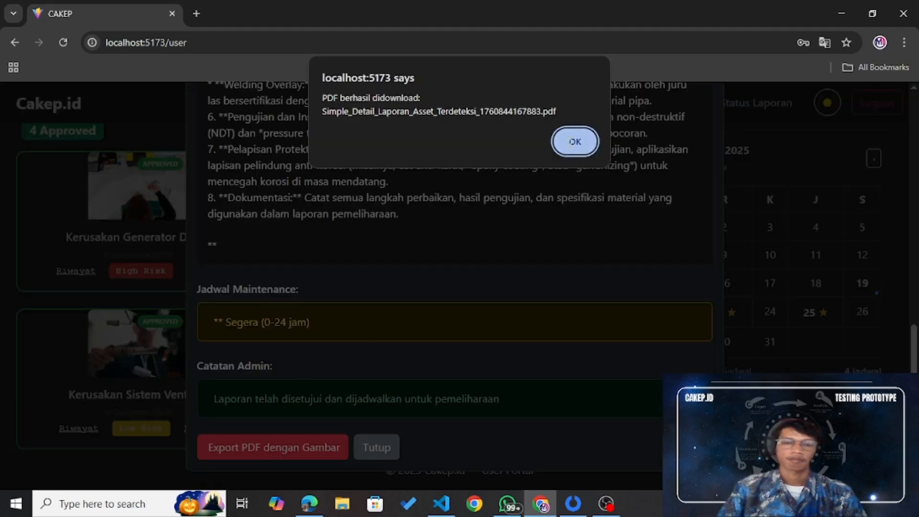
{"action": "left_click", "coordinate": [571, 139]}
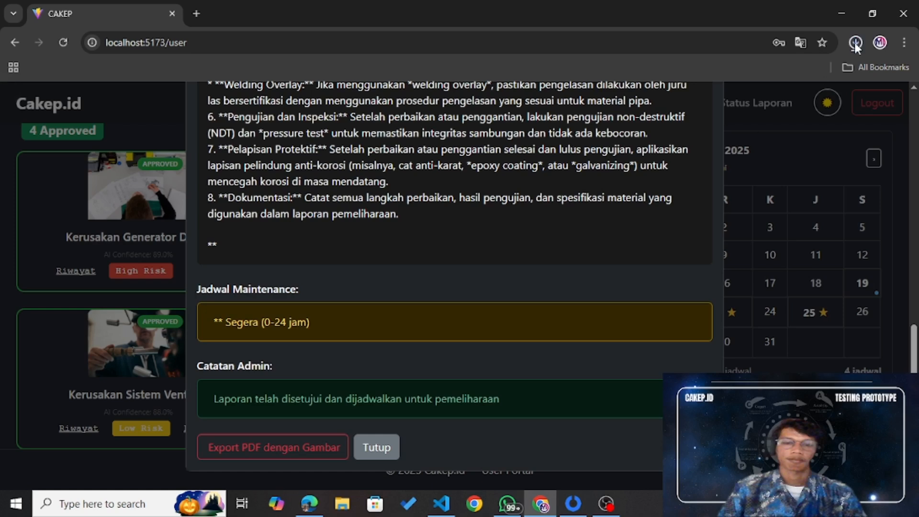
{"action": "left_click", "coordinate": [855, 42]}
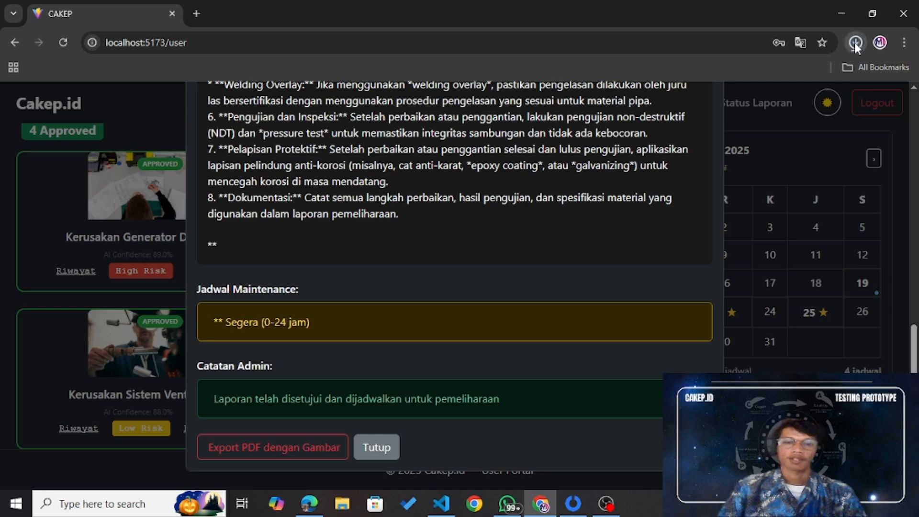
{"action": "left_click", "coordinate": [856, 44]}
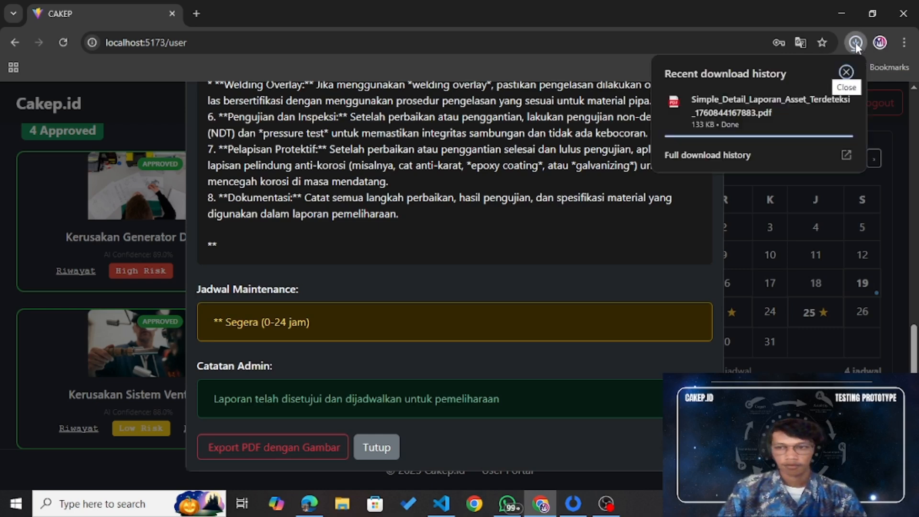
Step: Open the downloaded asset report PDF, scroll through its pages, then close its tab
{"action": "left_click", "coordinate": [723, 115]}
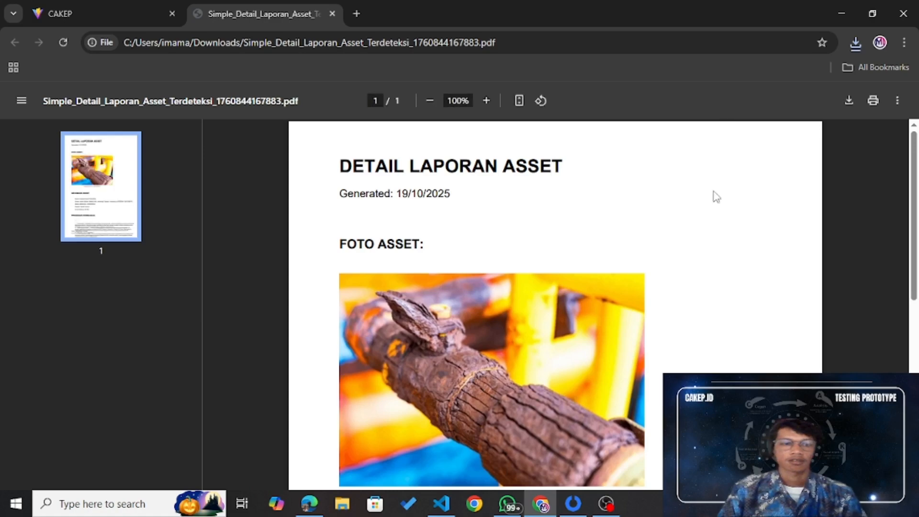
{"action": "scroll", "coordinate": [636, 267], "scroll_direction": "down", "scroll_amount": 7}
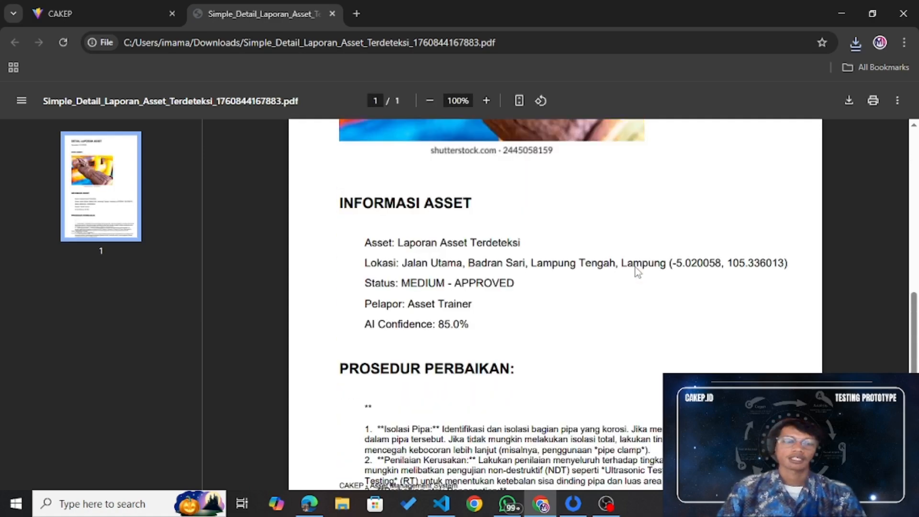
{"action": "scroll", "coordinate": [636, 267], "scroll_direction": "up", "scroll_amount": 8}
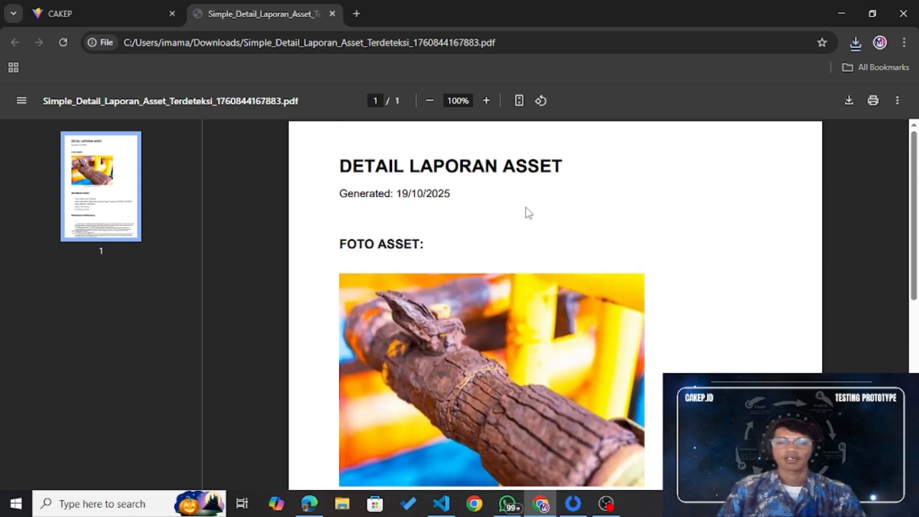
{"action": "scroll", "coordinate": [526, 210], "scroll_direction": "down", "scroll_amount": 3}
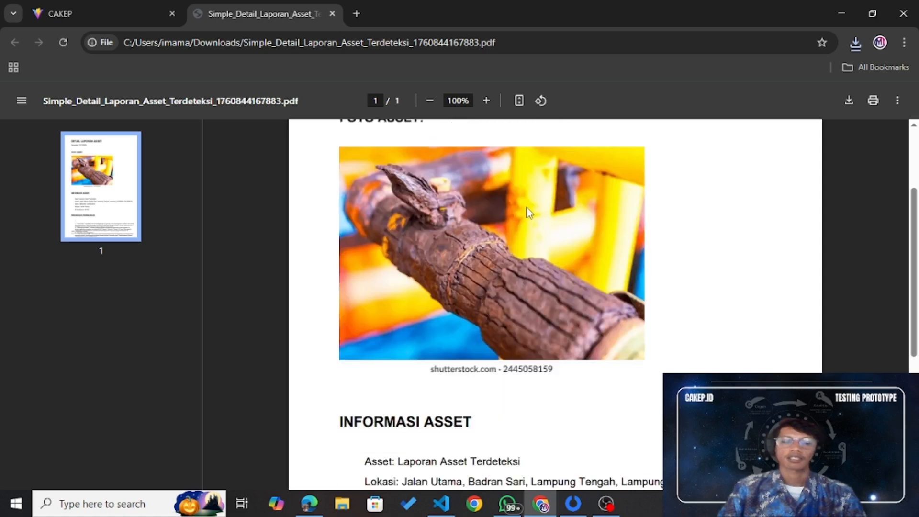
{"action": "scroll", "coordinate": [539, 261], "scroll_direction": "down", "scroll_amount": 1}
{"action": "scroll", "coordinate": [539, 261], "scroll_direction": "up", "scroll_amount": 4}
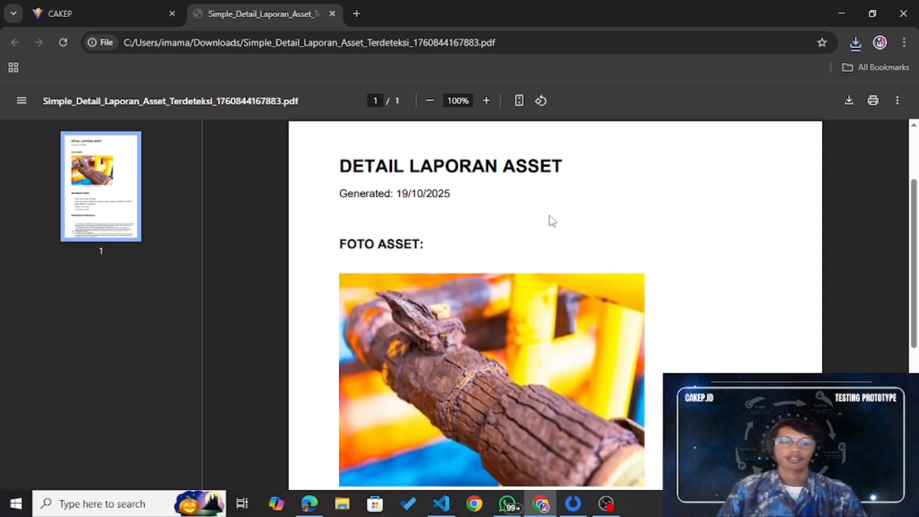
{"action": "scroll", "coordinate": [546, 215], "scroll_direction": "down", "scroll_amount": 5}
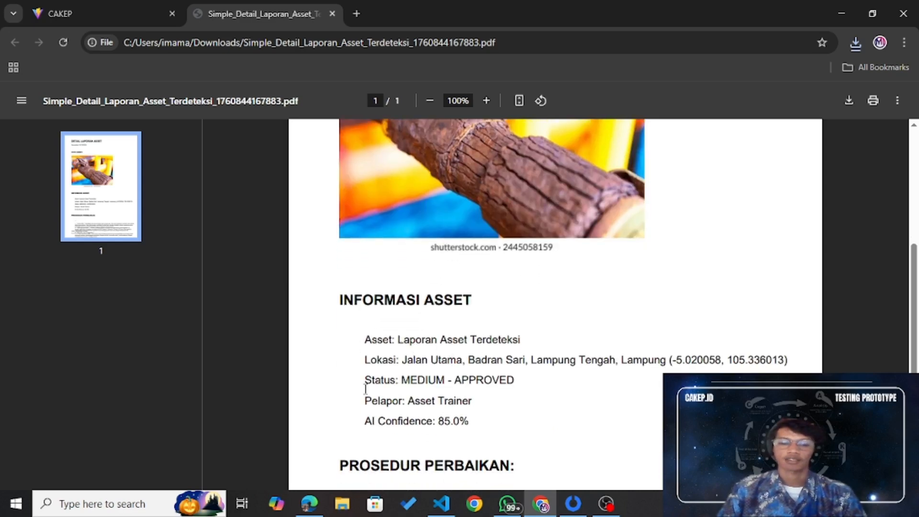
{"action": "scroll", "coordinate": [500, 423], "scroll_direction": "down", "scroll_amount": 3}
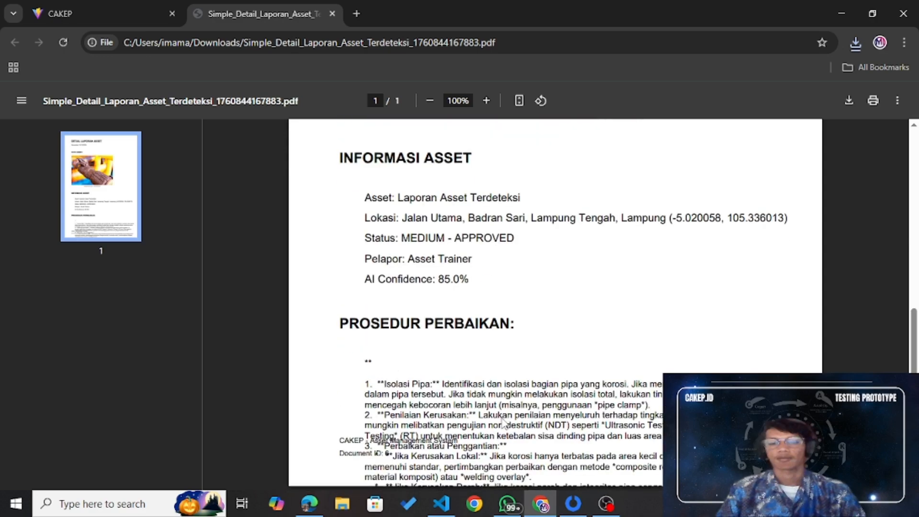
{"action": "scroll", "coordinate": [546, 307], "scroll_direction": "up", "scroll_amount": 4}
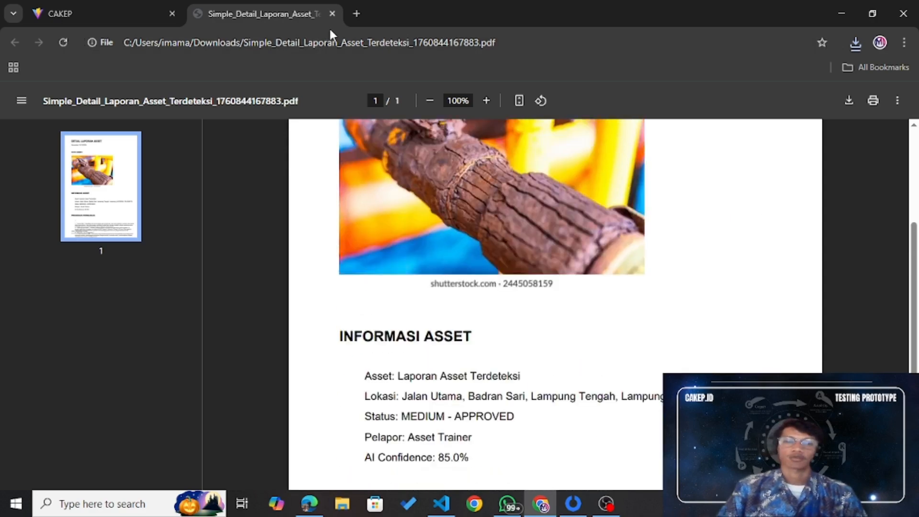
{"action": "left_click", "coordinate": [330, 15]}
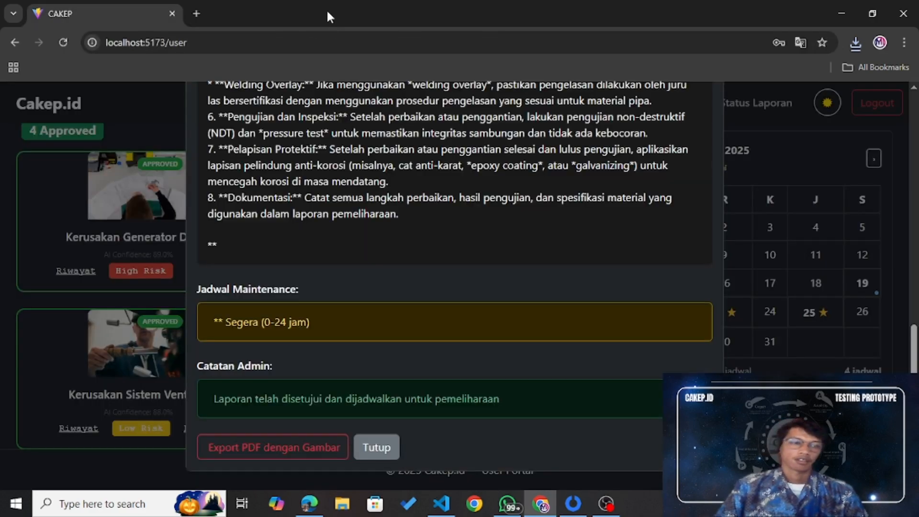
Step: Close the Detail Asset dialog with Tutup, then briefly open and close the AI Assistant chat
{"action": "left_click", "coordinate": [377, 448]}
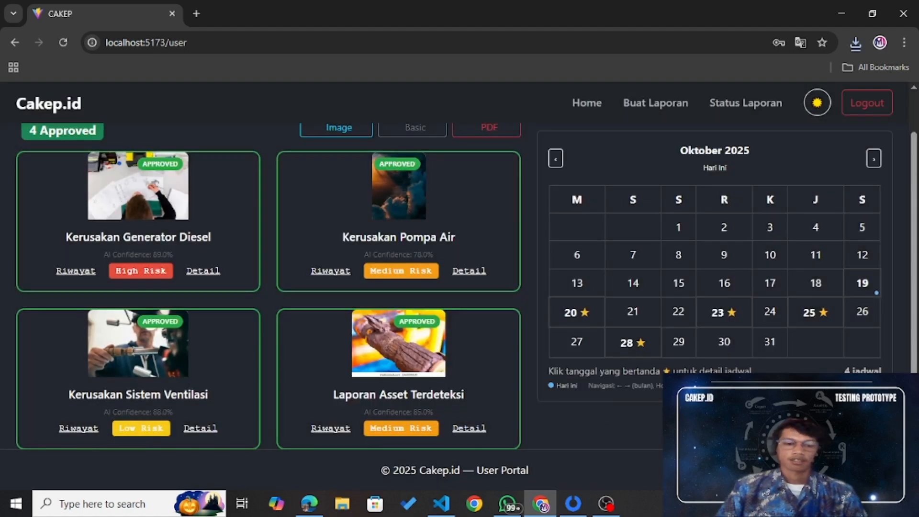
{"action": "left_click", "coordinate": [877, 457]}
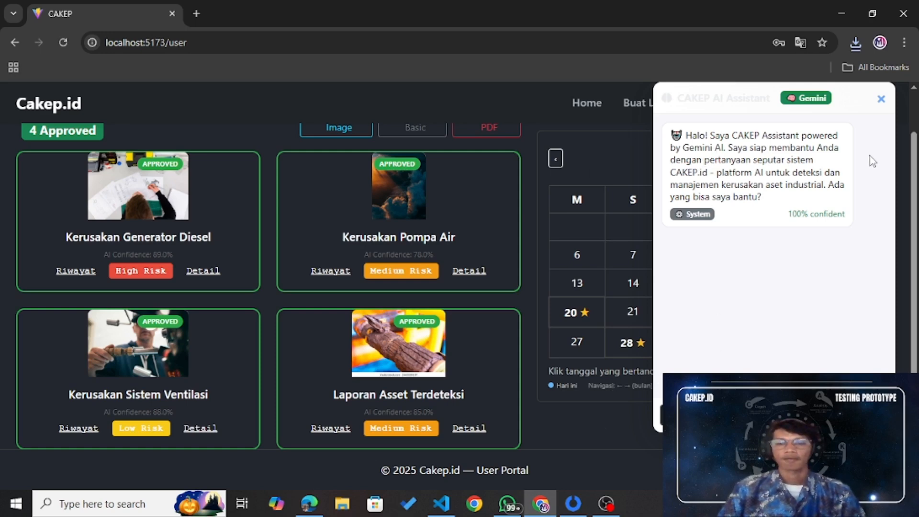
{"action": "left_click", "coordinate": [881, 99]}
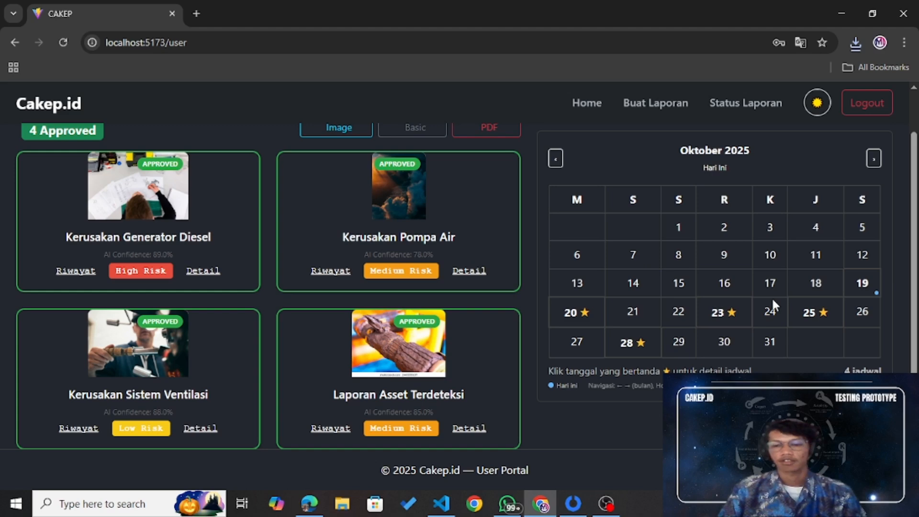
{"action": "scroll", "coordinate": [771, 298], "scroll_direction": "up", "scroll_amount": 1}
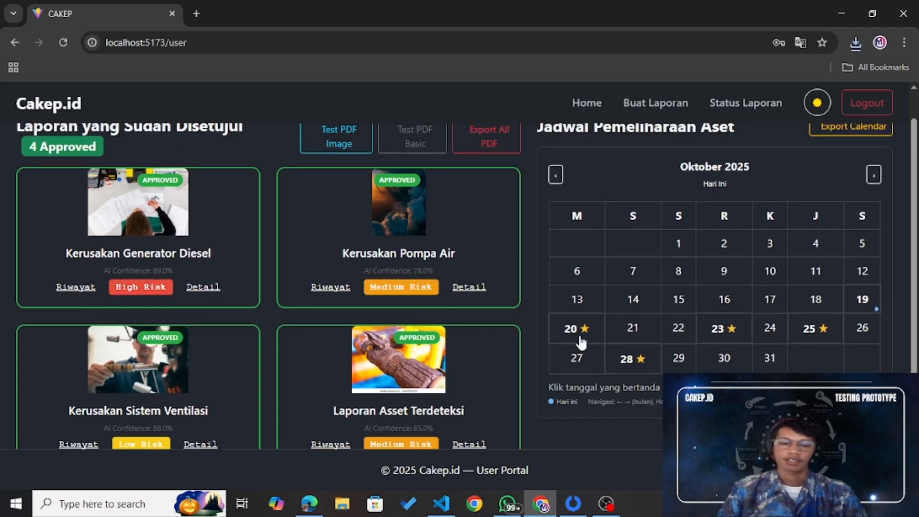
{"action": "left_click", "coordinate": [583, 332]}
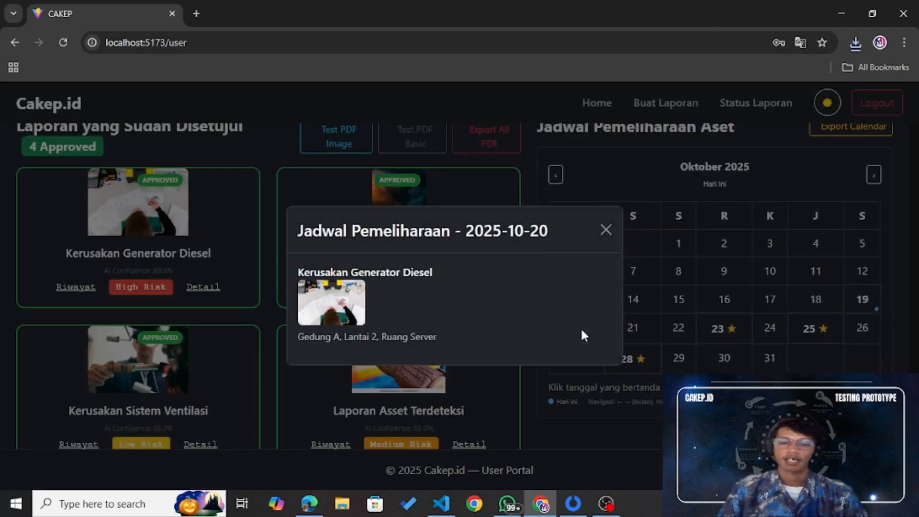
{"action": "left_click", "coordinate": [608, 230]}
{"action": "left_click", "coordinate": [735, 328]}
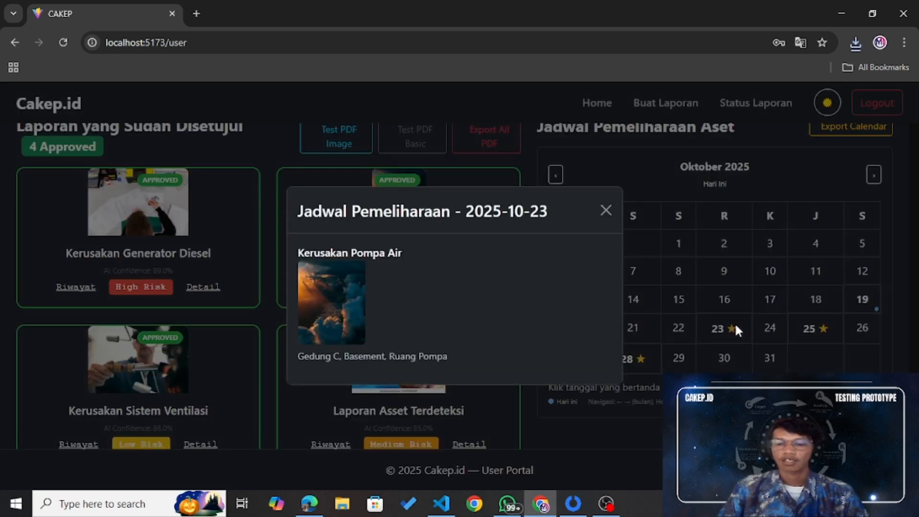
{"action": "left_click", "coordinate": [603, 213]}
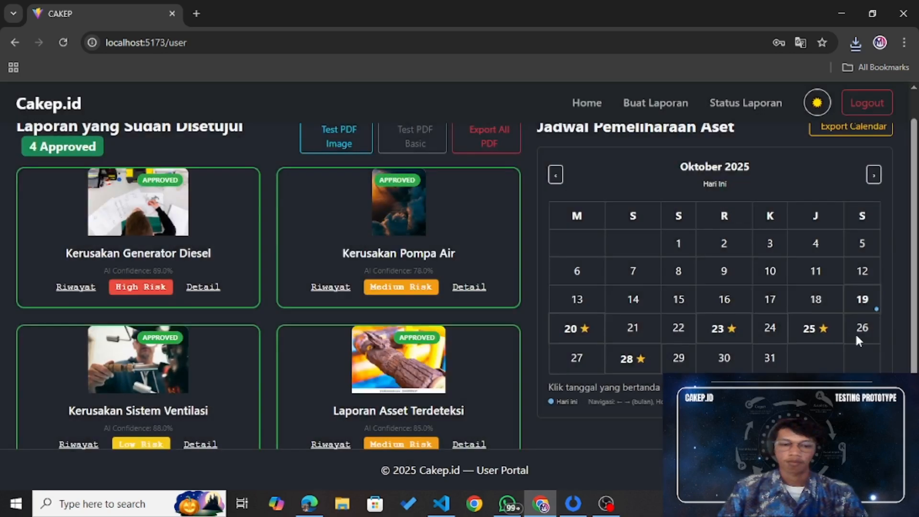
{"action": "left_click", "coordinate": [831, 335]}
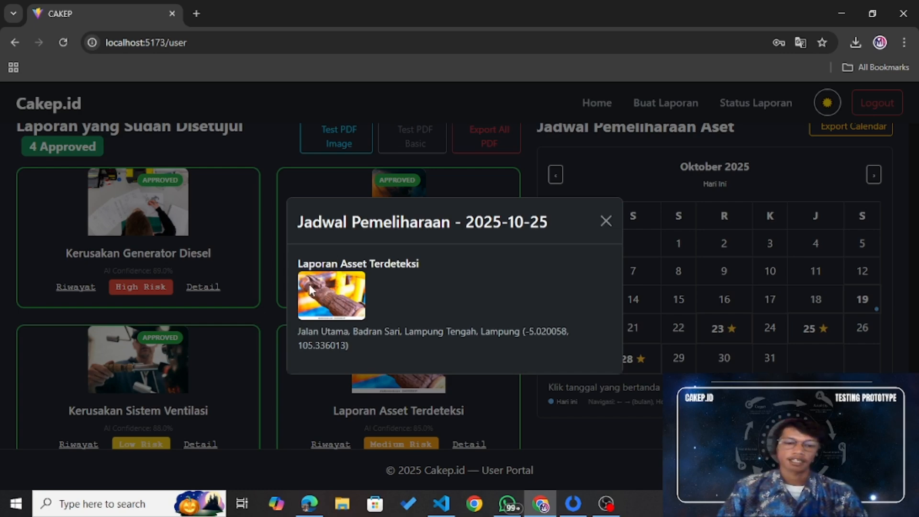
{"action": "left_click", "coordinate": [605, 221]}
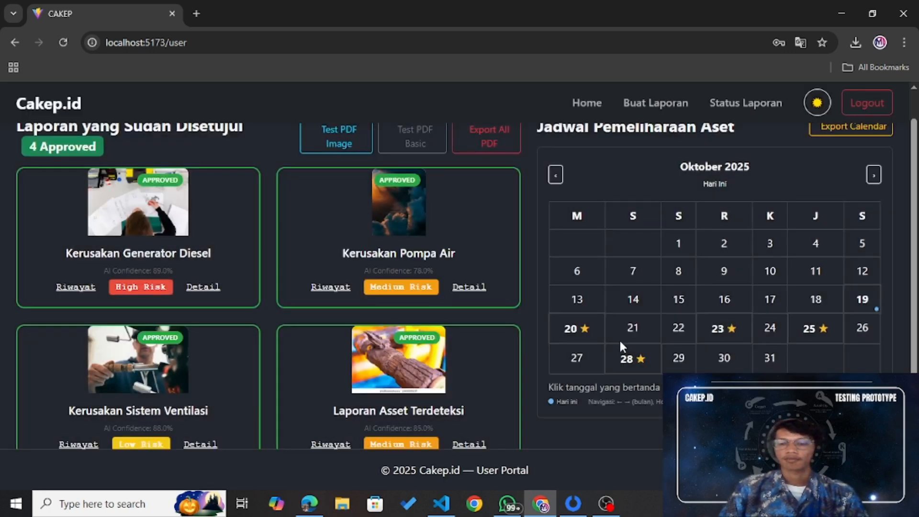
{"action": "left_click", "coordinate": [640, 360]}
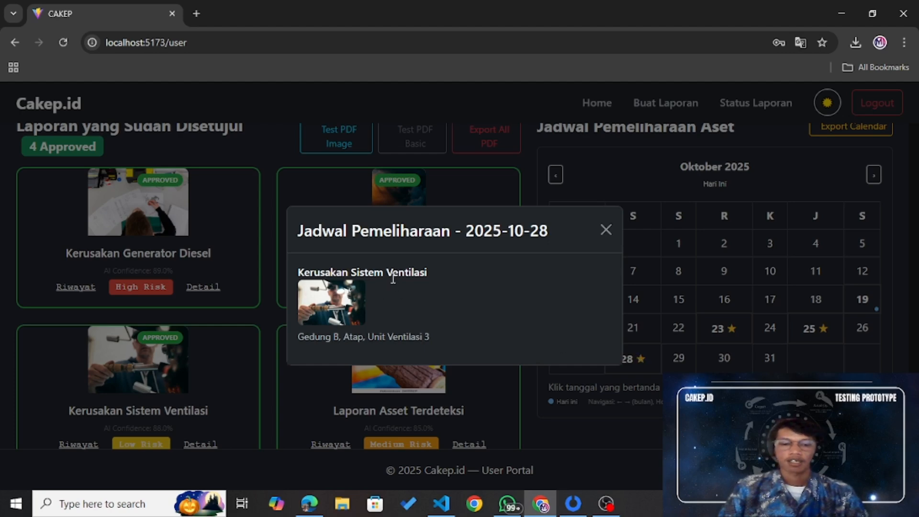
{"action": "left_click", "coordinate": [607, 230]}
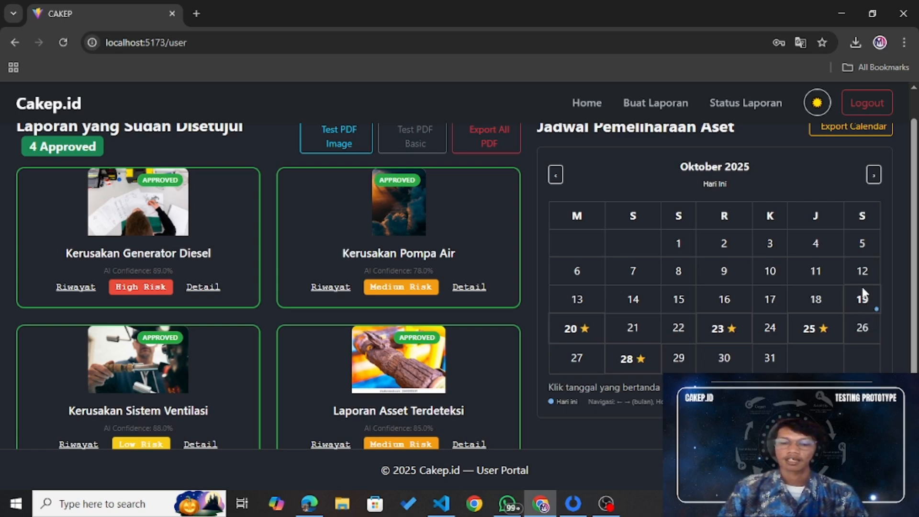
{"action": "left_click", "coordinate": [875, 176]}
{"action": "left_click", "coordinate": [874, 177]}
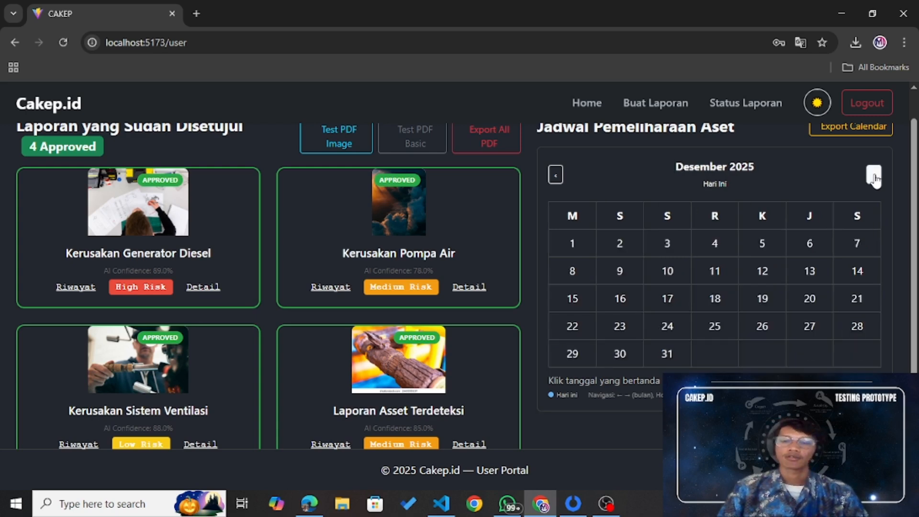
{"action": "left_click", "coordinate": [875, 177]}
{"action": "left_click", "coordinate": [875, 177]}
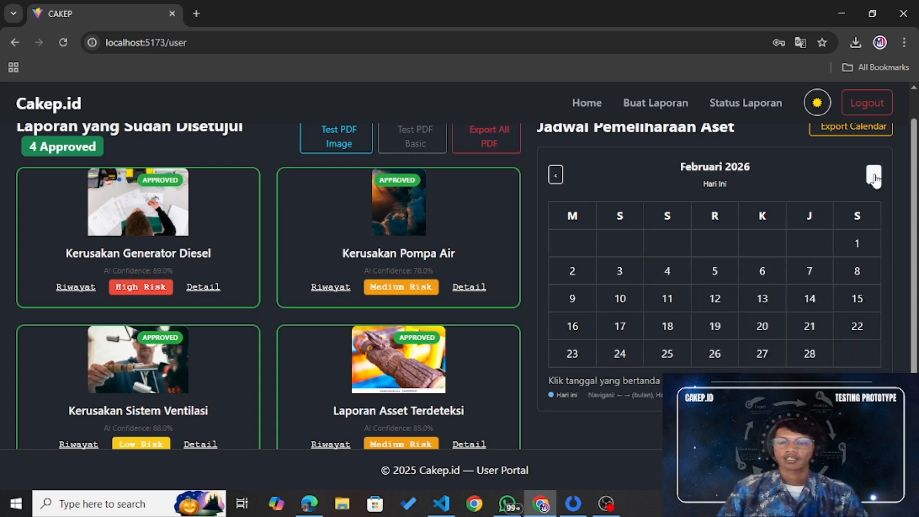
{"action": "left_click", "coordinate": [555, 175]}
{"action": "left_click", "coordinate": [555, 176]}
{"action": "left_click", "coordinate": [556, 177]}
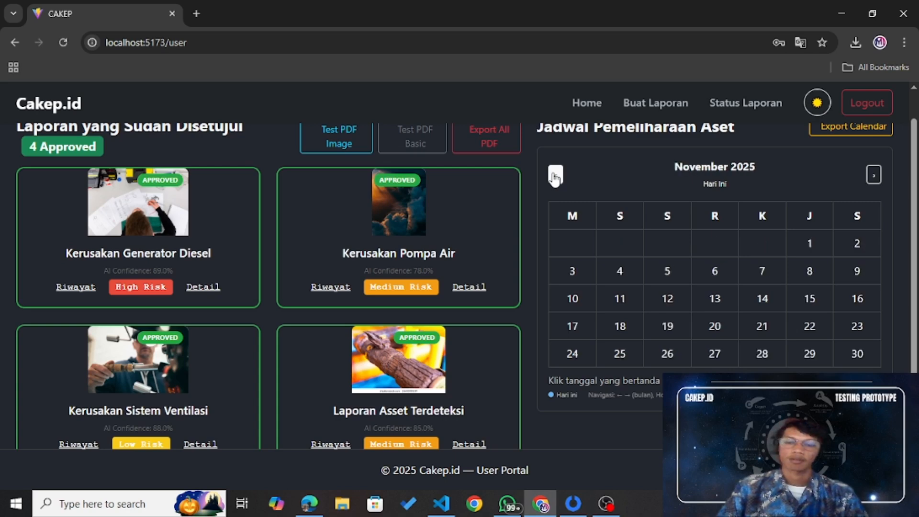
{"action": "left_click", "coordinate": [555, 177]}
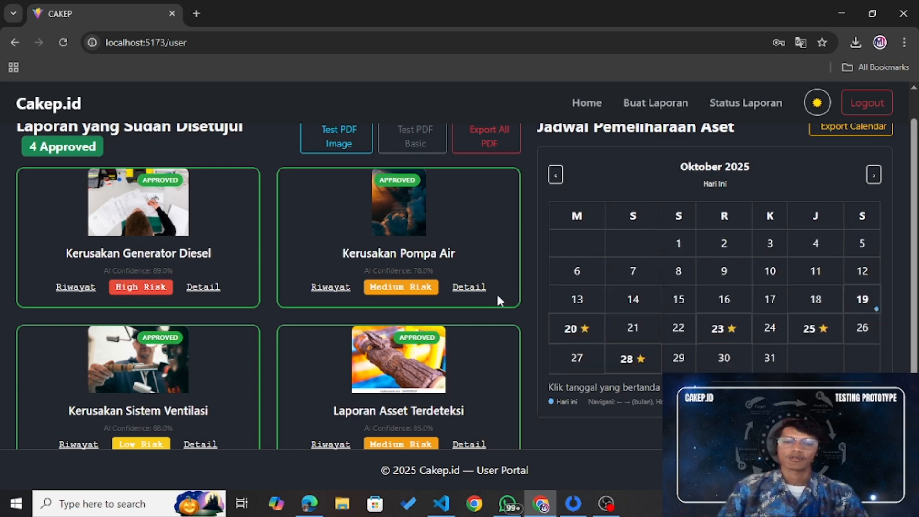
{"action": "scroll", "coordinate": [498, 300], "scroll_direction": "down", "scroll_amount": 1}
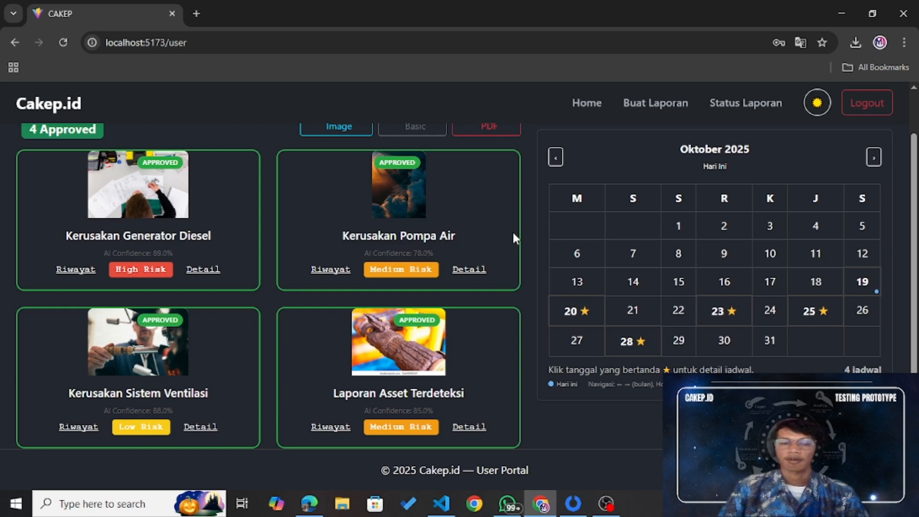
{"action": "scroll", "coordinate": [514, 237], "scroll_direction": "up", "scroll_amount": 1}
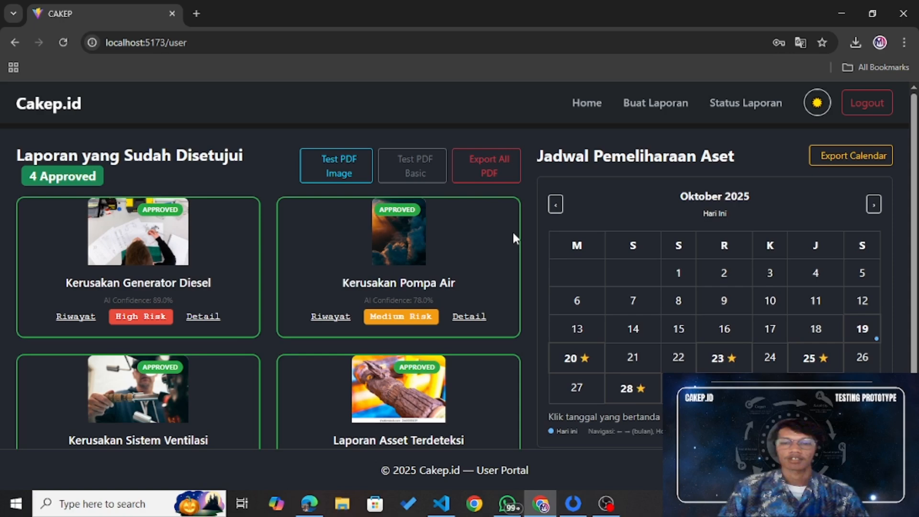
Step: Log out, try signing in with the trainer e-mail and a password, and dismiss the 'Email atau password salah' error
{"action": "left_click", "coordinate": [866, 106]}
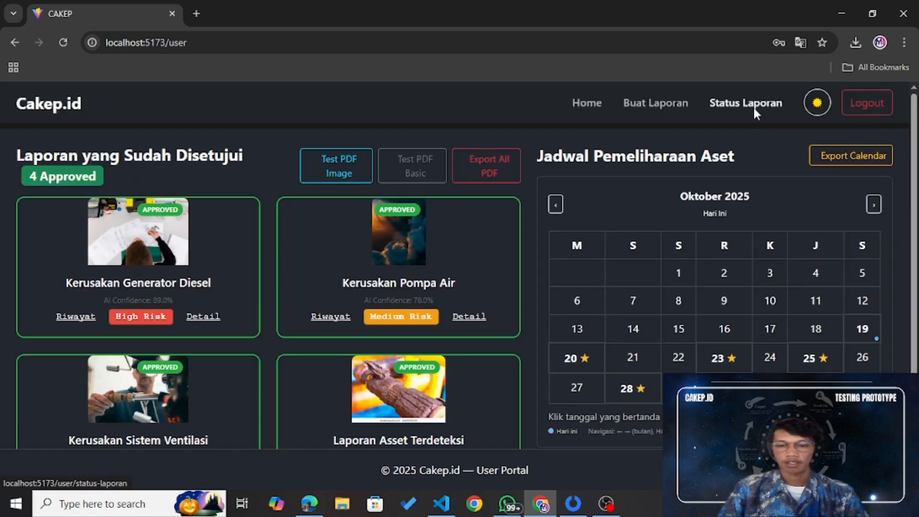
{"action": "left_click", "coordinate": [753, 104]}
{"action": "left_click", "coordinate": [598, 255]}
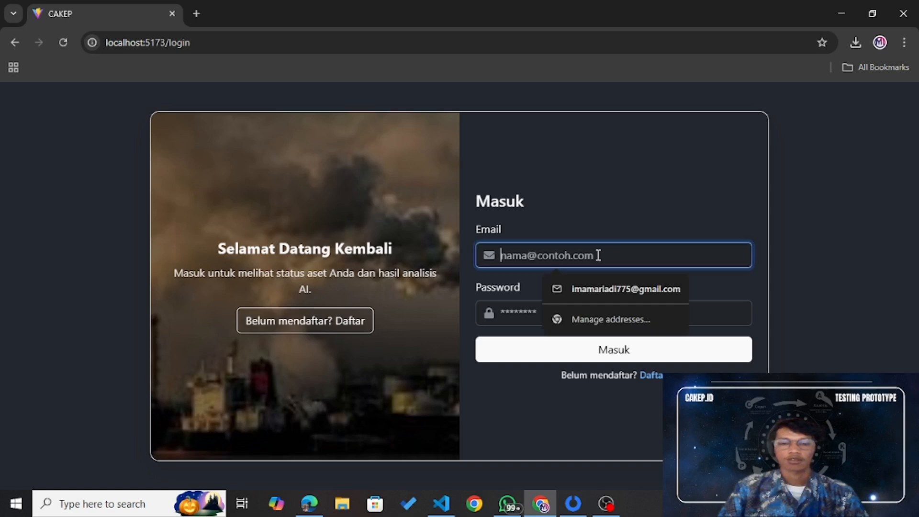
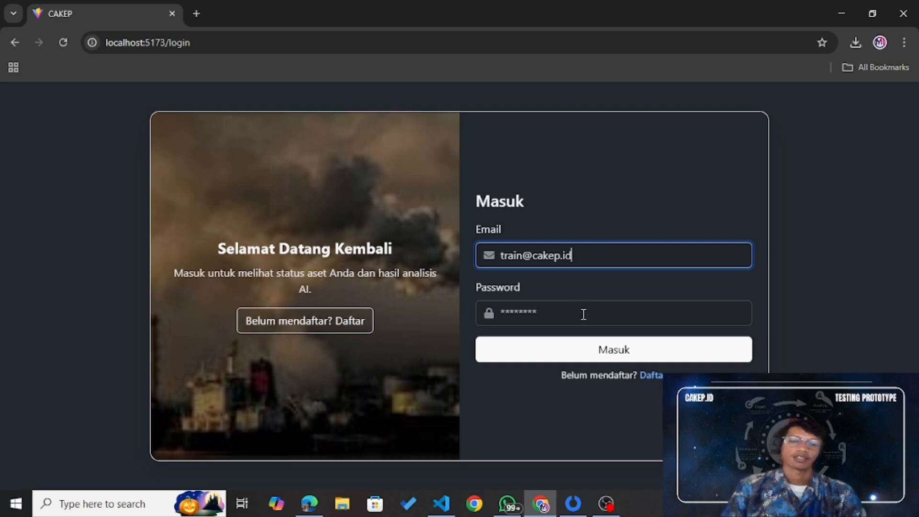
{"action": "left_click", "coordinate": [587, 311]}
{"action": "type", "text": "password"}
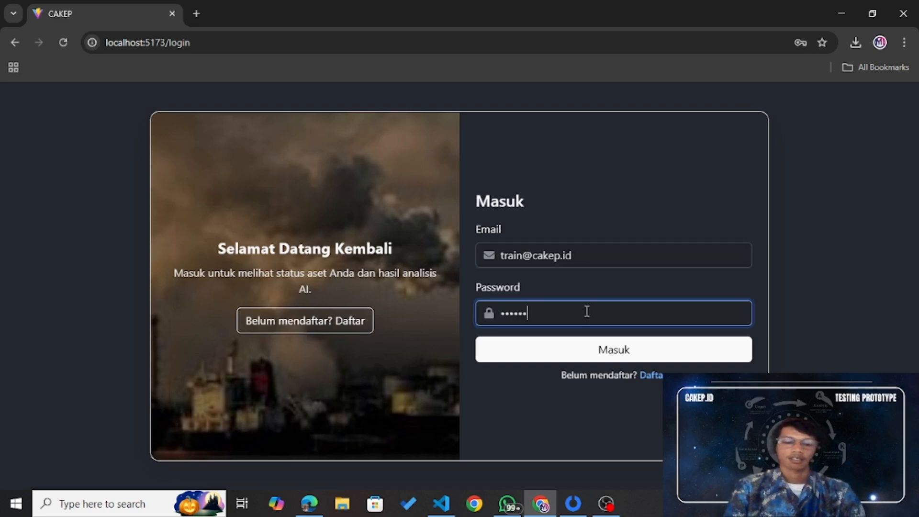
{"action": "left_click", "coordinate": [596, 349]}
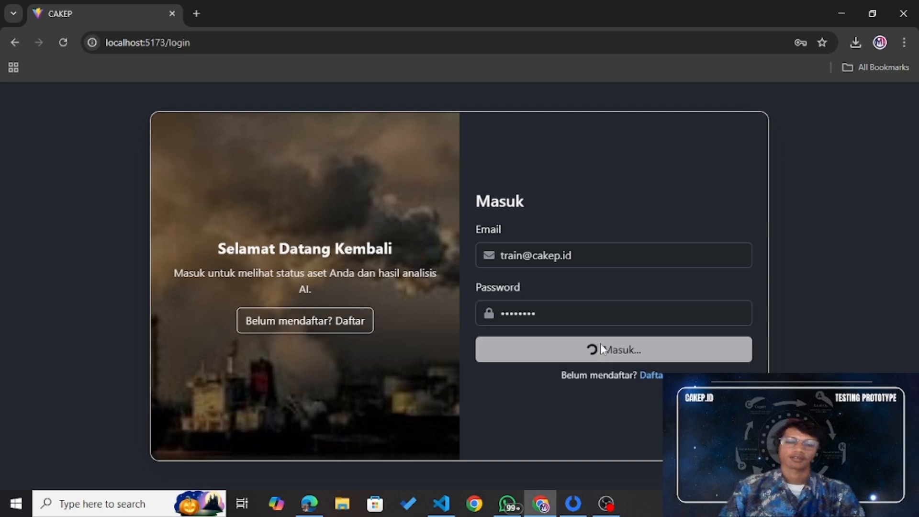
{"action": "left_click", "coordinate": [460, 323]}
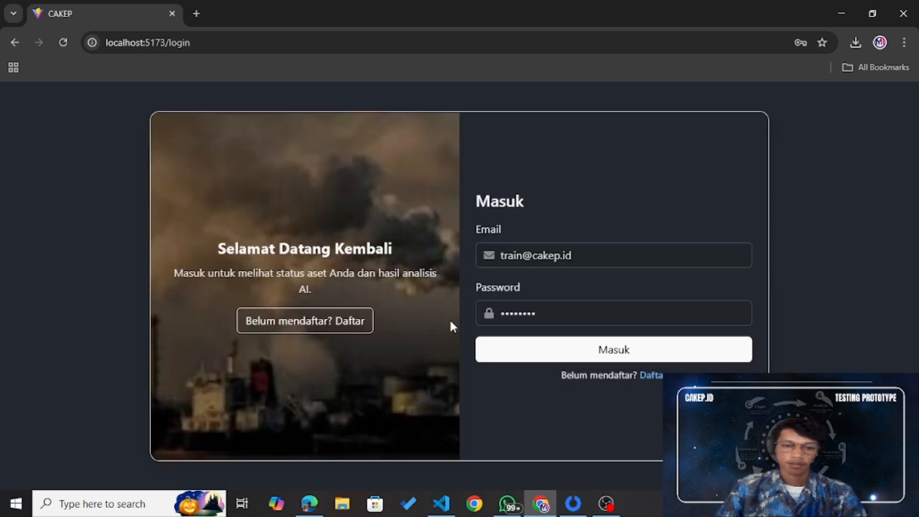
{"action": "left_click", "coordinate": [561, 317]}
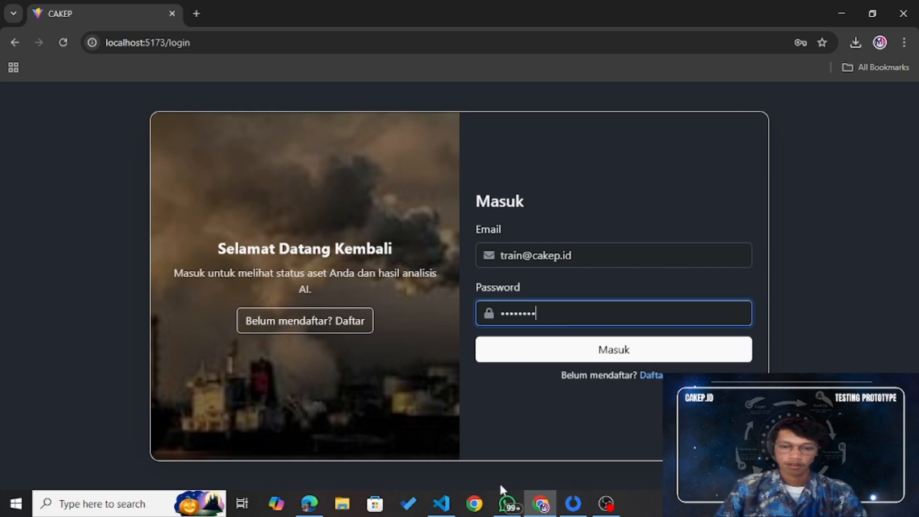
Step: In VS Code, expand src/services and open mockAPI.js
{"action": "left_click", "coordinate": [441, 502]}
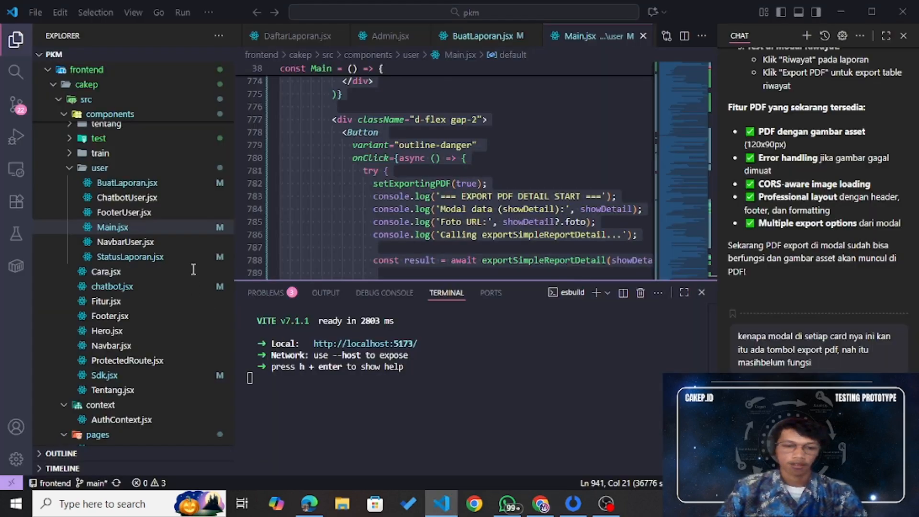
{"action": "scroll", "coordinate": [188, 267], "scroll_direction": "down", "scroll_amount": 5}
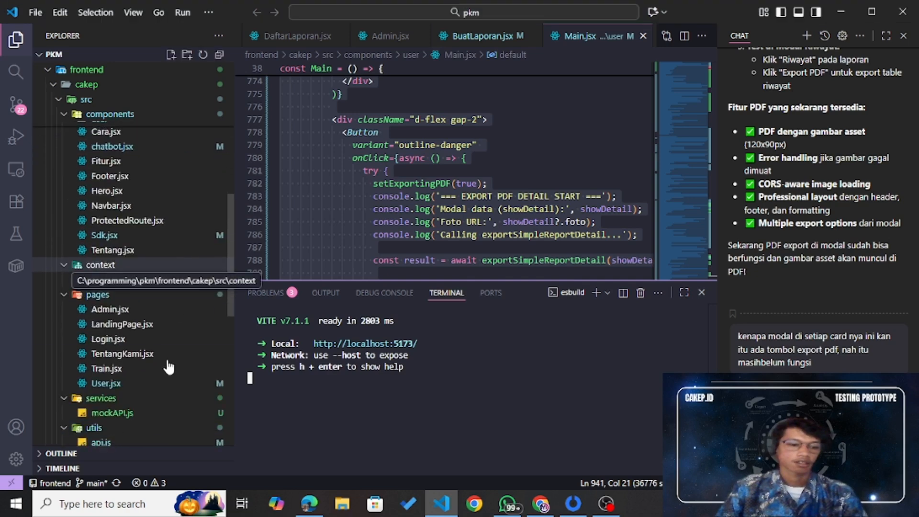
{"action": "scroll", "coordinate": [167, 371], "scroll_direction": "down", "scroll_amount": 2}
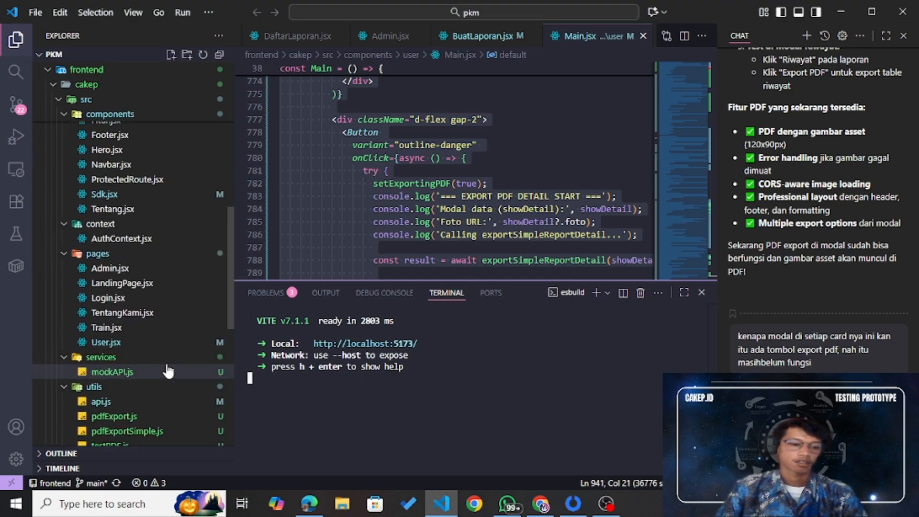
{"action": "left_click", "coordinate": [168, 362]}
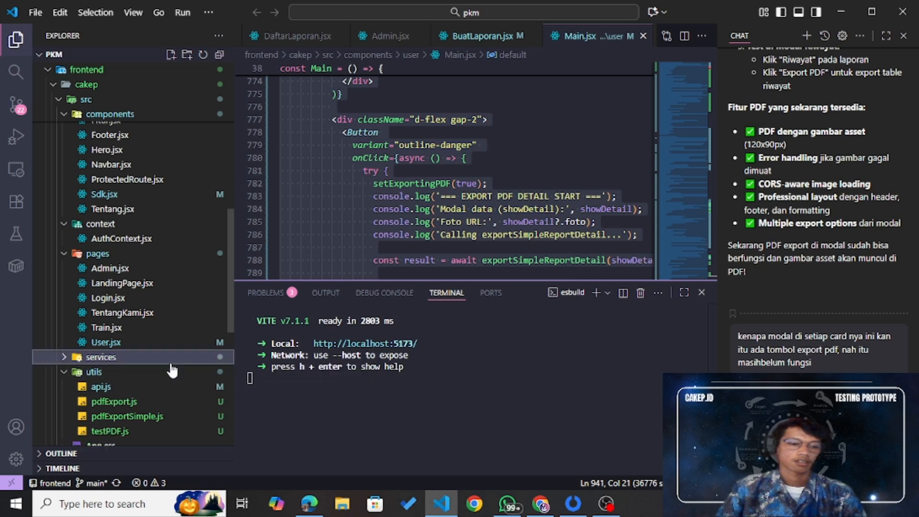
{"action": "left_click", "coordinate": [168, 362]}
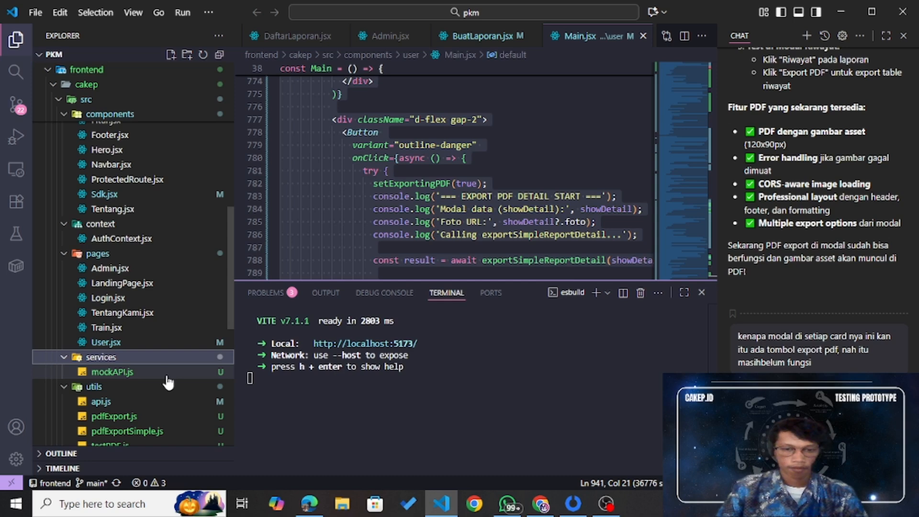
{"action": "left_click", "coordinate": [167, 377]}
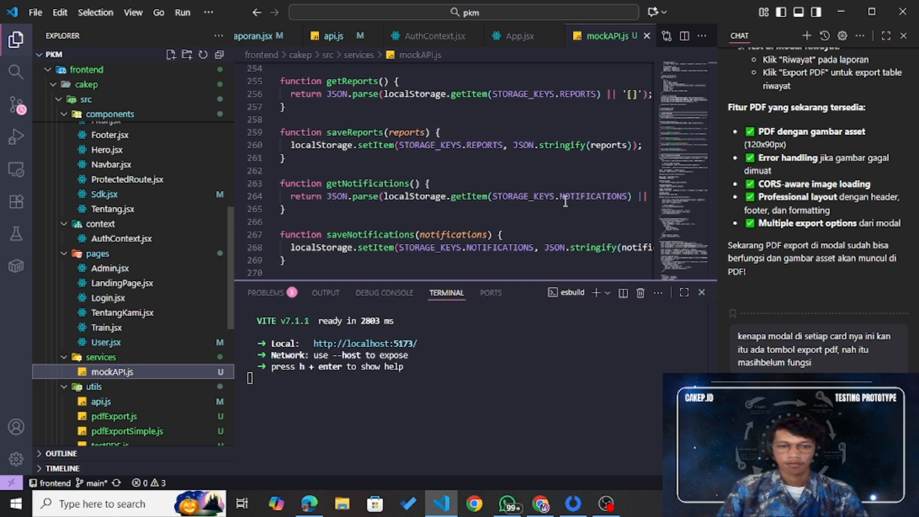
Step: Find the demo trainer account in the users array of initializeDemoData, then return to the browser
{"action": "scroll", "coordinate": [566, 201], "scroll_direction": "down", "scroll_amount": 1}
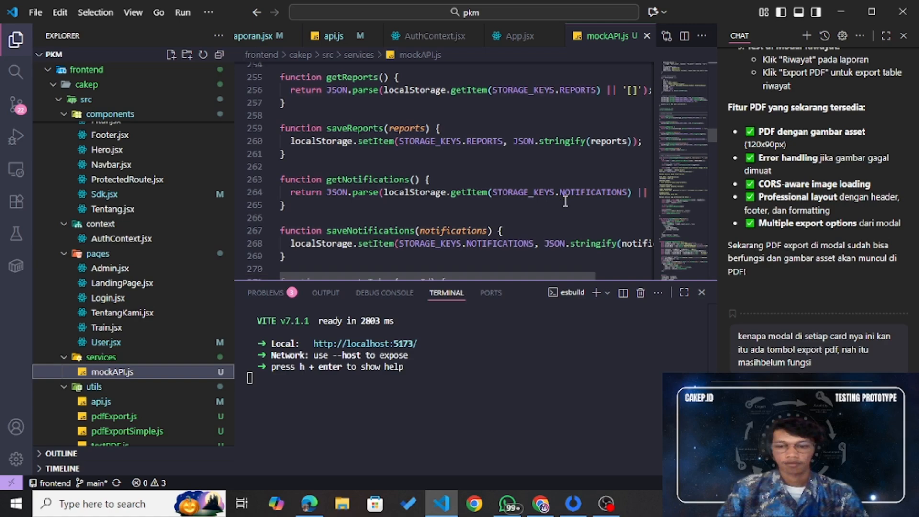
{"action": "scroll", "coordinate": [565, 201], "scroll_direction": "down", "scroll_amount": 1}
{"action": "scroll", "coordinate": [566, 201], "scroll_direction": "down", "scroll_amount": 8}
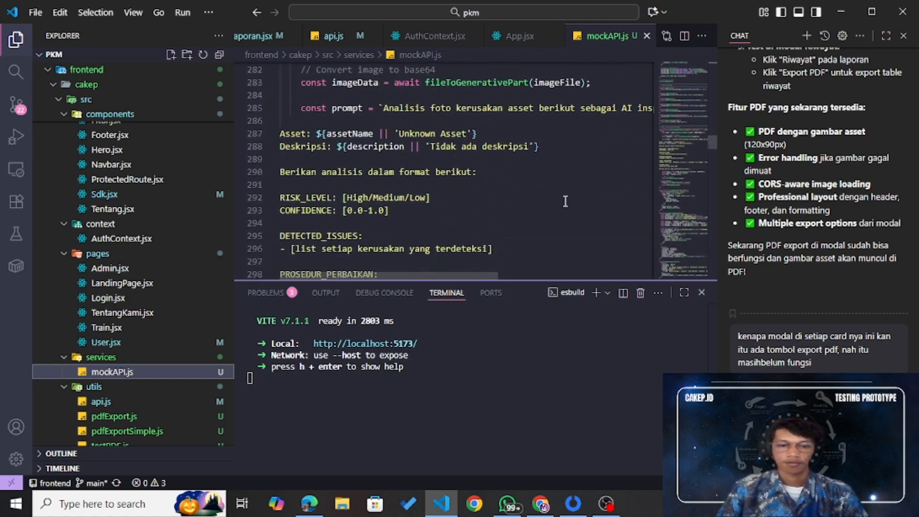
{"action": "scroll", "coordinate": [565, 201], "scroll_direction": "up", "scroll_amount": 8}
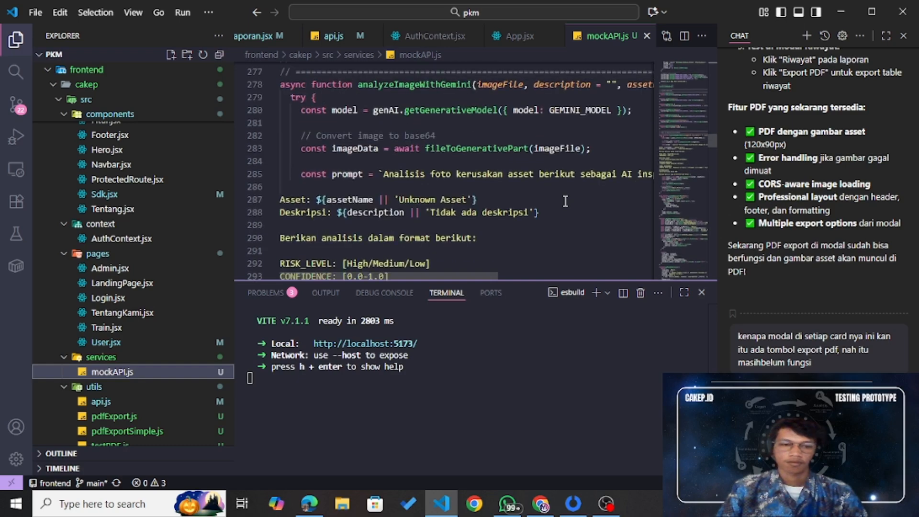
{"action": "scroll", "coordinate": [565, 201], "scroll_direction": "up", "scroll_amount": 11}
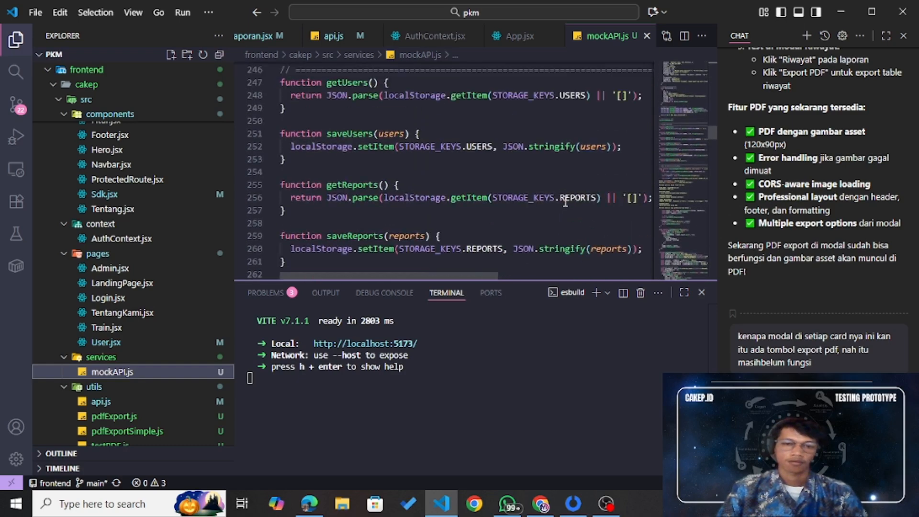
{"action": "scroll", "coordinate": [565, 201], "scroll_direction": "up", "scroll_amount": 1}
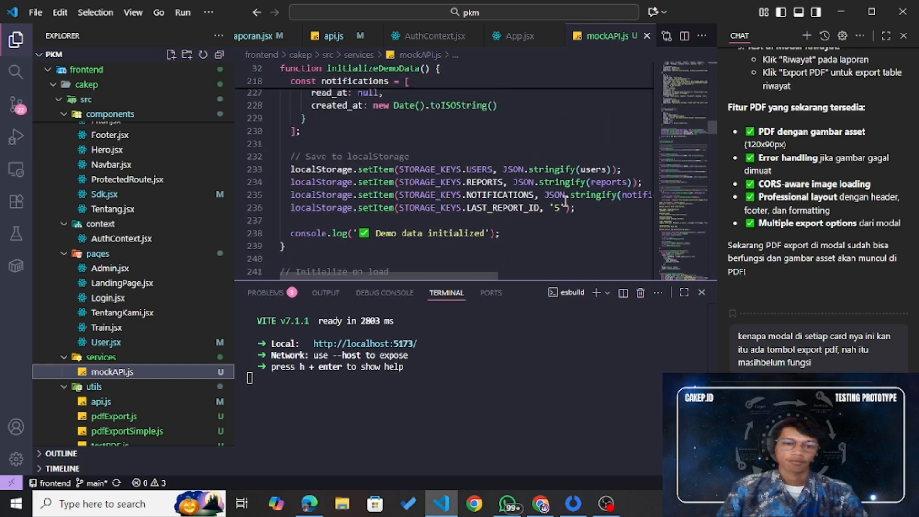
{"action": "scroll", "coordinate": [565, 201], "scroll_direction": "up", "scroll_amount": 4}
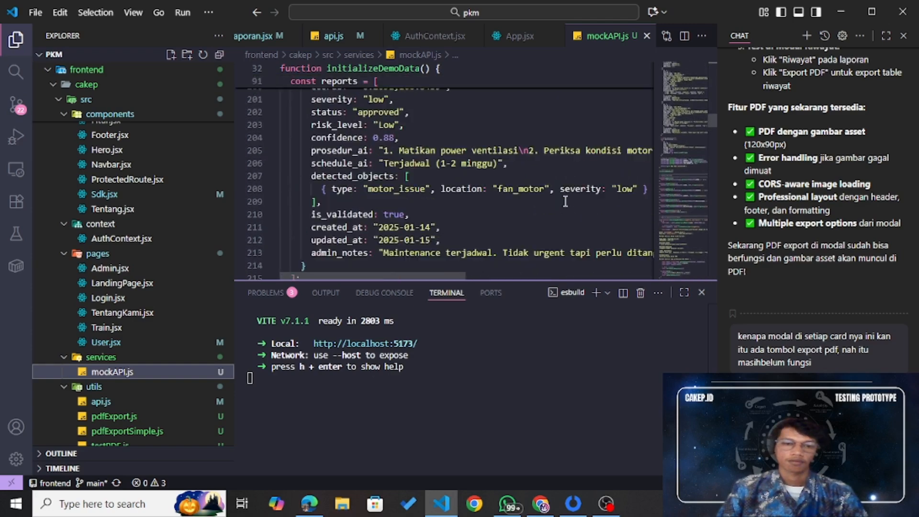
{"action": "scroll", "coordinate": [565, 201], "scroll_direction": "up", "scroll_amount": 1}
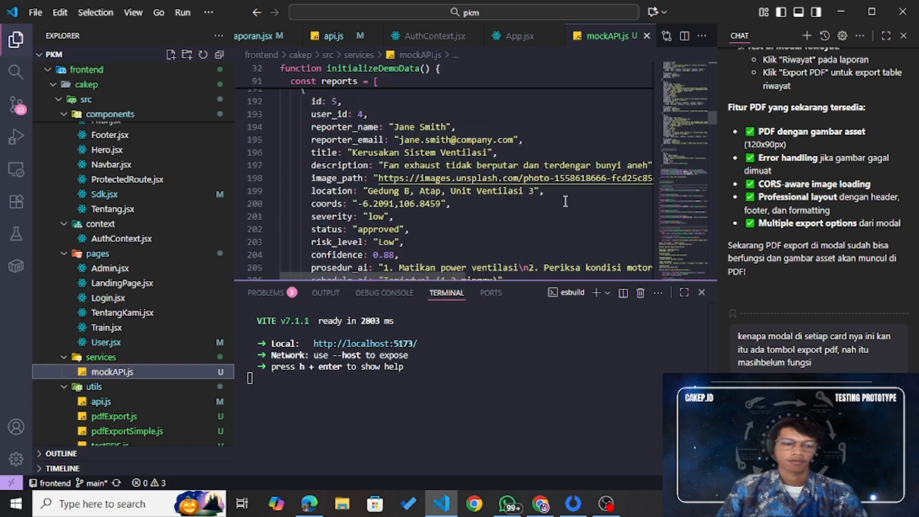
{"action": "scroll", "coordinate": [566, 201], "scroll_direction": "up", "scroll_amount": 3}
{"action": "scroll", "coordinate": [565, 201], "scroll_direction": "up", "scroll_amount": 6}
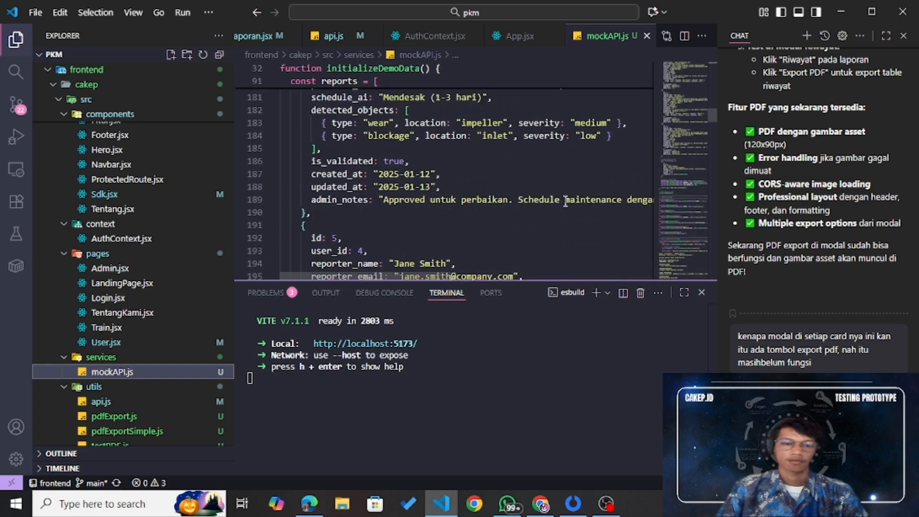
{"action": "scroll", "coordinate": [565, 201], "scroll_direction": "up", "scroll_amount": 4}
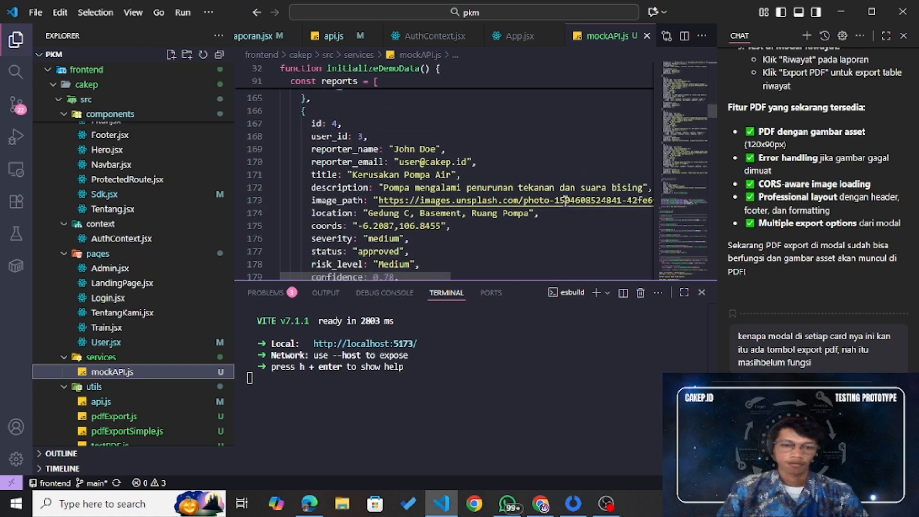
{"action": "scroll", "coordinate": [565, 201], "scroll_direction": "up", "scroll_amount": 4}
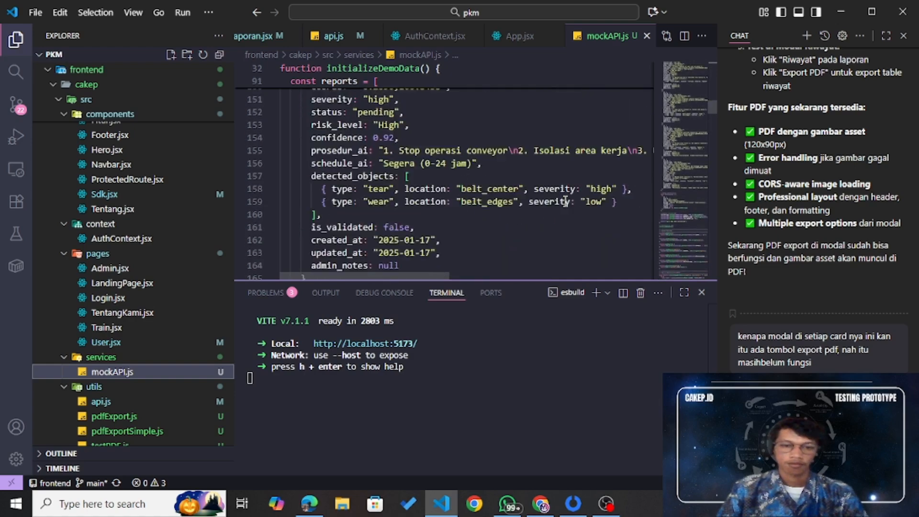
{"action": "scroll", "coordinate": [565, 201], "scroll_direction": "up", "scroll_amount": 7}
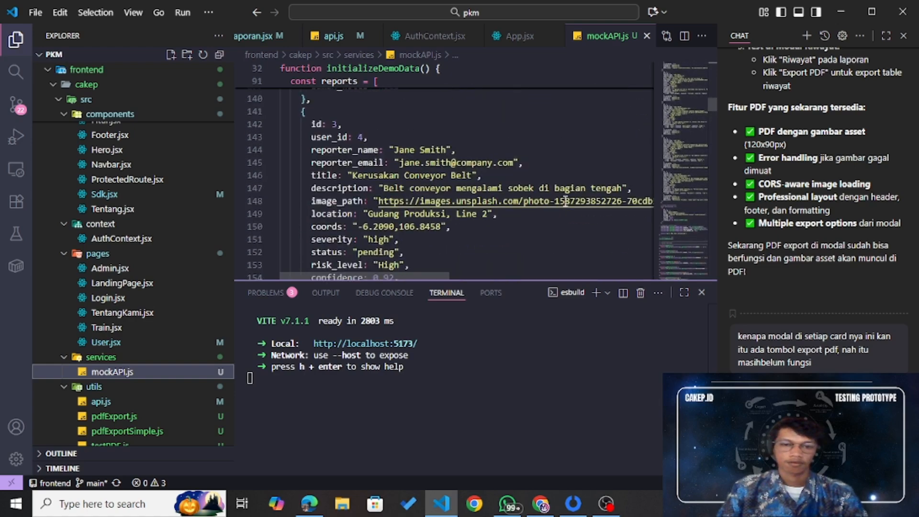
{"action": "scroll", "coordinate": [565, 201], "scroll_direction": "up", "scroll_amount": 12}
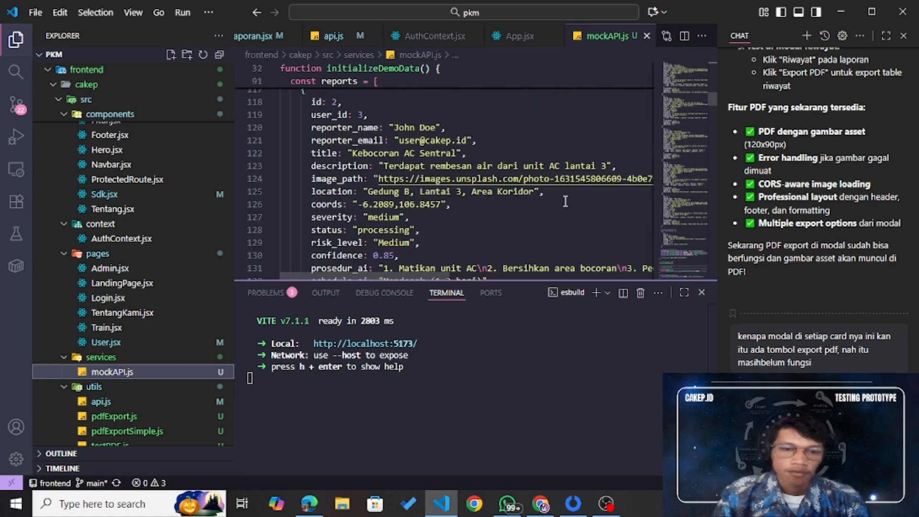
{"action": "scroll", "coordinate": [565, 201], "scroll_direction": "up", "scroll_amount": 13}
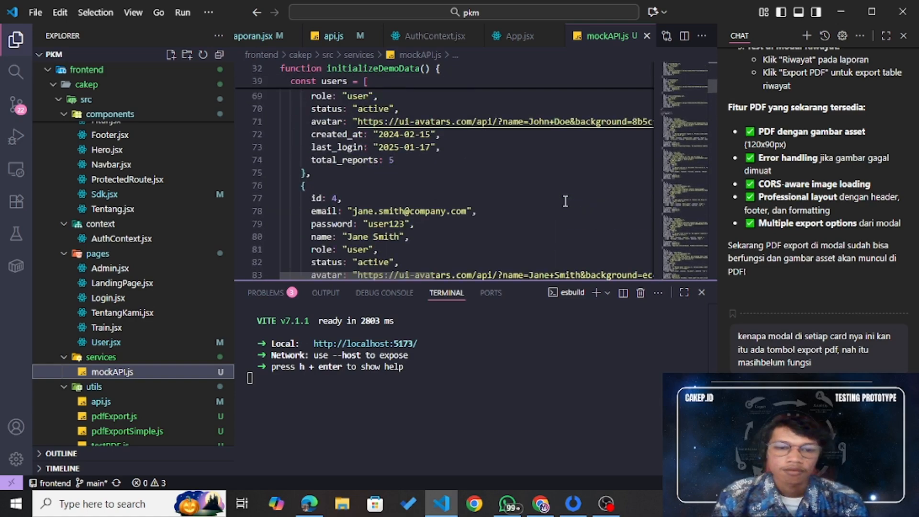
{"action": "scroll", "coordinate": [565, 201], "scroll_direction": "up", "scroll_amount": 1}
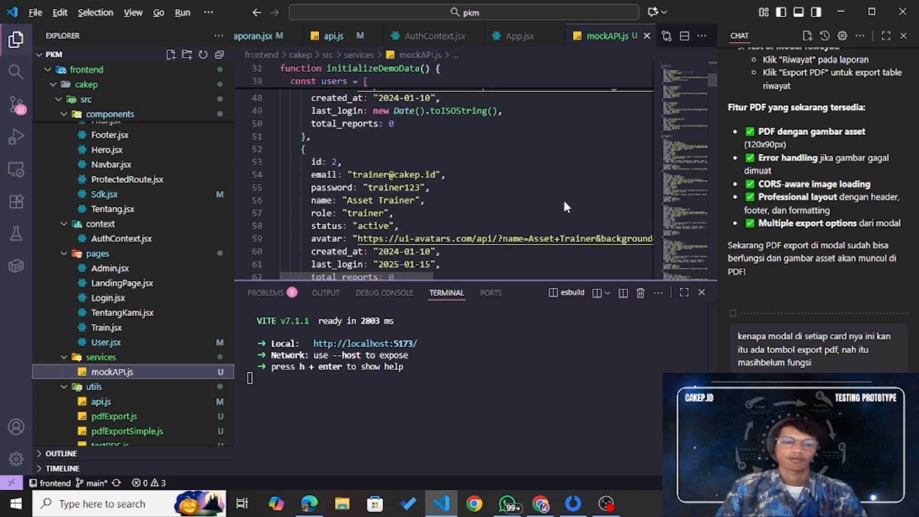
{"action": "key", "text": "alt+Tab"}
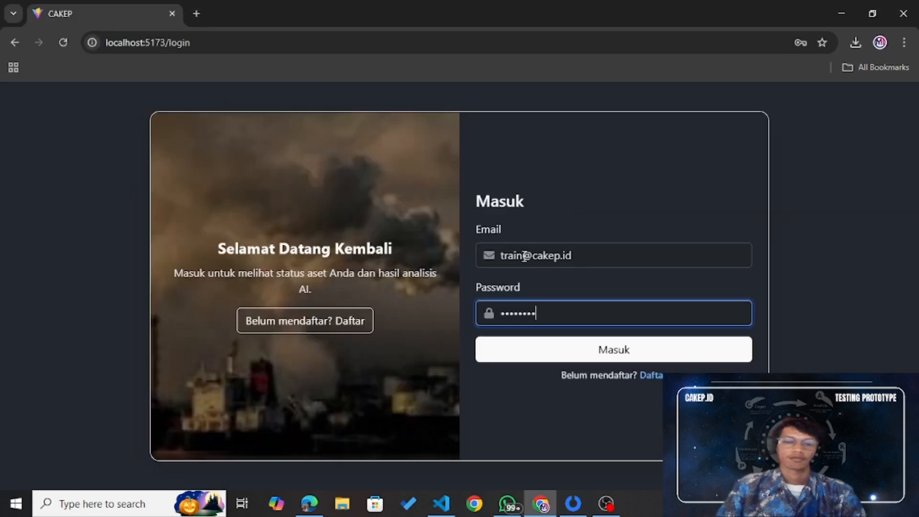
Step: Correct the login e-mail to the trainer account, replace the password, and sign in with Masuk
{"action": "left_click", "coordinate": [522, 256]}
{"action": "type", "text": "er"}
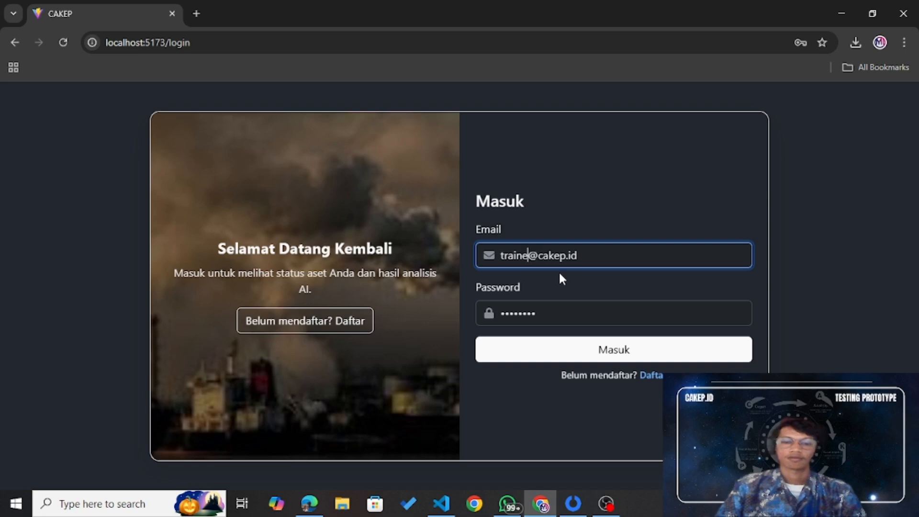
{"action": "left_click", "coordinate": [566, 319]}
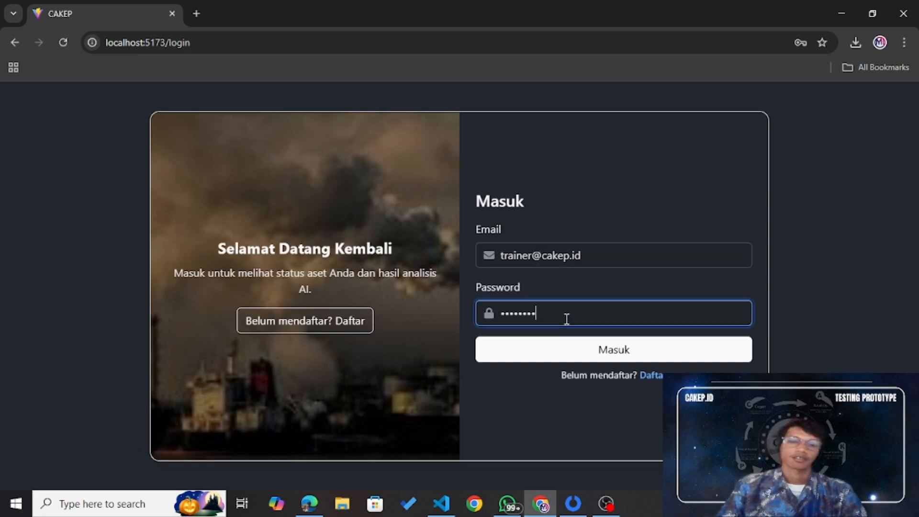
{"action": "key", "text": "ctrl+a"}
{"action": "type", "text": "•••••••"}
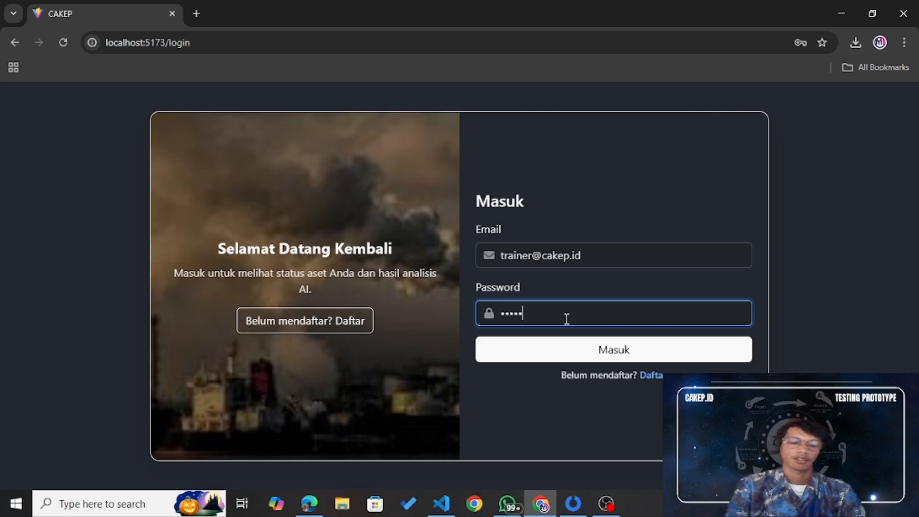
{"action": "type", "text": "•••"}
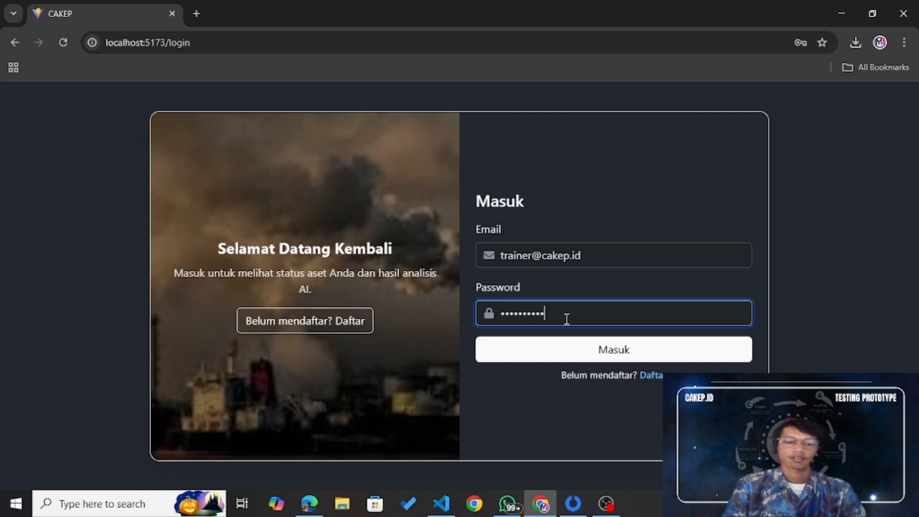
{"action": "left_click", "coordinate": [580, 348]}
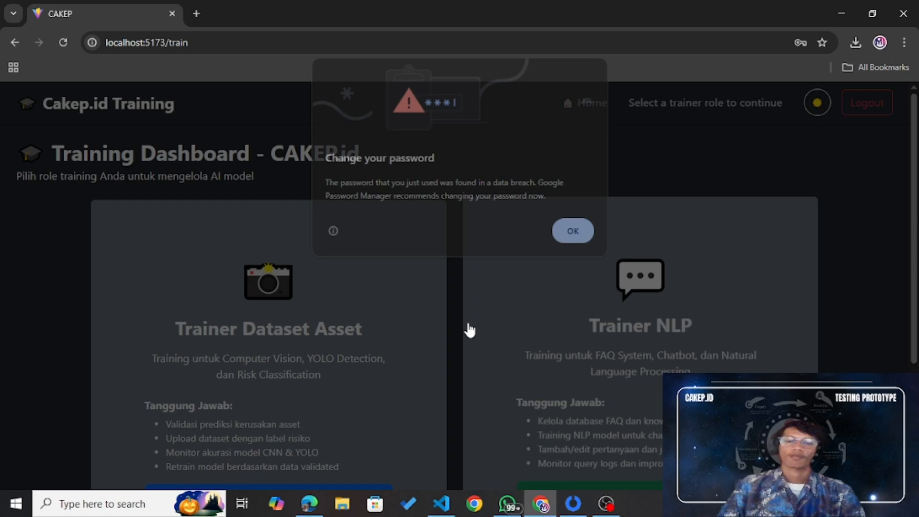
Step: Dismiss Chrome's password-breach warning and scroll down to the Trainer Dataset Asset and Trainer NLP role options
{"action": "left_click", "coordinate": [576, 232]}
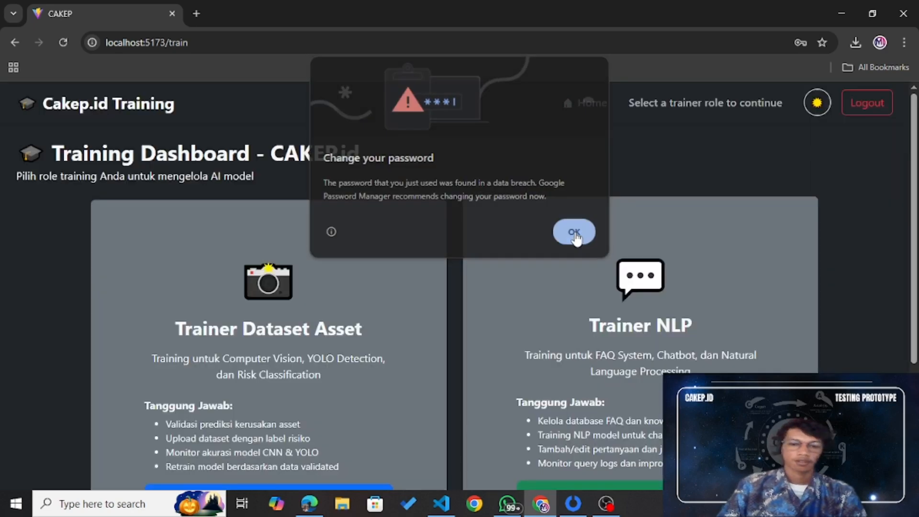
{"action": "scroll", "coordinate": [577, 239], "scroll_direction": "down", "scroll_amount": 2}
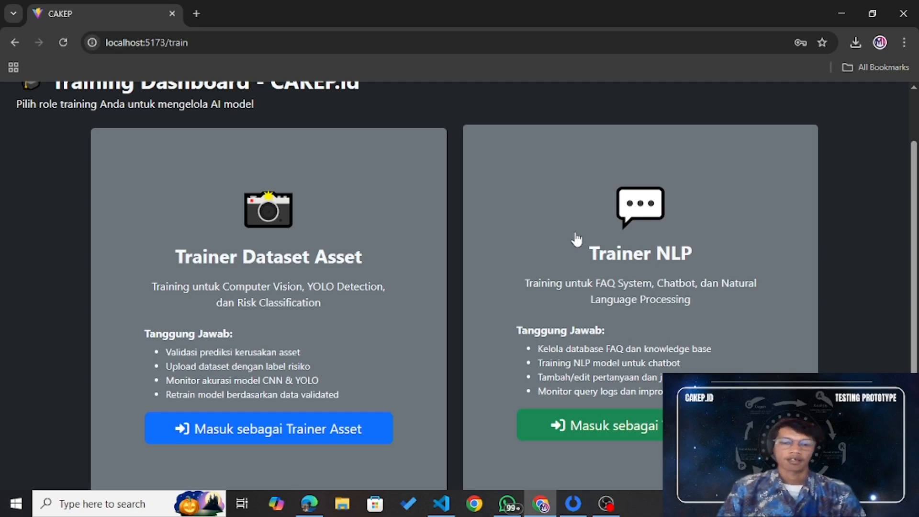
{"action": "scroll", "coordinate": [577, 239], "scroll_direction": "up", "scroll_amount": 1}
{"action": "scroll", "coordinate": [576, 239], "scroll_direction": "down", "scroll_amount": 2}
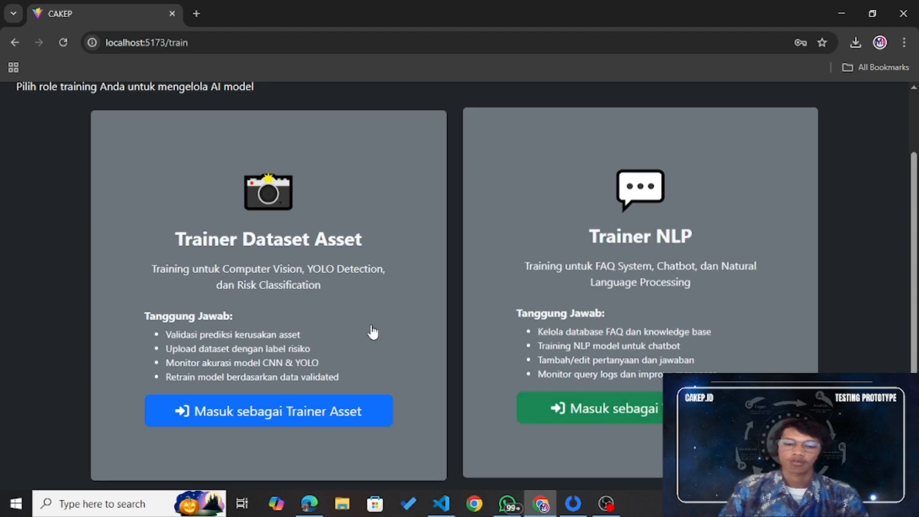
{"action": "scroll", "coordinate": [374, 330], "scroll_direction": "down", "scroll_amount": 2}
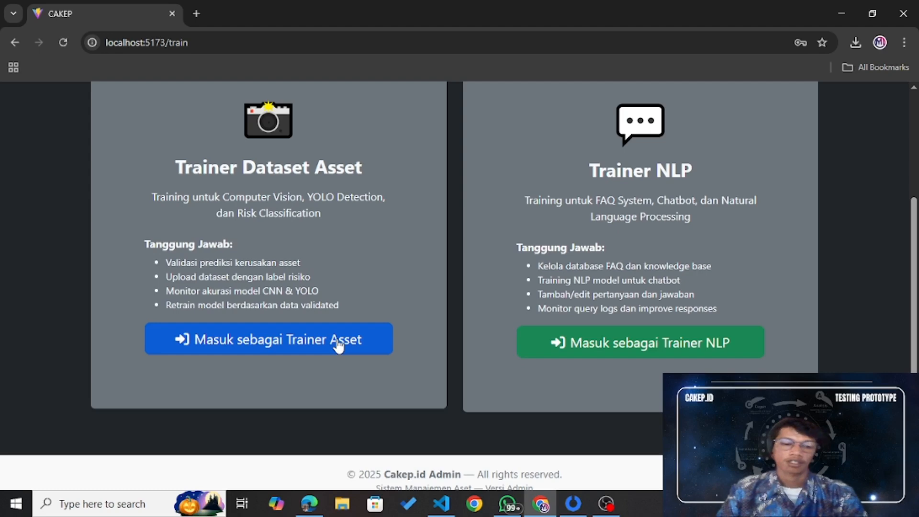
Step: Enter as Trainer Asset and review the dashboard: 12 datasets, 3 active sessions, 94.2% accuracy
{"action": "left_click", "coordinate": [338, 344]}
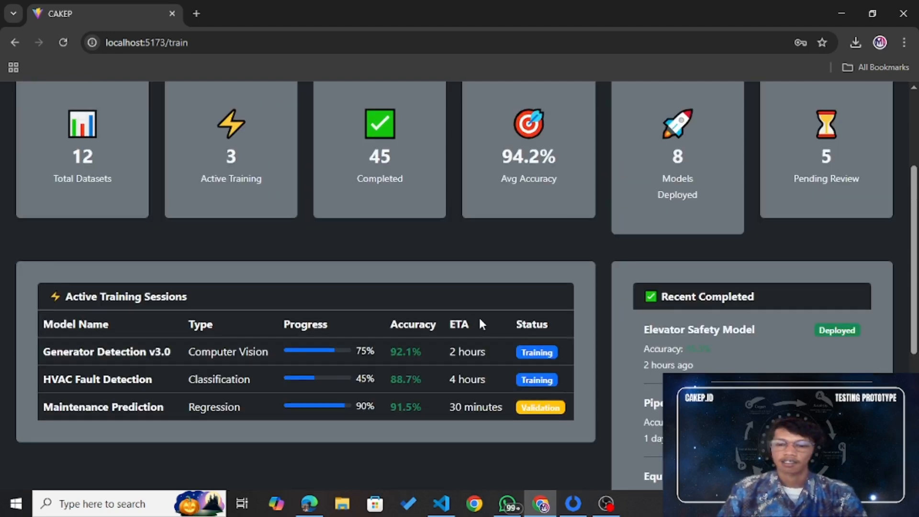
{"action": "scroll", "coordinate": [481, 321], "scroll_direction": "up", "scroll_amount": 2}
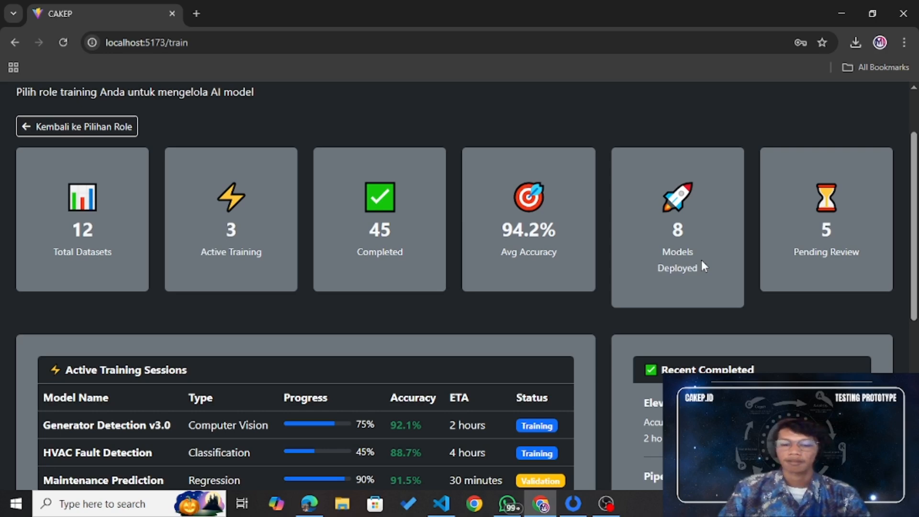
{"action": "scroll", "coordinate": [690, 259], "scroll_direction": "down", "scroll_amount": 5}
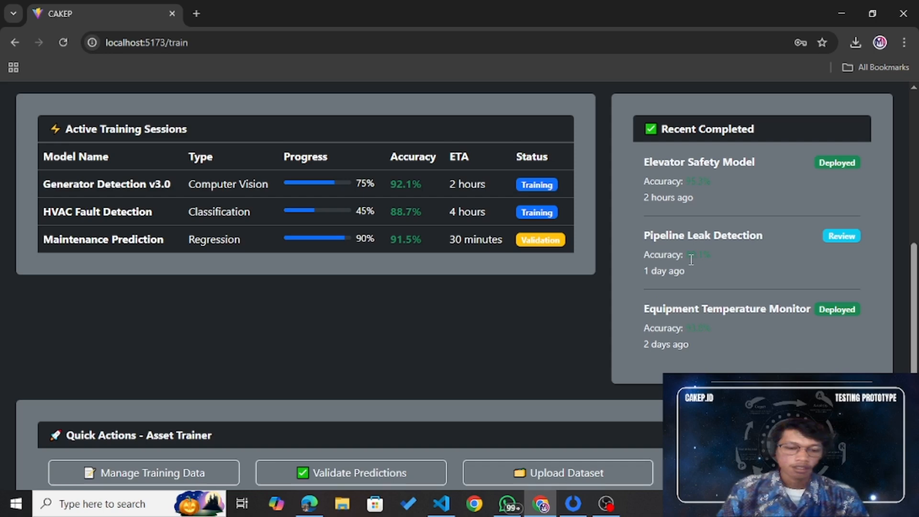
{"action": "scroll", "coordinate": [691, 259], "scroll_direction": "up", "scroll_amount": 5}
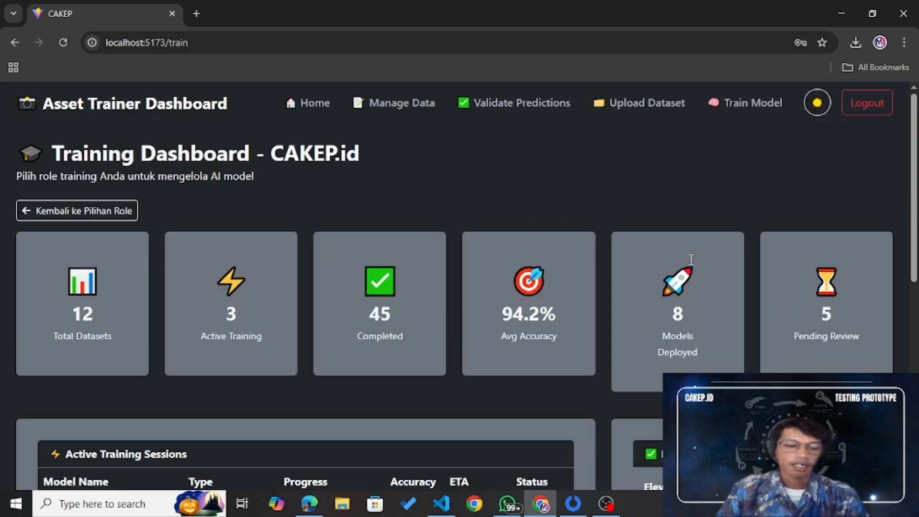
Step: Open Manage Data and review the six training images with their risk levels and sources
{"action": "left_click", "coordinate": [380, 107]}
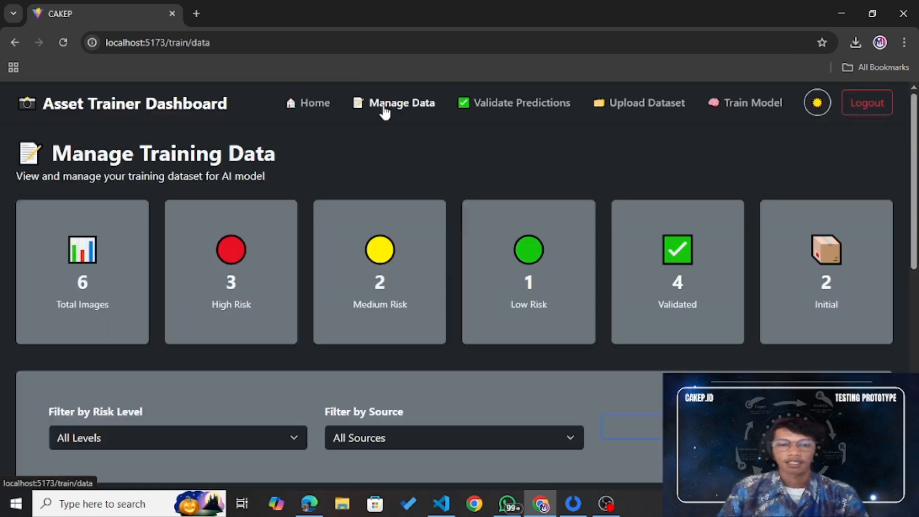
{"action": "scroll", "coordinate": [521, 300], "scroll_direction": "down", "scroll_amount": 5}
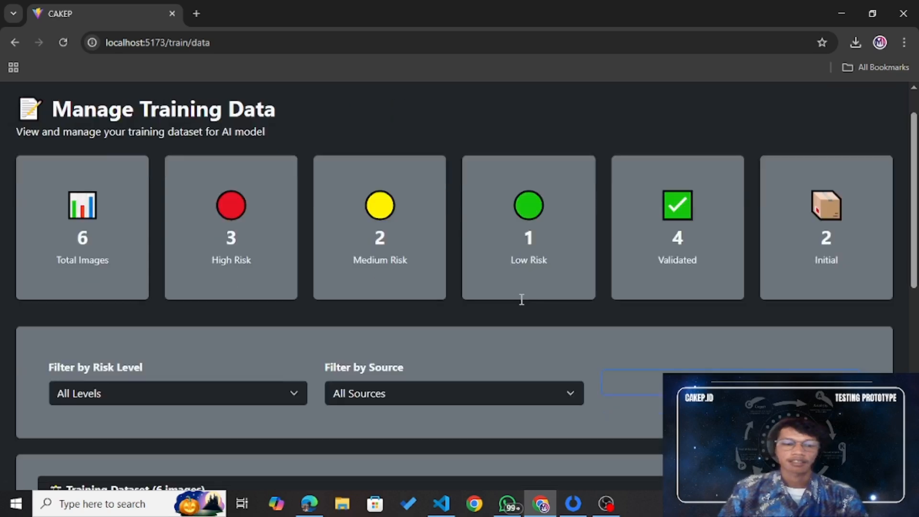
{"action": "scroll", "coordinate": [521, 302], "scroll_direction": "down", "scroll_amount": 3}
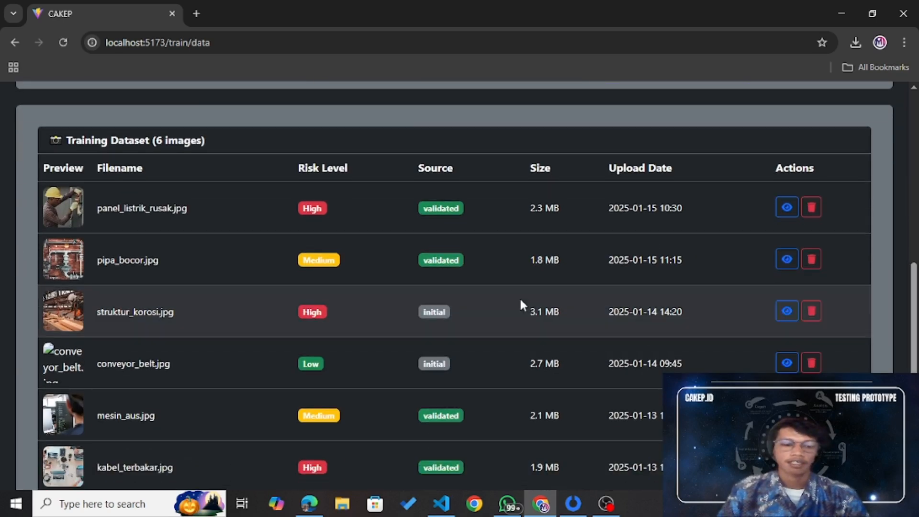
{"action": "scroll", "coordinate": [523, 305], "scroll_direction": "down", "scroll_amount": 1}
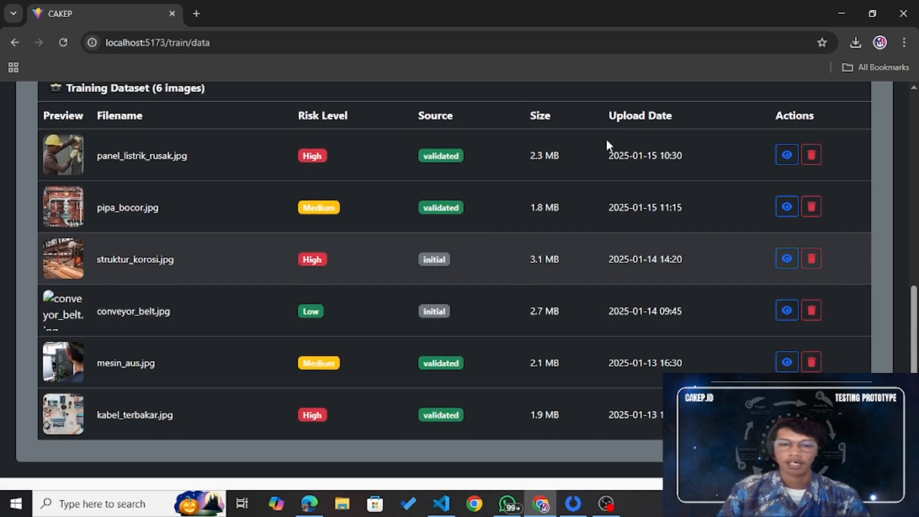
{"action": "scroll", "coordinate": [809, 311], "scroll_direction": "up", "scroll_amount": 3}
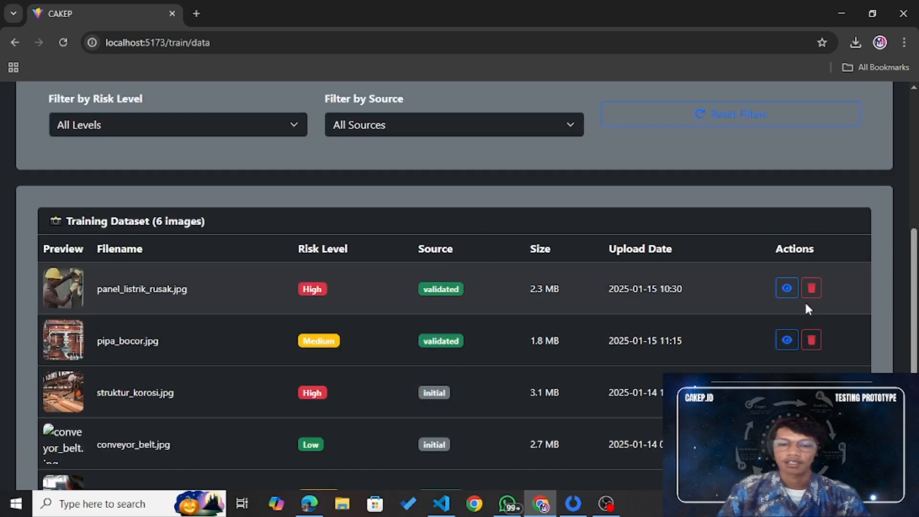
{"action": "scroll", "coordinate": [805, 301], "scroll_direction": "up", "scroll_amount": 6}
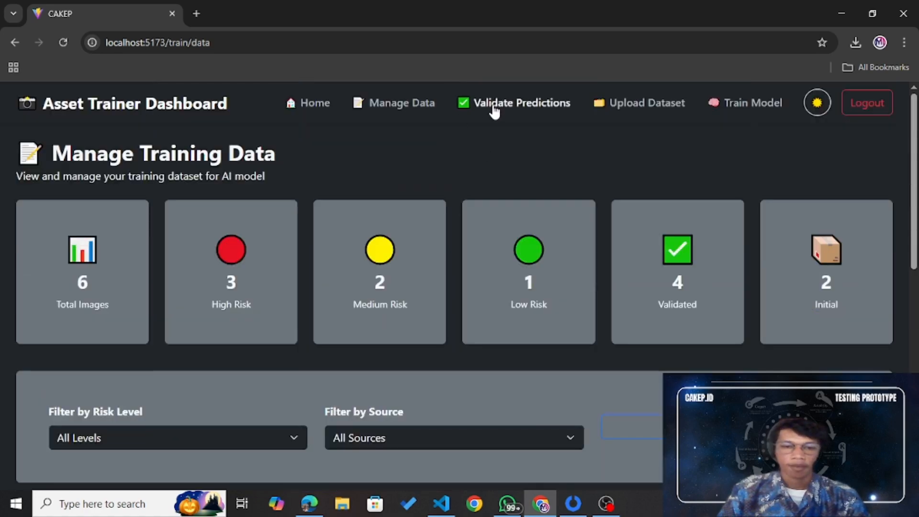
Step: Review the three pending AI predictions on Validate Predictions, then open the Dataset Manager
{"action": "left_click", "coordinate": [498, 111]}
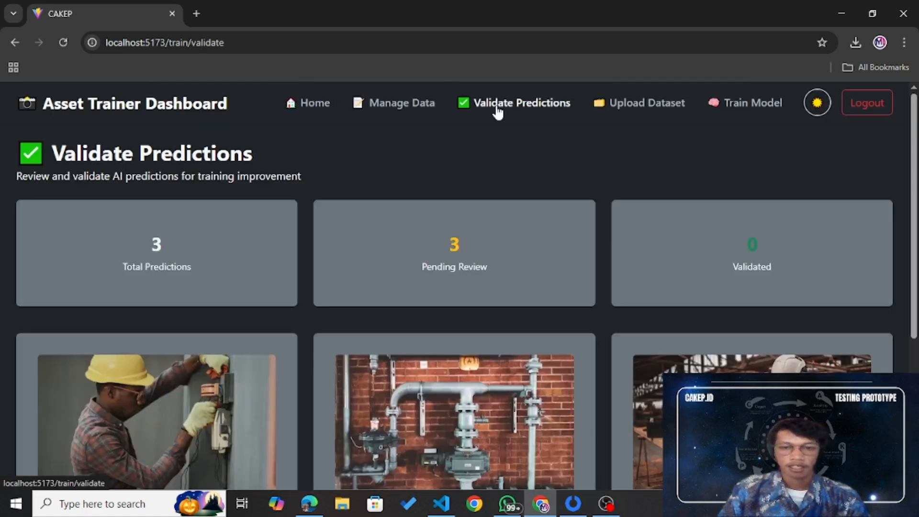
{"action": "scroll", "coordinate": [512, 220], "scroll_direction": "down", "scroll_amount": 5}
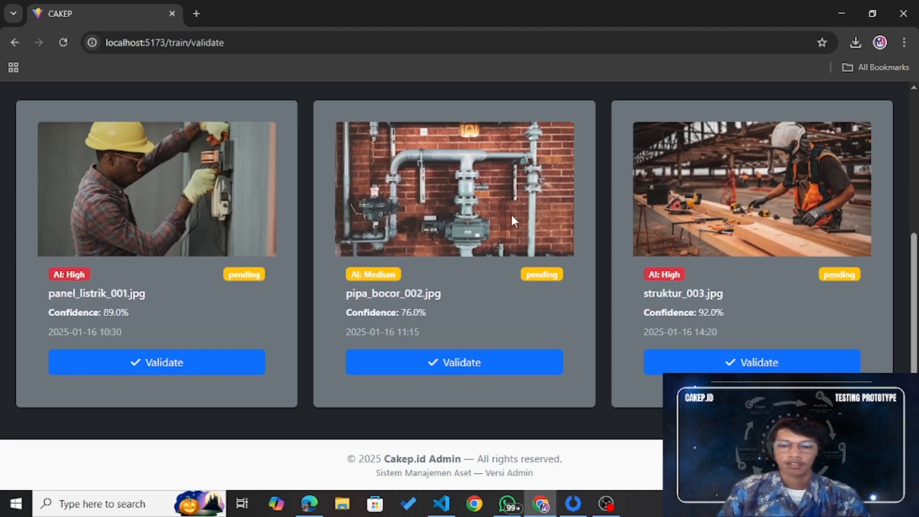
{"action": "scroll", "coordinate": [512, 219], "scroll_direction": "up", "scroll_amount": 1}
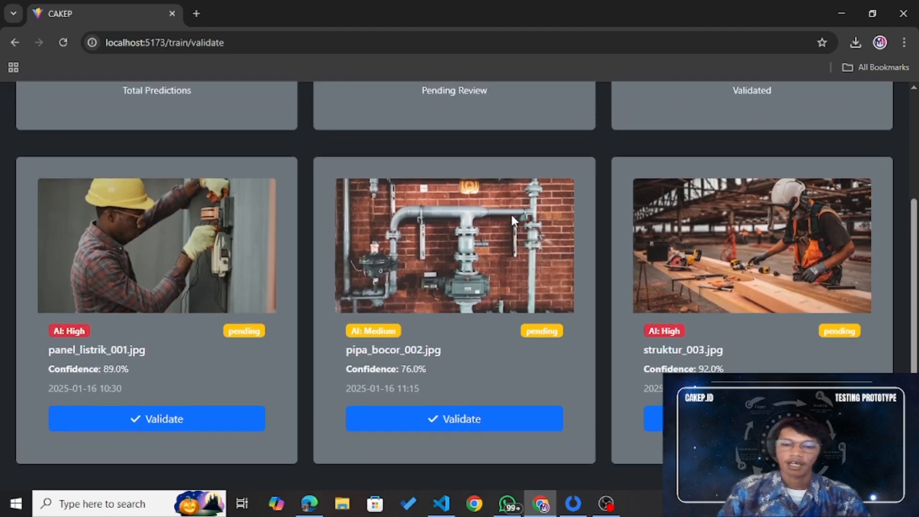
{"action": "scroll", "coordinate": [831, 292], "scroll_direction": "up", "scroll_amount": 2}
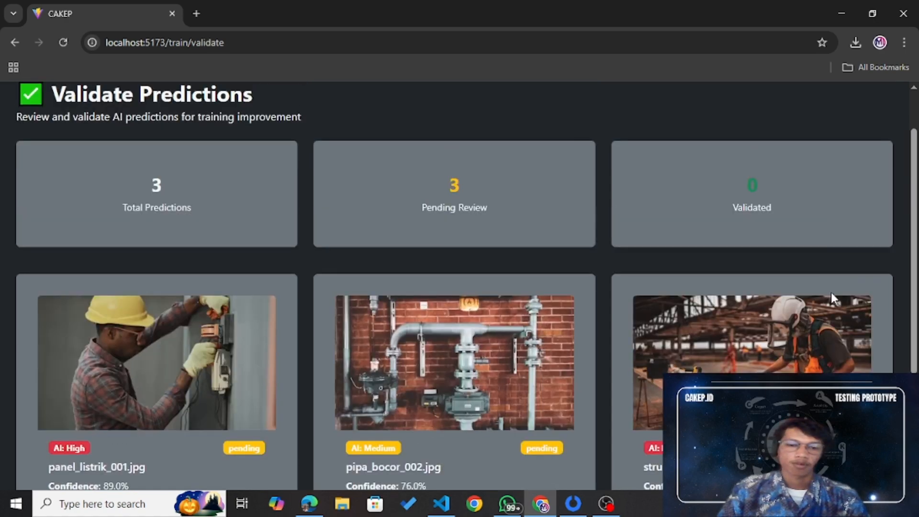
{"action": "scroll", "coordinate": [832, 292], "scroll_direction": "down", "scroll_amount": 1}
{"action": "scroll", "coordinate": [831, 297], "scroll_direction": "down", "scroll_amount": 2}
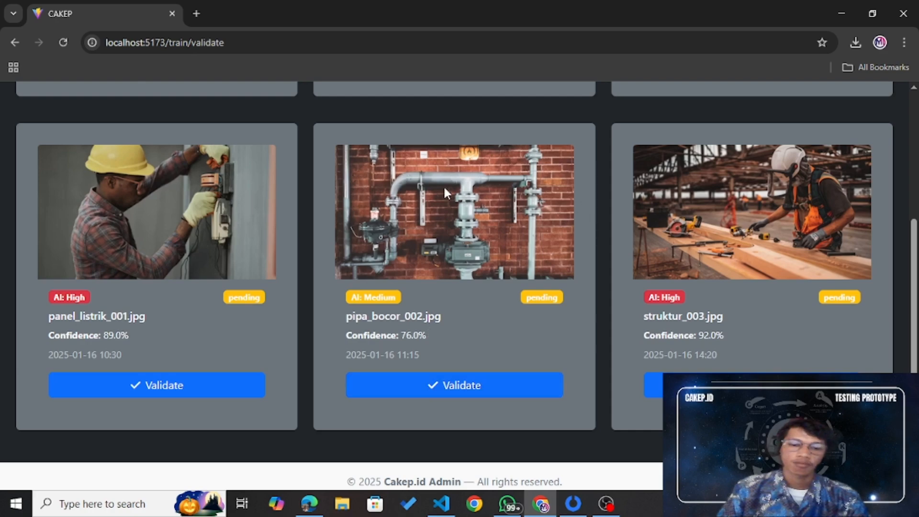
{"action": "scroll", "coordinate": [808, 368], "scroll_direction": "up", "scroll_amount": 4}
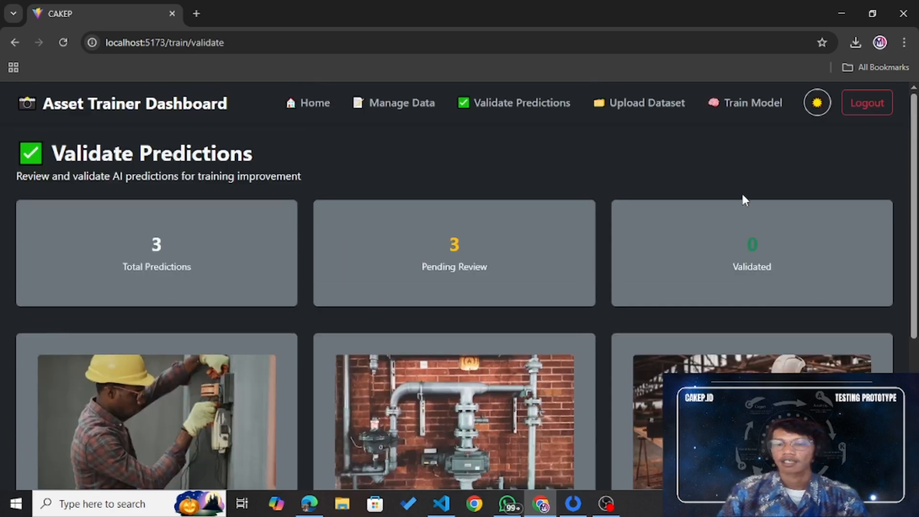
{"action": "left_click", "coordinate": [665, 105]}
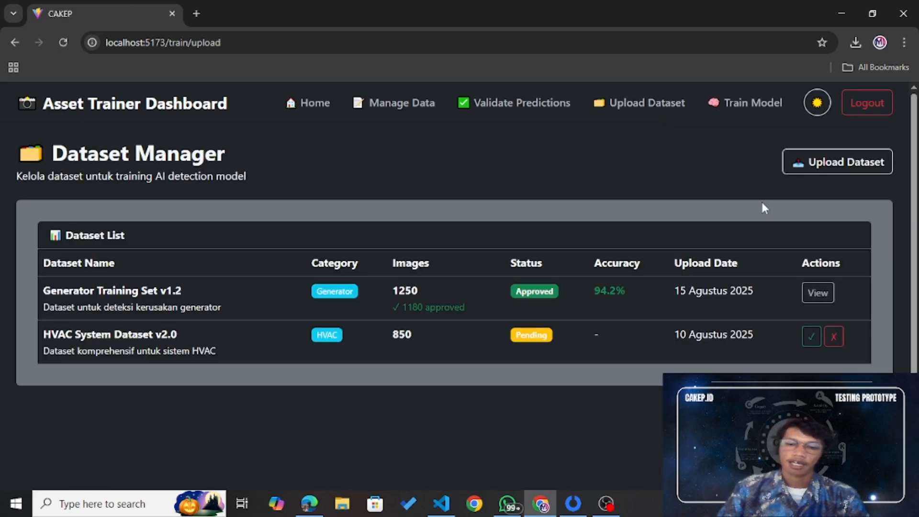
Step: Highlight the HVAC and Generator datasets' upload dates, then open the Upload New Dataset form
{"action": "left_click_drag", "start_coordinate": [675, 335], "coordinate": [754, 336]}
{"action": "left_click_drag", "start_coordinate": [674, 290], "coordinate": [748, 290]}
{"action": "left_click", "coordinate": [706, 347]}
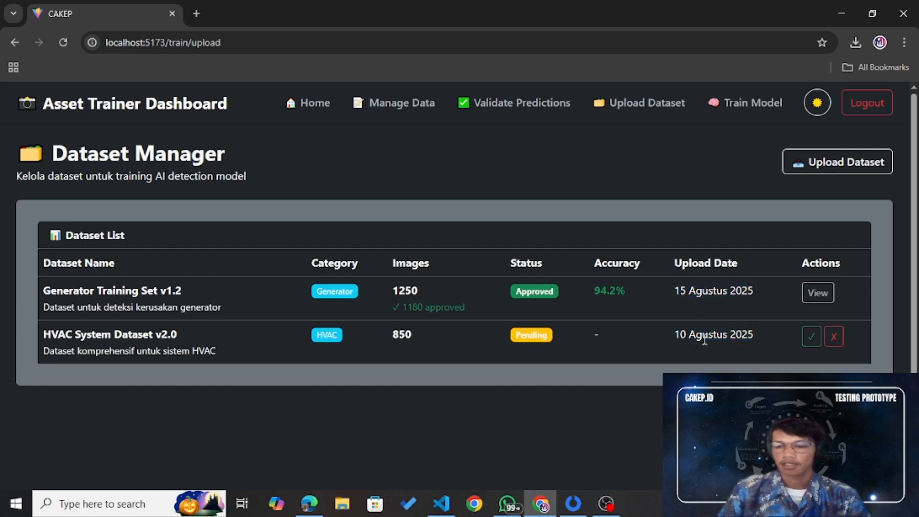
{"action": "left_click", "coordinate": [810, 164]}
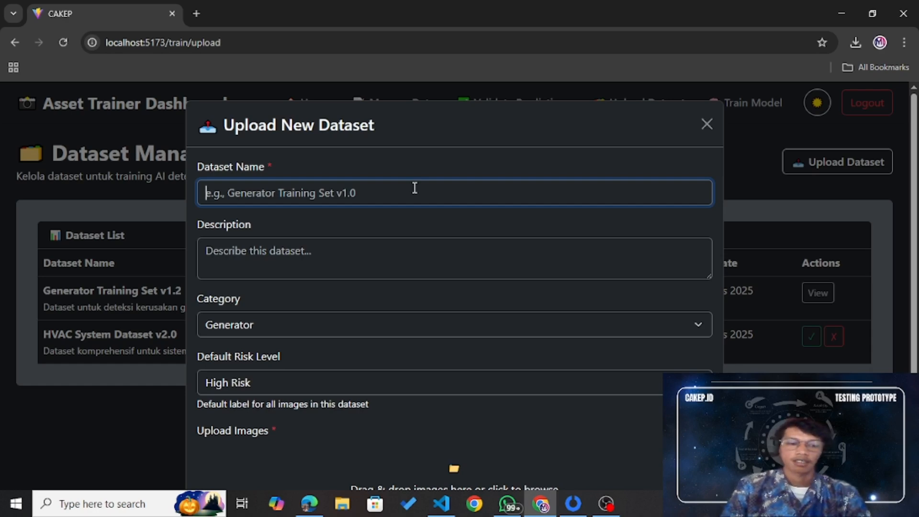
Step: Enter the dataset name 'high risk 19 oktober 2025', correcting the year to 2025
{"action": "type", "text": "high"}
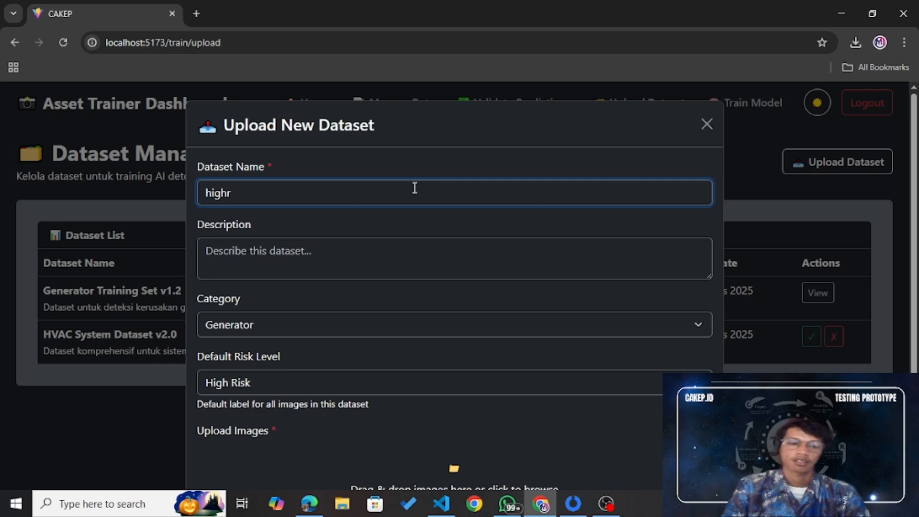
{"action": "type", "text": " risk "}
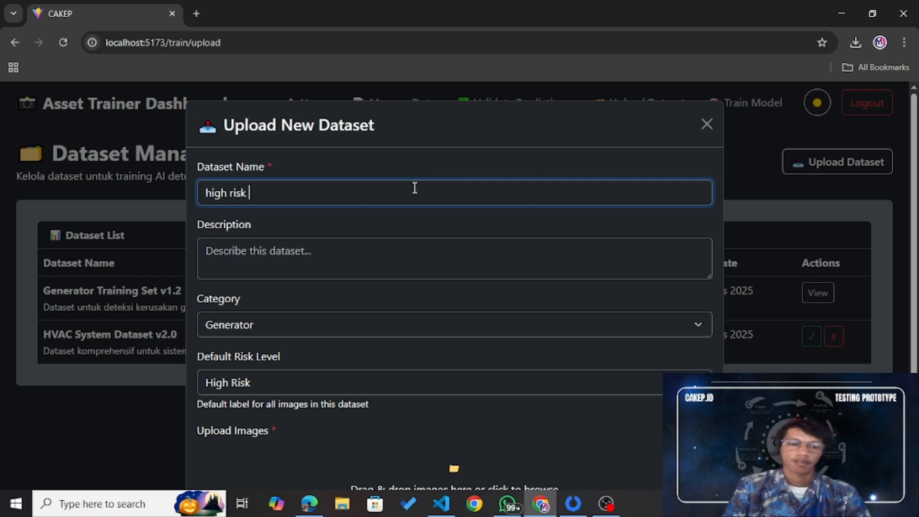
{"action": "type", "text": "202"}
{"action": "key", "text": "BackSpace"}
{"action": "key", "text": "BackSpace"}
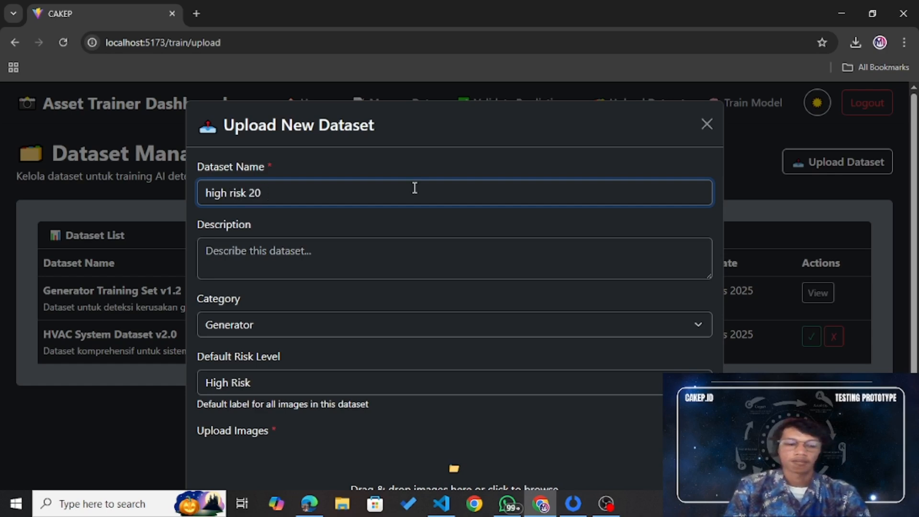
{"action": "key", "text": "BackSpace"}
{"action": "type", "text": "10"}
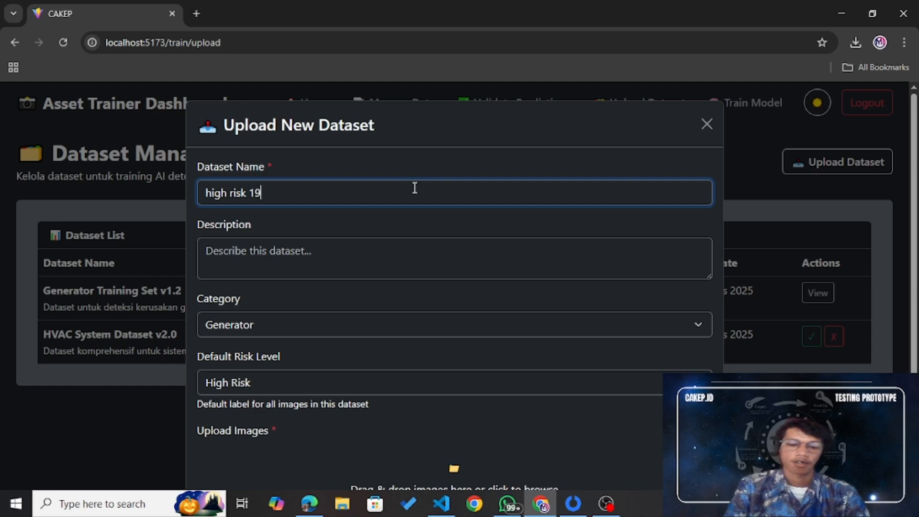
{"action": "type", "text": " oktober 202"}
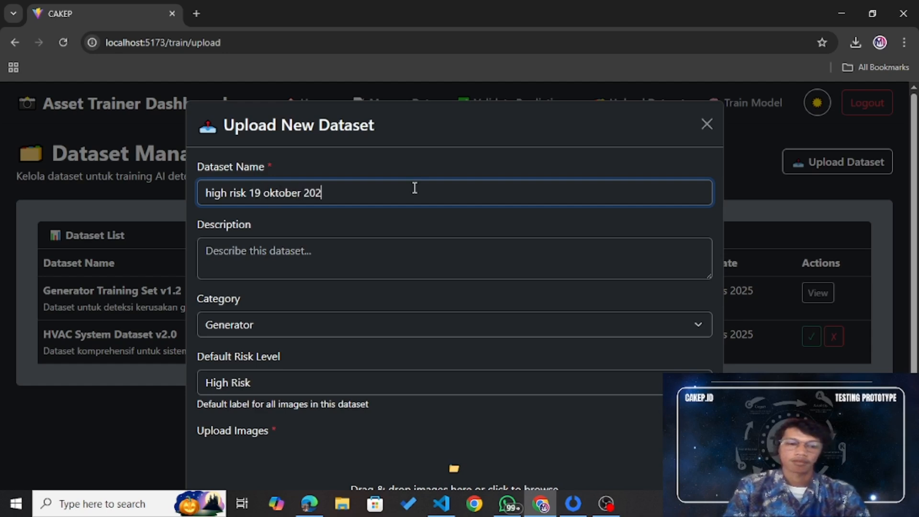
{"action": "type", "text": "4"}
{"action": "key", "text": "BackSpace"}
{"action": "type", "text": "5"}
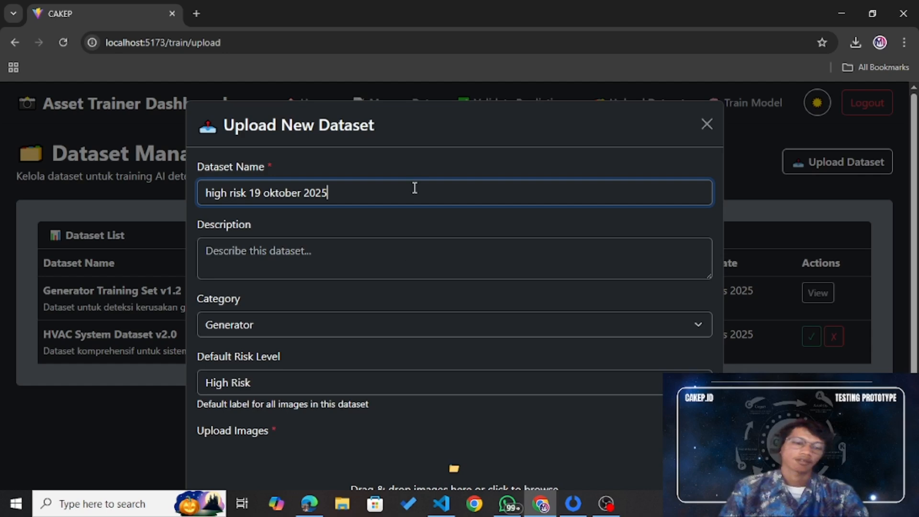
Step: Write the description 'ini dataset unutk high risk'
{"action": "left_click", "coordinate": [403, 257]}
{"action": "type", "text": "ini d"}
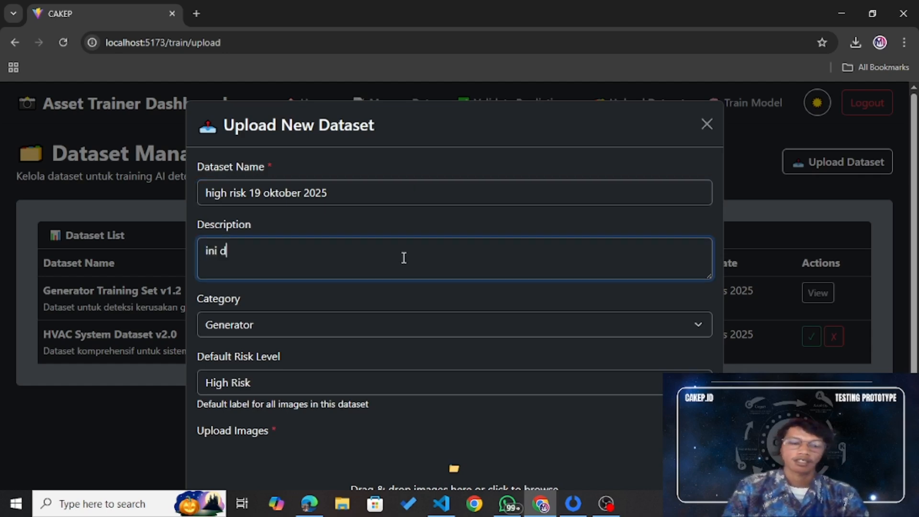
{"action": "type", "text": "ataset unutk higt"}
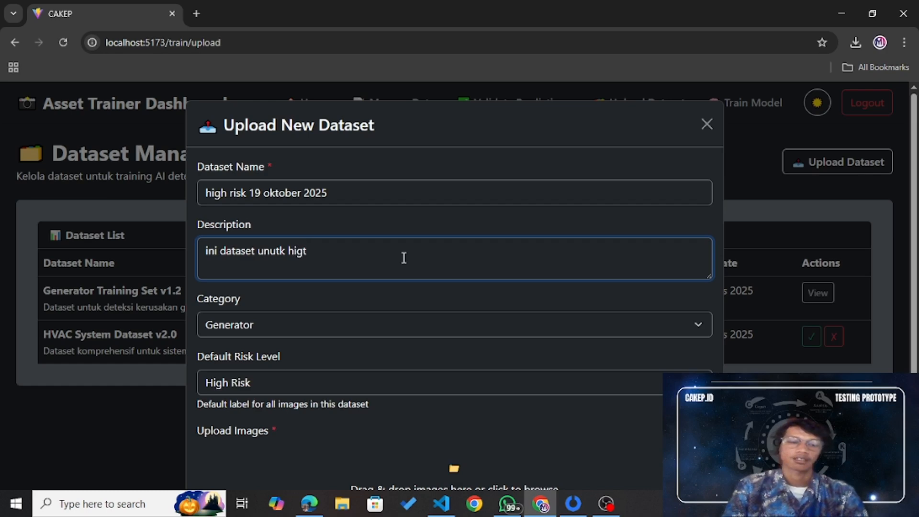
{"action": "key", "text": "BackSpace"}
{"action": "type", "text": "h risk"}
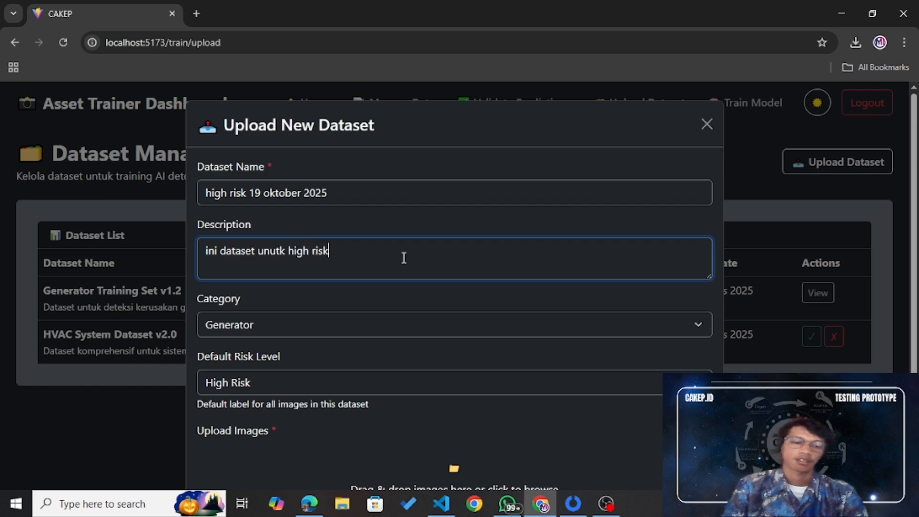
Step: Set the dataset category to Pompa Air
{"action": "left_click", "coordinate": [422, 324]}
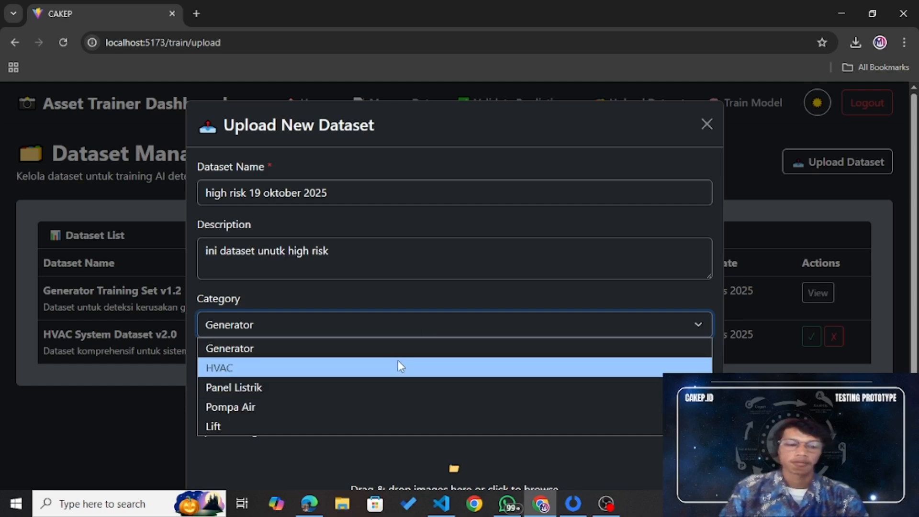
{"action": "left_click", "coordinate": [376, 406]}
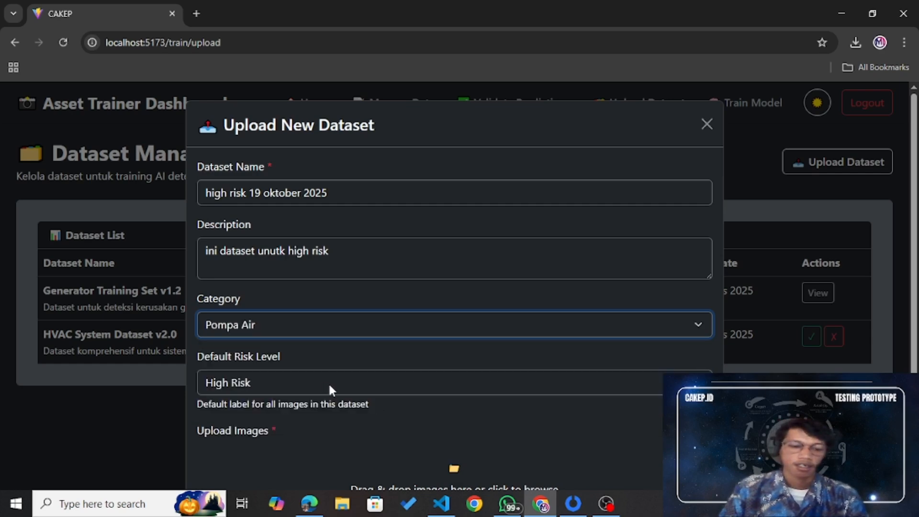
{"action": "scroll", "coordinate": [506, 374], "scroll_direction": "down", "scroll_amount": 3}
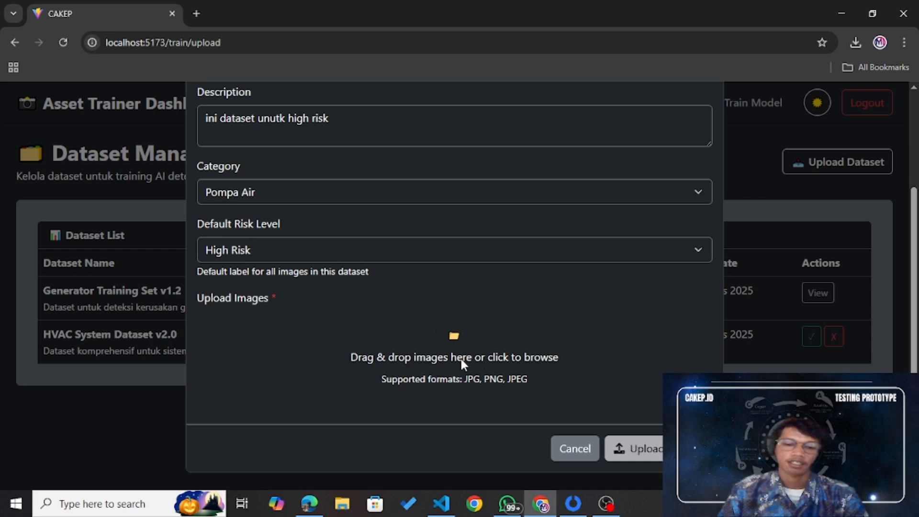
Step: Add the pump image coba1.png to the dataset and upload it
{"action": "left_click", "coordinate": [431, 357]}
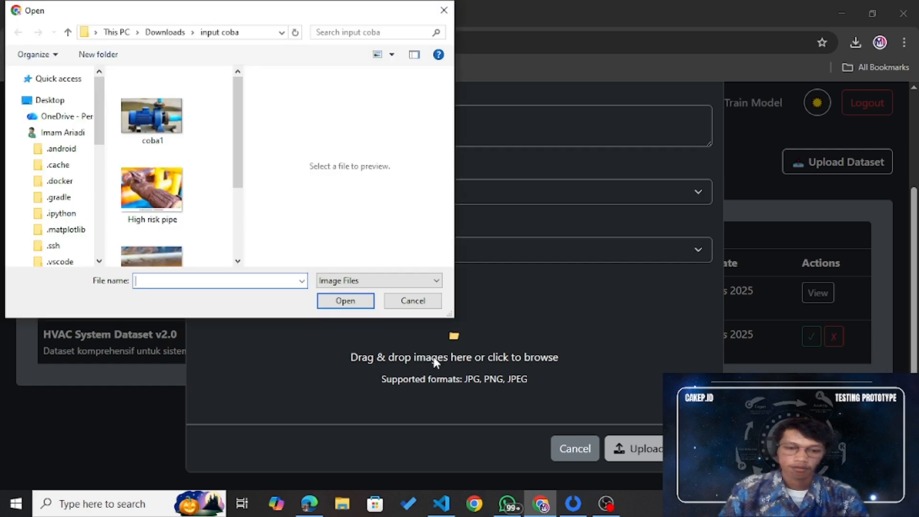
{"action": "left_click", "coordinate": [151, 112]}
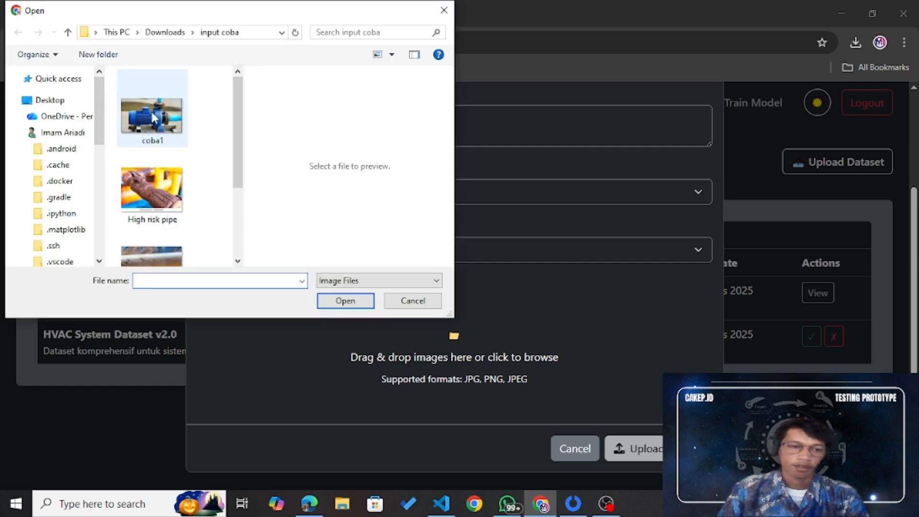
{"action": "left_click", "coordinate": [352, 305]}
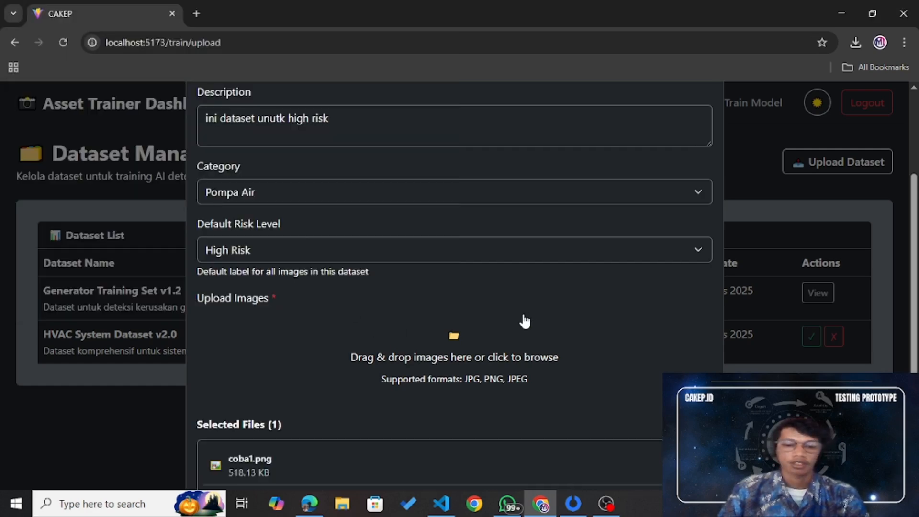
{"action": "scroll", "coordinate": [527, 321], "scroll_direction": "down", "scroll_amount": 2}
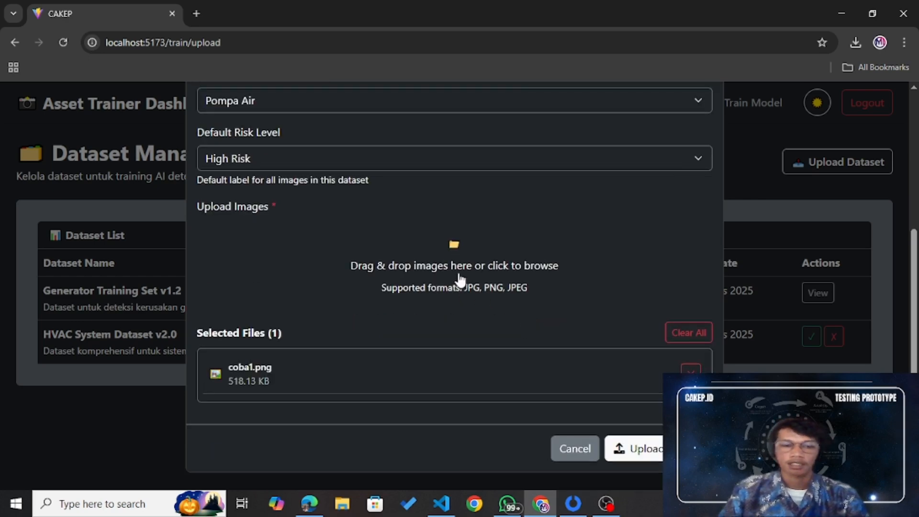
{"action": "left_click", "coordinate": [640, 449]}
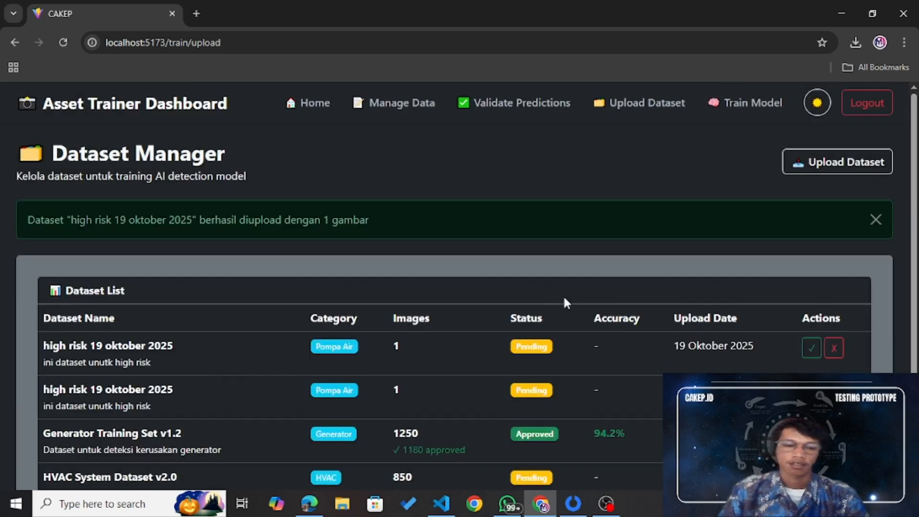
Step: Scroll the Dataset Manager list to find the new Pending 'high risk 19 oktober 2025' rows
{"action": "scroll", "coordinate": [563, 297], "scroll_direction": "down", "scroll_amount": 1}
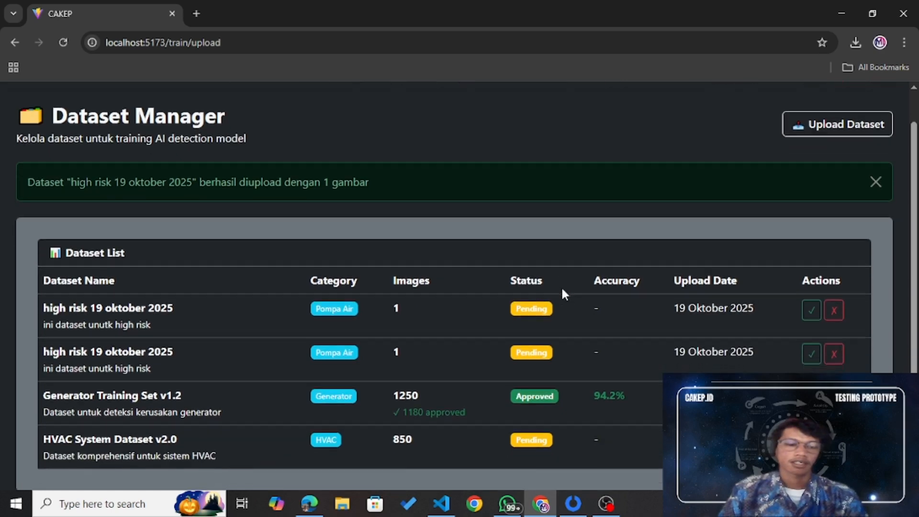
{"action": "scroll", "coordinate": [563, 290], "scroll_direction": "down", "scroll_amount": 1}
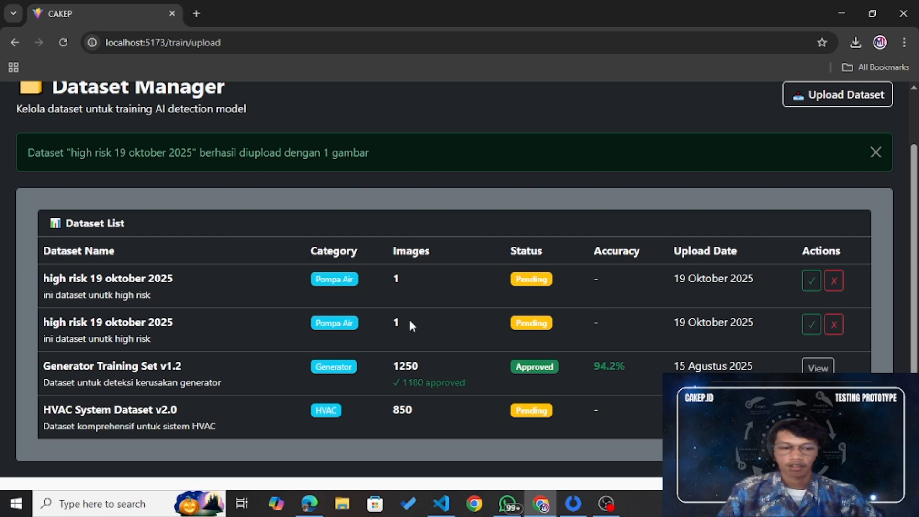
Step: Reject the 'high risk 19 oktober 2025' dataset and approve HVAC System Dataset v2.0, dismissing each alert
{"action": "left_click", "coordinate": [833, 283]}
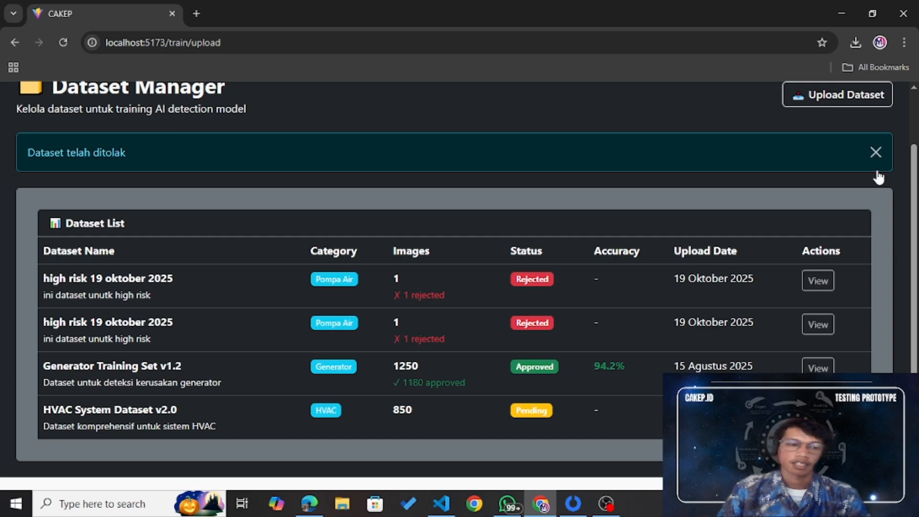
{"action": "left_click", "coordinate": [876, 153]}
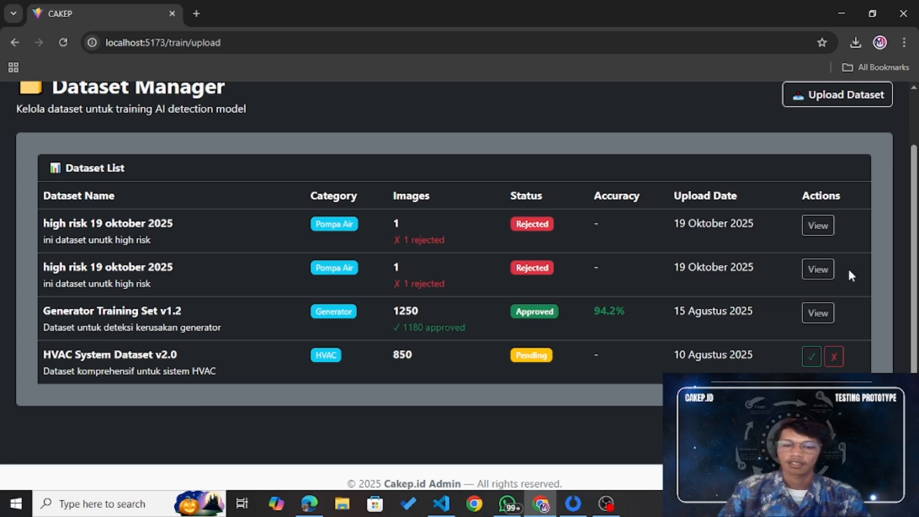
{"action": "left_click", "coordinate": [809, 363]}
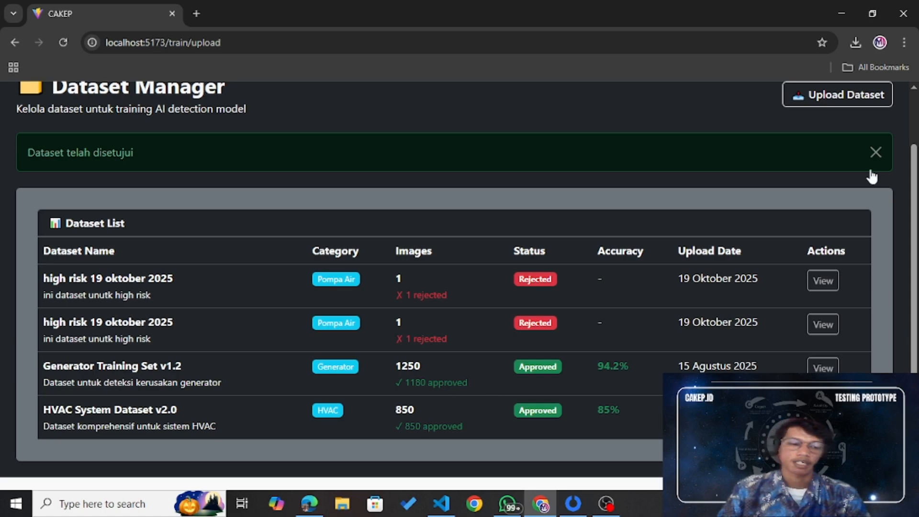
{"action": "left_click", "coordinate": [877, 152]}
{"action": "scroll", "coordinate": [852, 168], "scroll_direction": "up", "scroll_amount": 2}
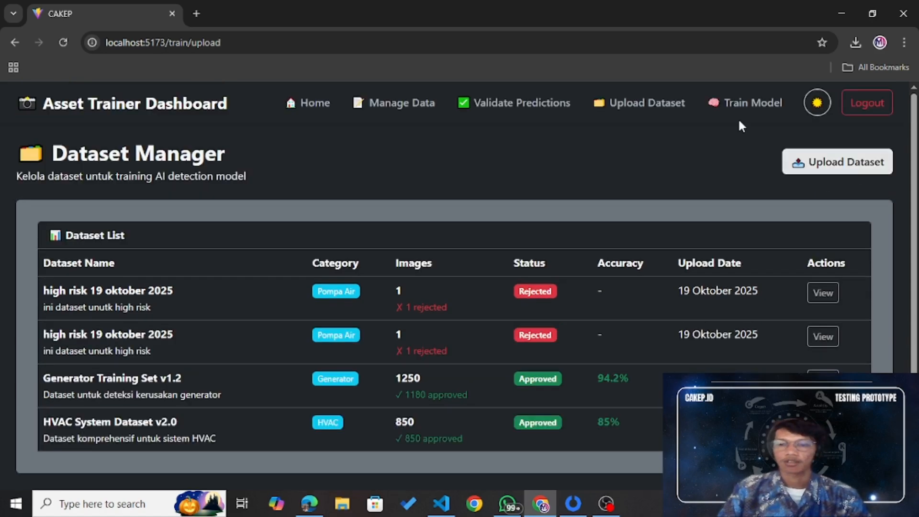
Step: Go to Train Model to view training stats: 156 training data, 45 models, 89.2% best accuracy
{"action": "left_click", "coordinate": [752, 106]}
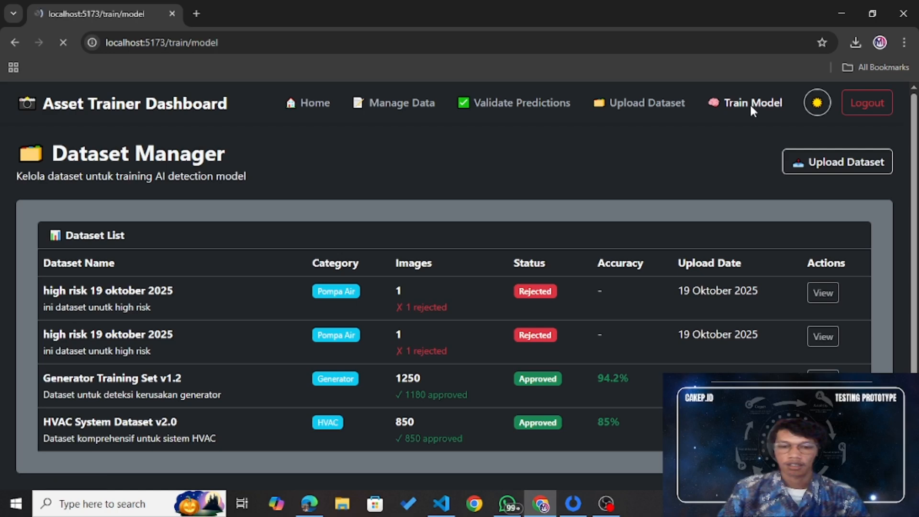
{"action": "scroll", "coordinate": [729, 270], "scroll_direction": "down", "scroll_amount": 1}
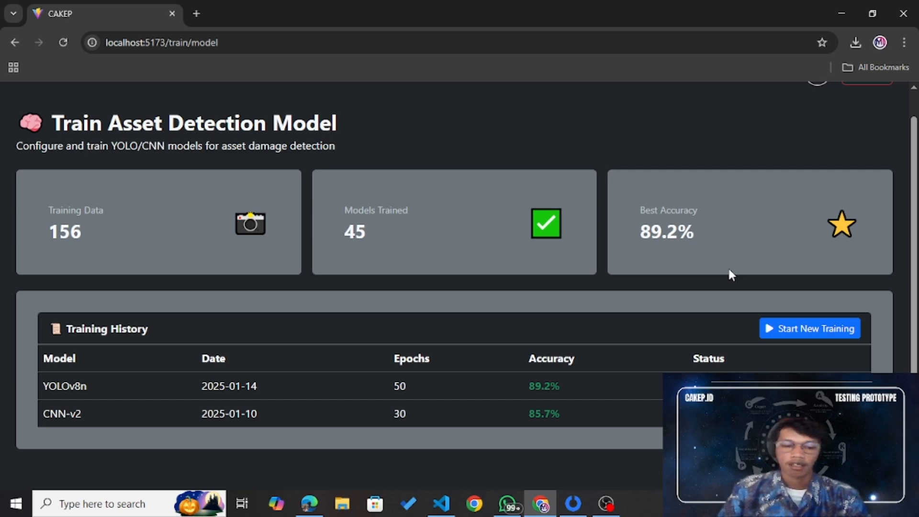
Step: Open Start New Training and set the model type to YOLOv8 (Recommended) after trying Custom CNN
{"action": "left_click", "coordinate": [793, 329]}
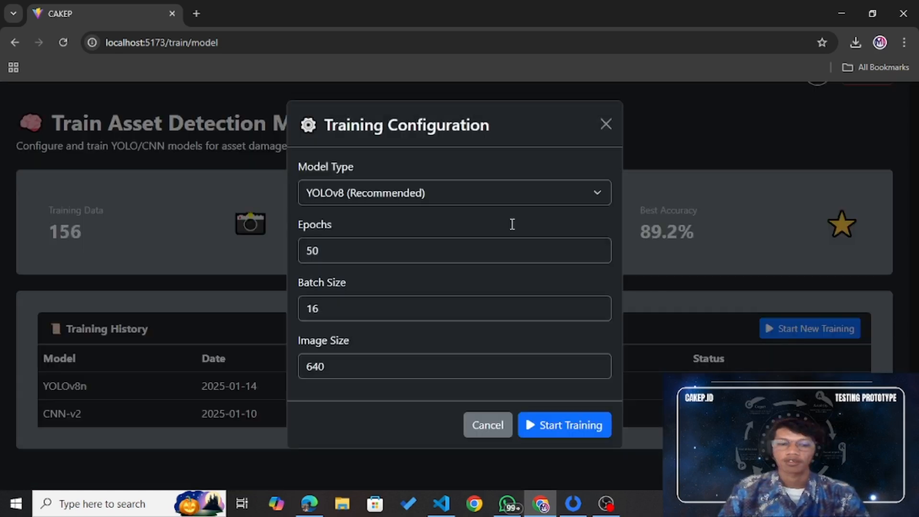
{"action": "left_click", "coordinate": [466, 190]}
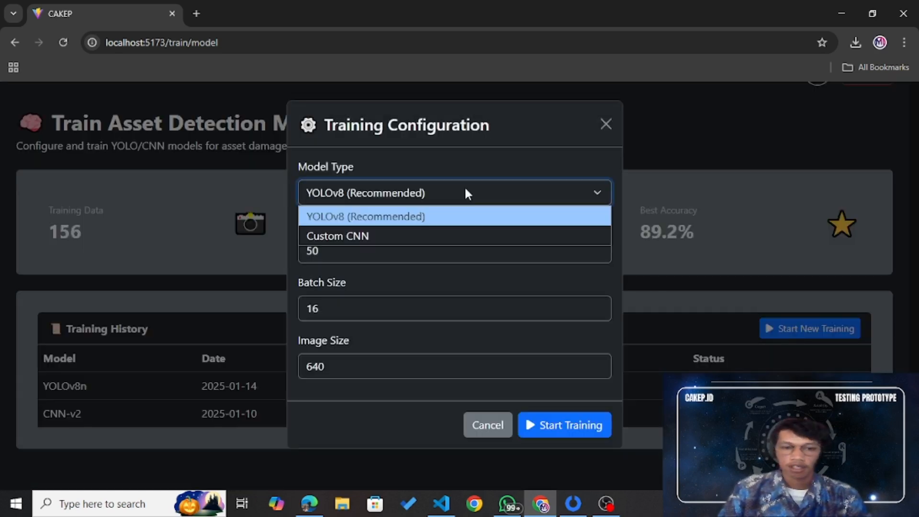
{"action": "left_click", "coordinate": [465, 190]}
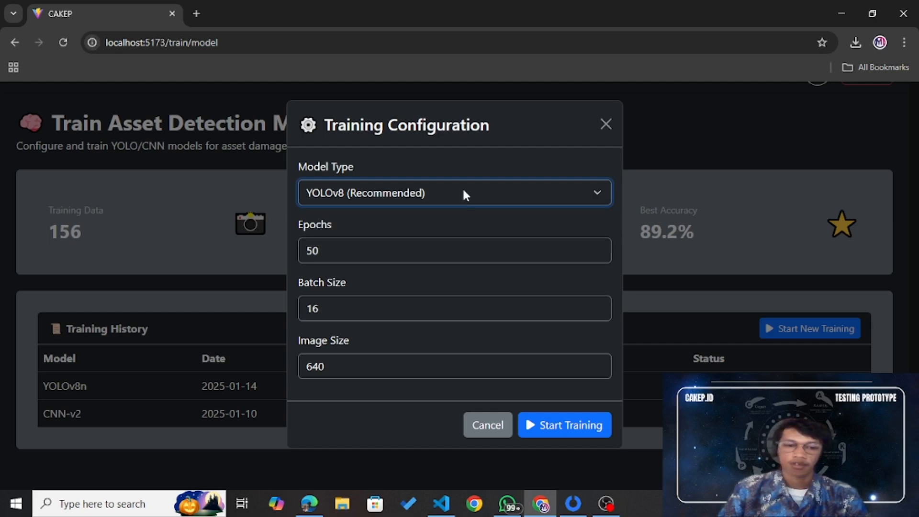
{"action": "left_click", "coordinate": [463, 189]}
{"action": "left_click", "coordinate": [444, 233]}
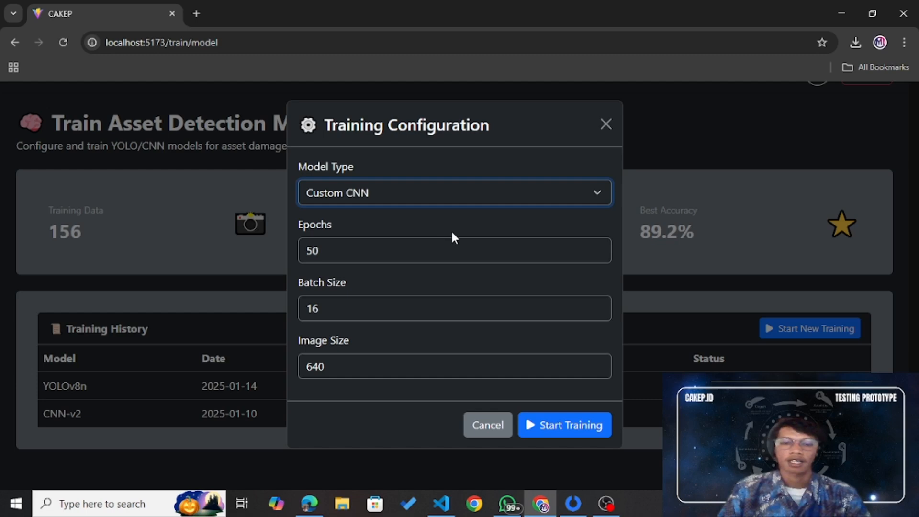
{"action": "left_click", "coordinate": [479, 192]}
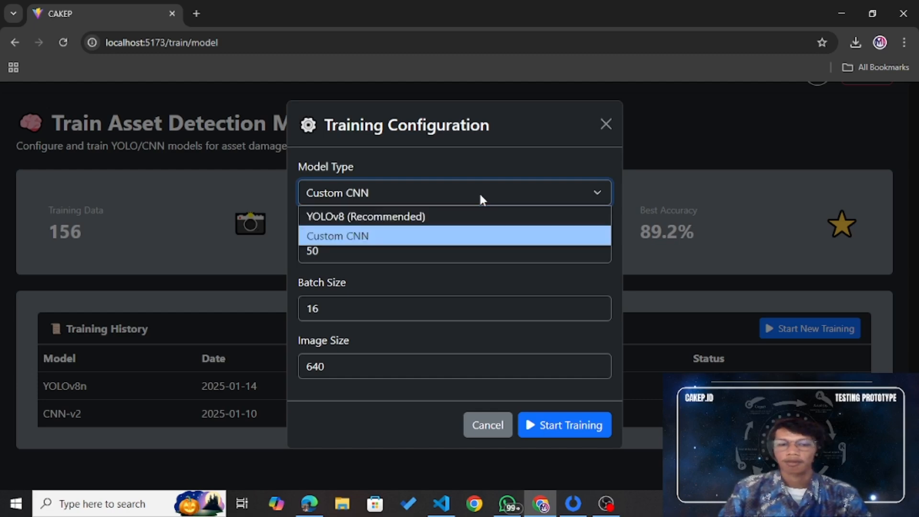
{"action": "left_click", "coordinate": [471, 217]}
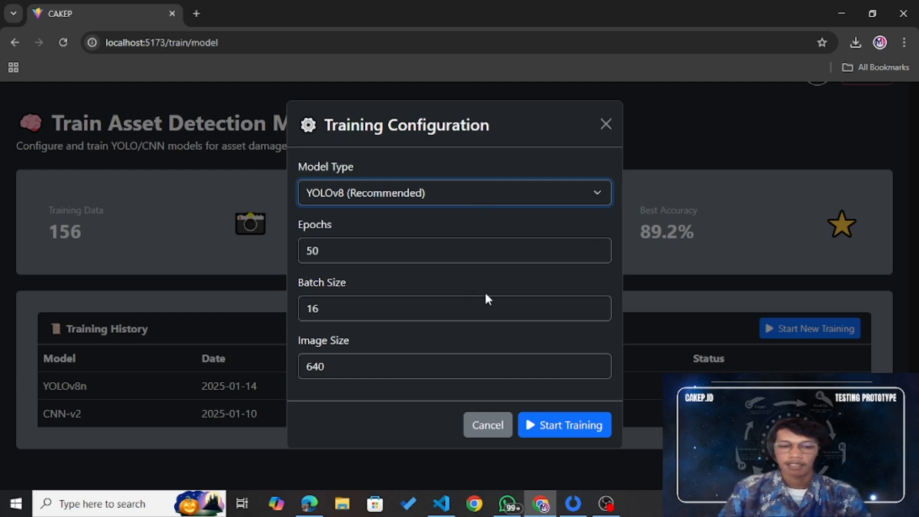
Step: Launch the 50-epoch YOLOv8 training and watch it reach epoch 4/50
{"action": "left_click", "coordinate": [572, 428]}
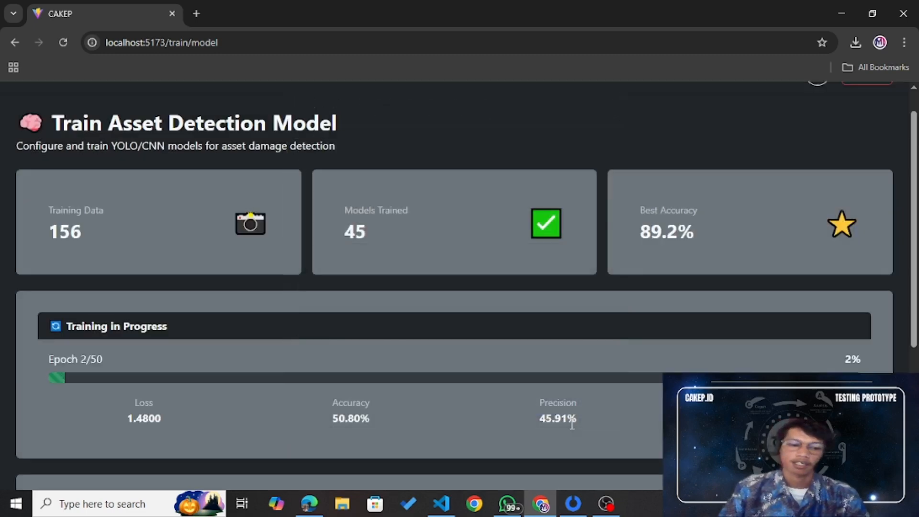
{"action": "scroll", "coordinate": [573, 425], "scroll_direction": "down", "scroll_amount": 2}
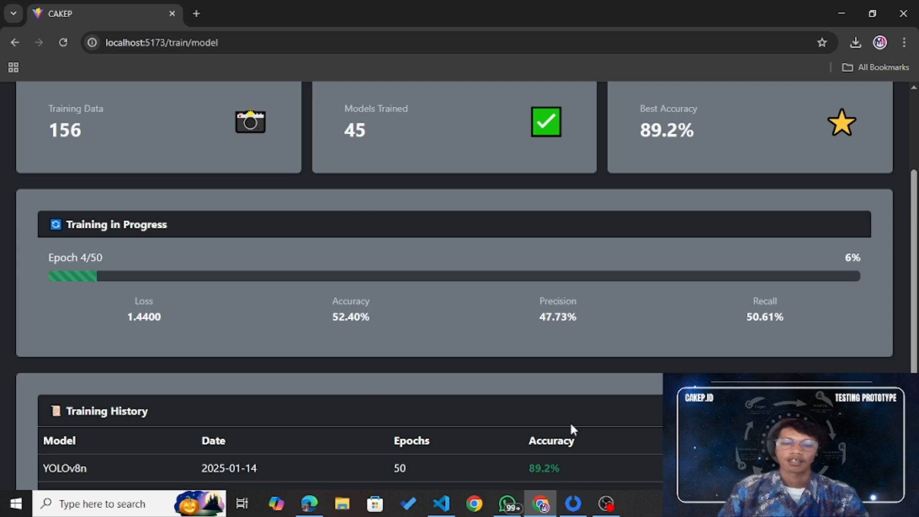
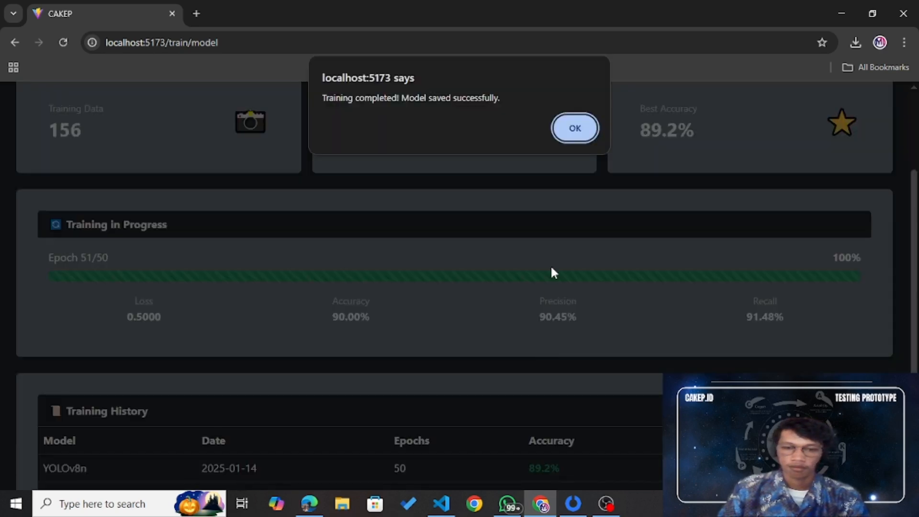
Step: Dismiss the 'Training completed!' alert and check the stats: 156 images, 45 models, 89.2% accuracy
{"action": "left_click", "coordinate": [577, 129]}
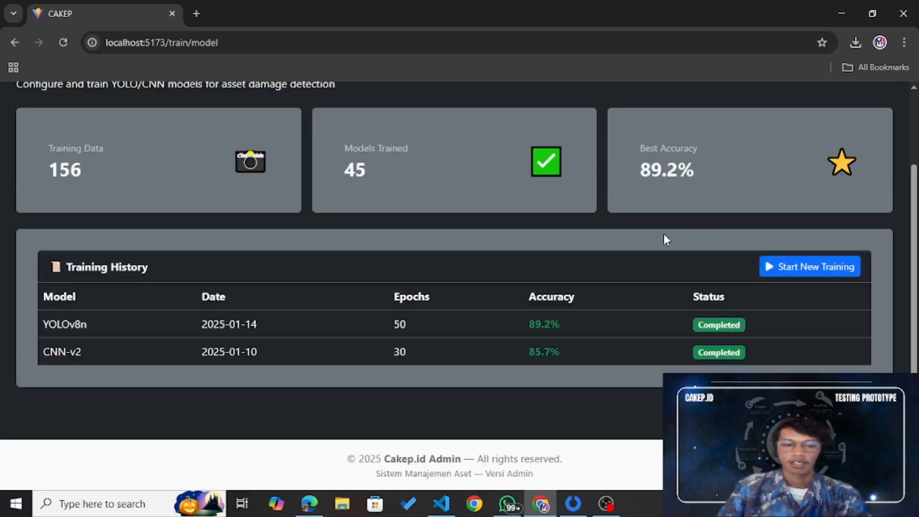
{"action": "scroll", "coordinate": [663, 235], "scroll_direction": "up", "scroll_amount": 2}
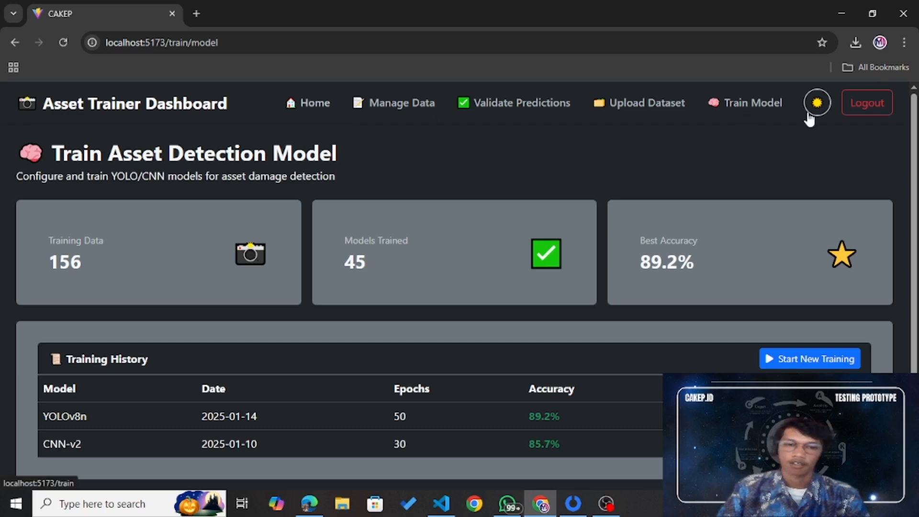
Step: Return to the main training dashboard and reload it
{"action": "left_click", "coordinate": [152, 109]}
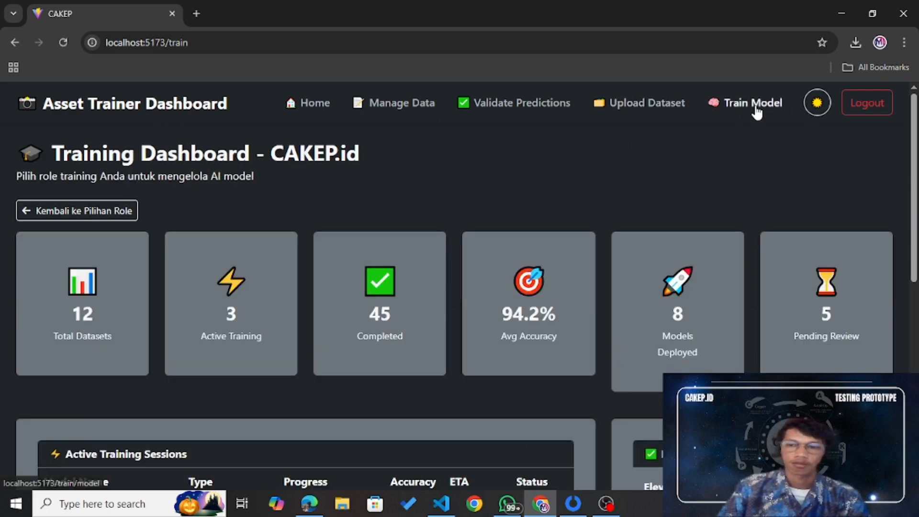
{"action": "left_click", "coordinate": [35, 103]}
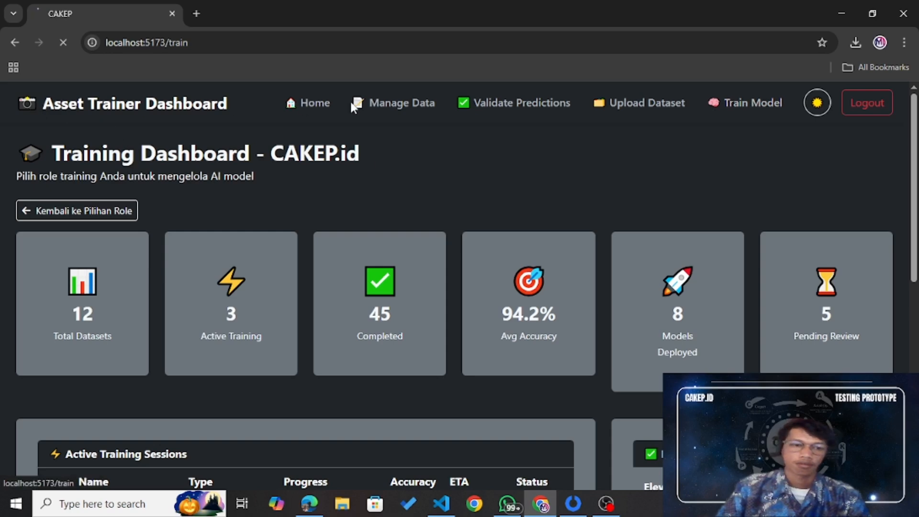
{"action": "left_click", "coordinate": [322, 102]}
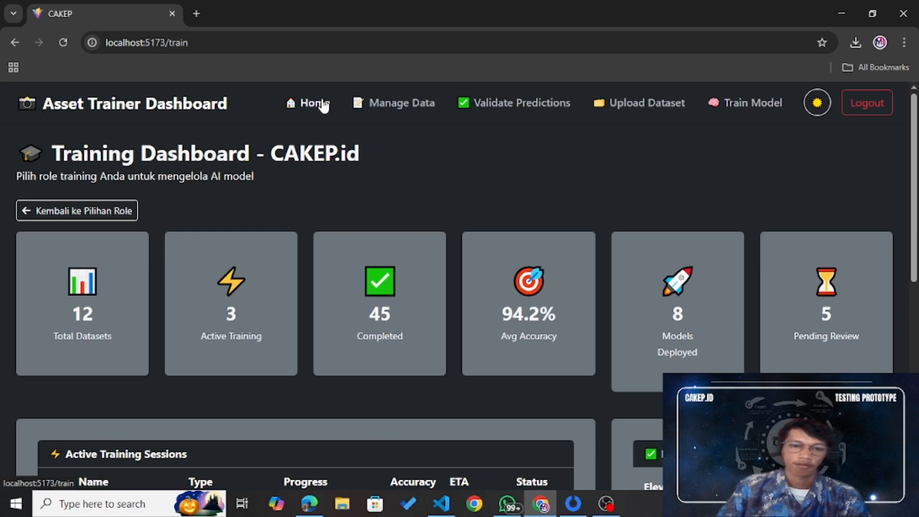
{"action": "scroll", "coordinate": [439, 221], "scroll_direction": "down", "scroll_amount": 1}
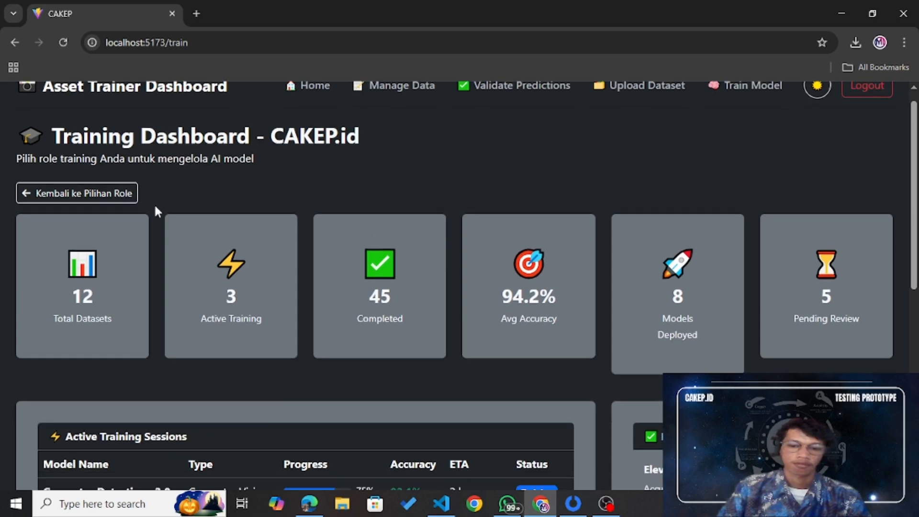
Step: Go back to role selection and enter as Trainer NLP: 247 FAQs, 89.5% accuracy, 1,523 query logs
{"action": "left_click", "coordinate": [114, 196]}
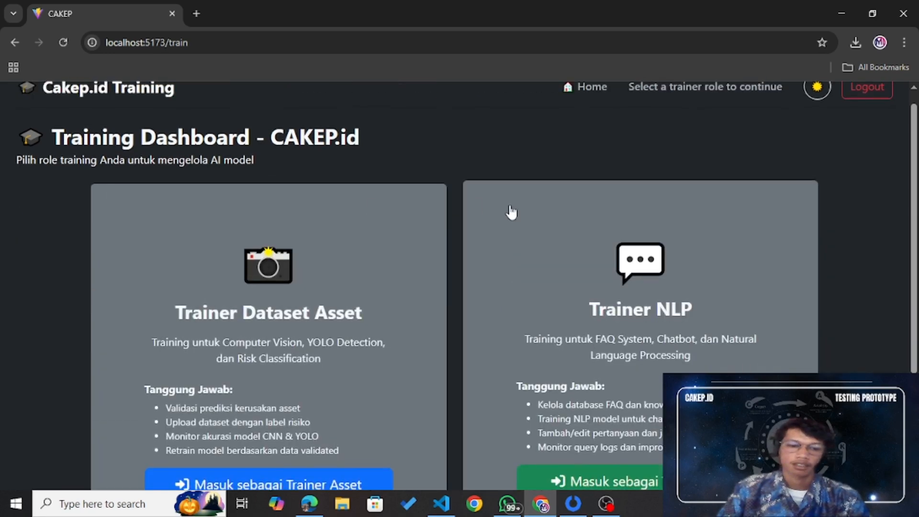
{"action": "scroll", "coordinate": [511, 212], "scroll_direction": "down", "scroll_amount": 2}
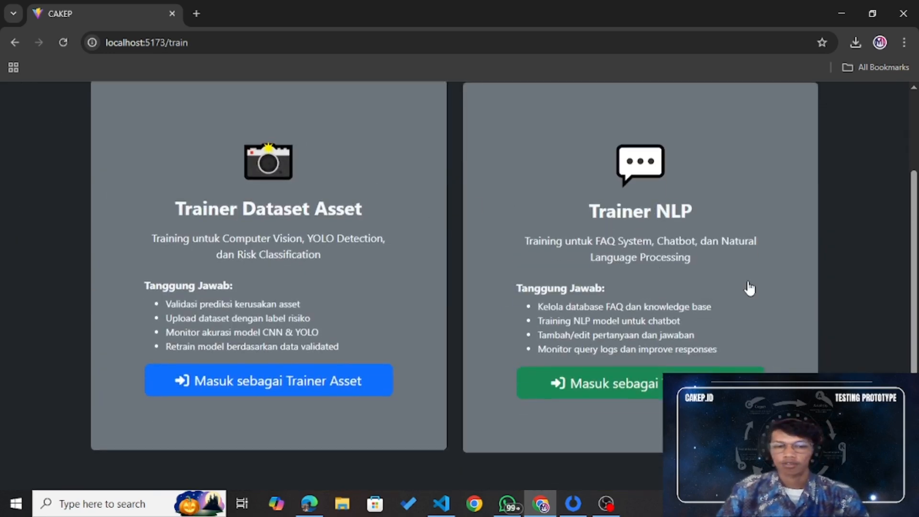
{"action": "left_click", "coordinate": [680, 379]}
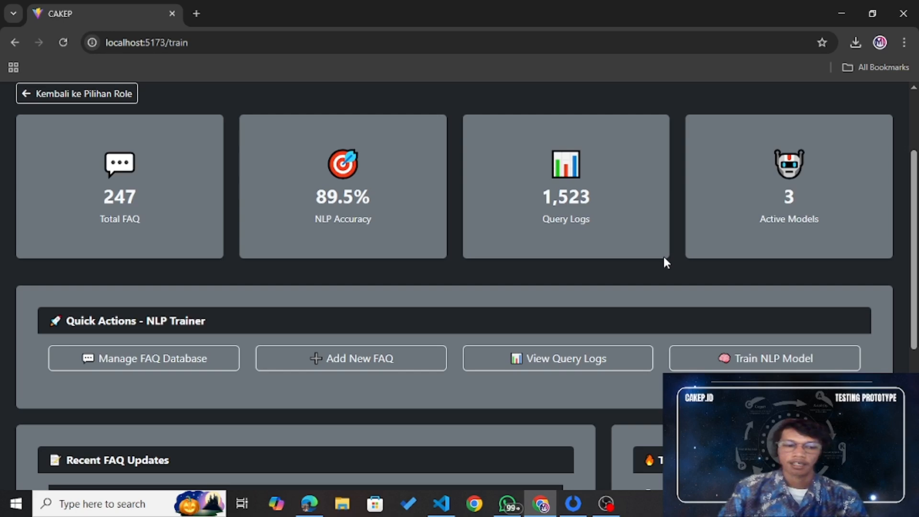
{"action": "scroll", "coordinate": [664, 258], "scroll_direction": "down", "scroll_amount": 3}
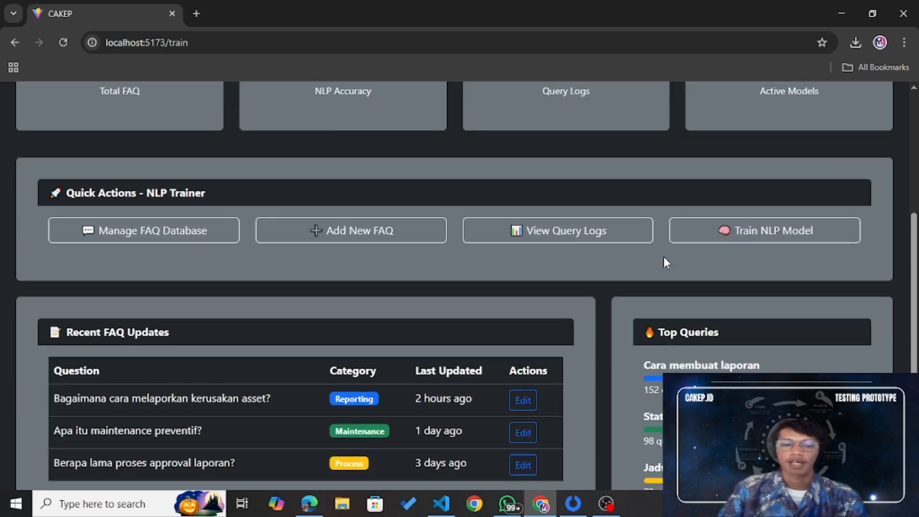
{"action": "scroll", "coordinate": [664, 257], "scroll_direction": "up", "scroll_amount": 2}
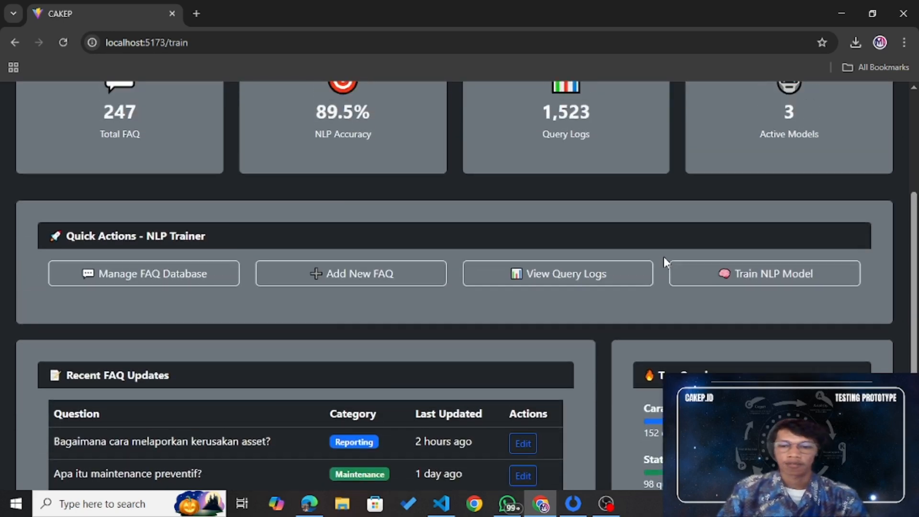
Step: Start a new FAQ and set its category to General instead of Technical
{"action": "left_click", "coordinate": [329, 306]}
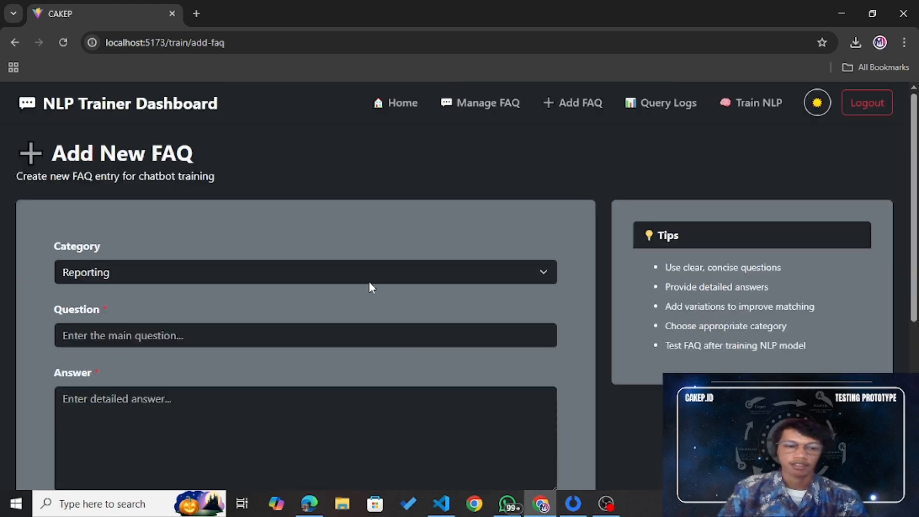
{"action": "scroll", "coordinate": [371, 285], "scroll_direction": "down", "scroll_amount": 1}
{"action": "left_click", "coordinate": [415, 233]}
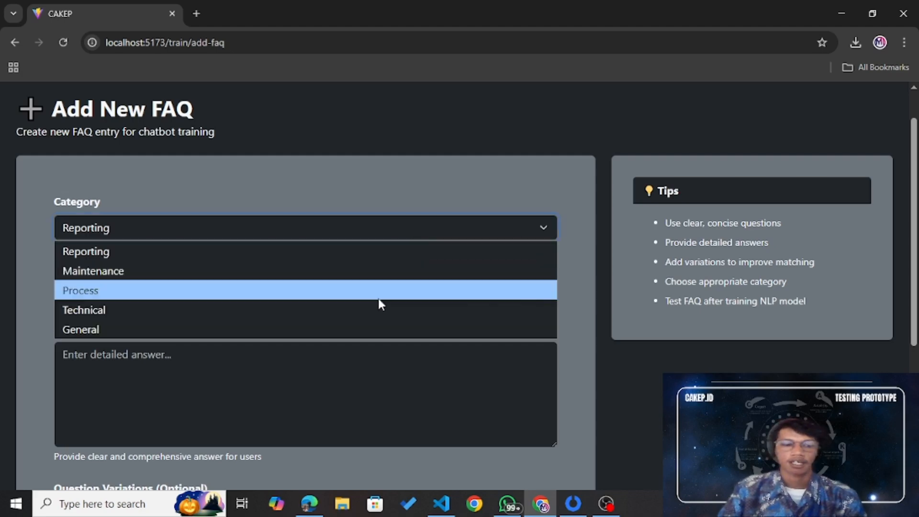
{"action": "left_click", "coordinate": [376, 310]}
{"action": "left_click", "coordinate": [390, 230]}
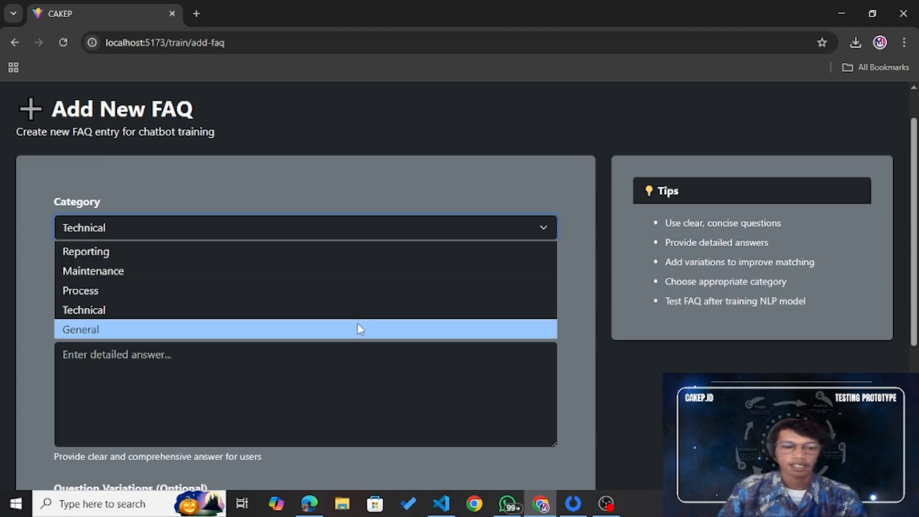
{"action": "left_click", "coordinate": [359, 330]}
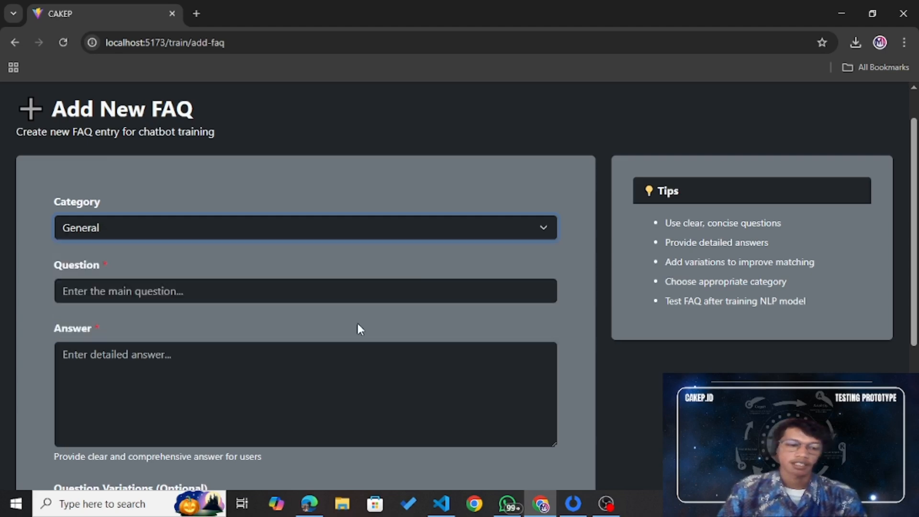
Step: Enter the question 'Untuk apa website ini di buat dan dalam program apa?'
{"action": "left_click", "coordinate": [354, 291]}
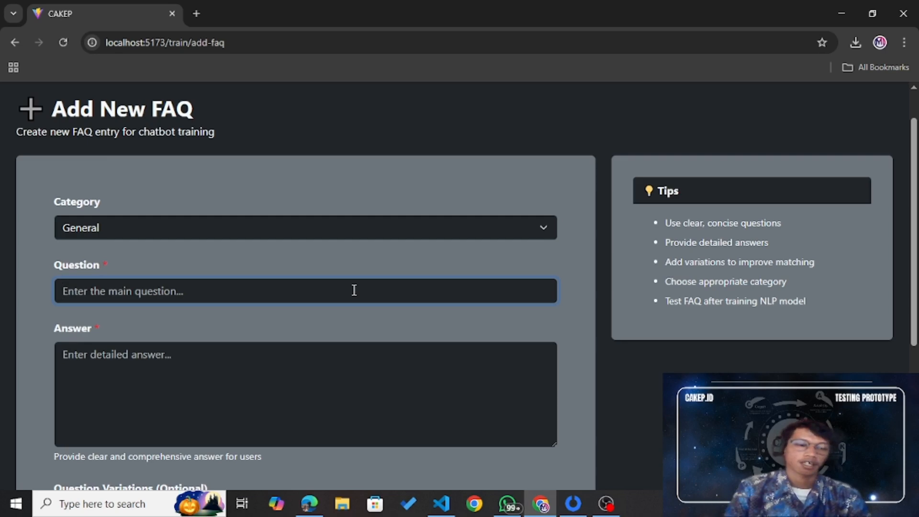
{"action": "type", "text": "Kapan"}
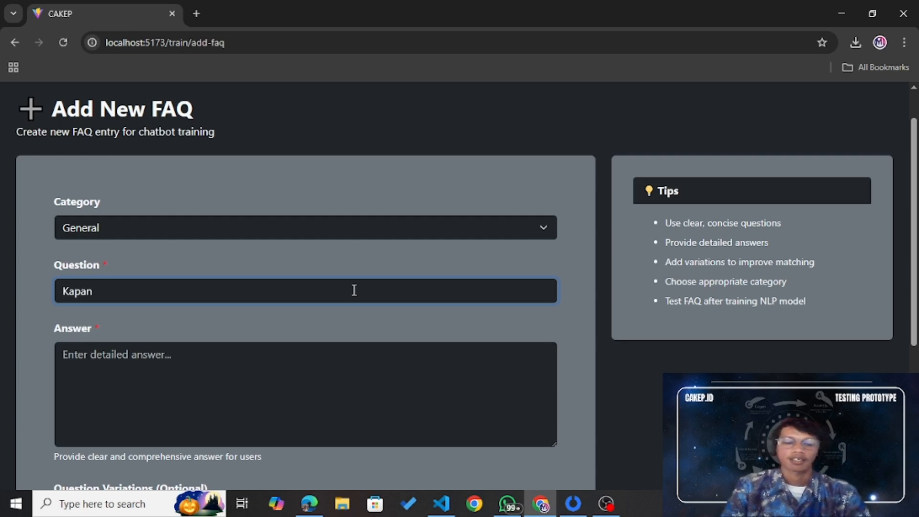
{"action": "key", "text": "ctrl+a"}
{"action": "type", "text": "U"}
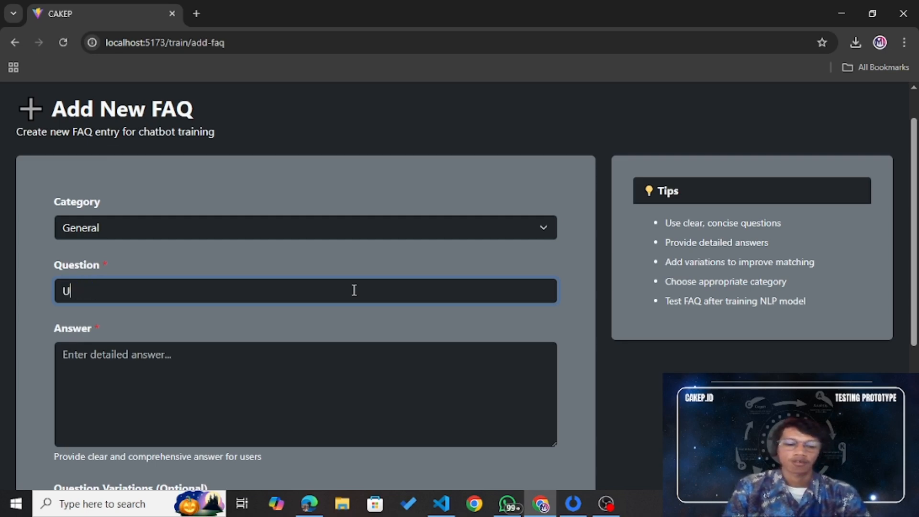
{"action": "type", "text": "ntuk apa websi"}
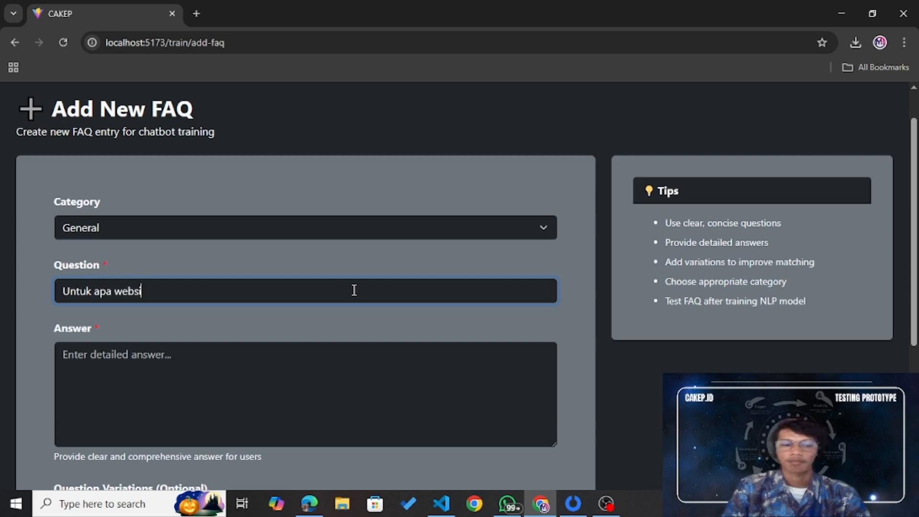
{"action": "type", "text": "te ini di buat dan"}
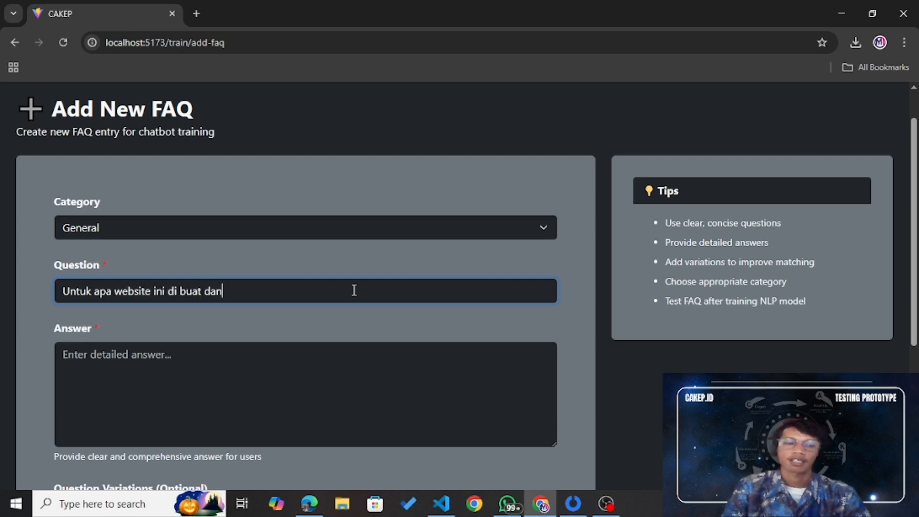
{"action": "type", "text": " dalam progr"}
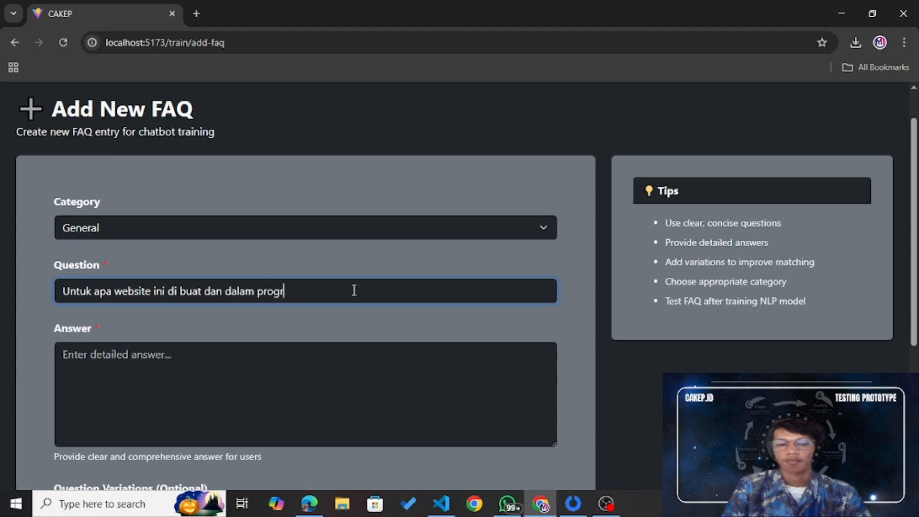
{"action": "type", "text": "am apa"}
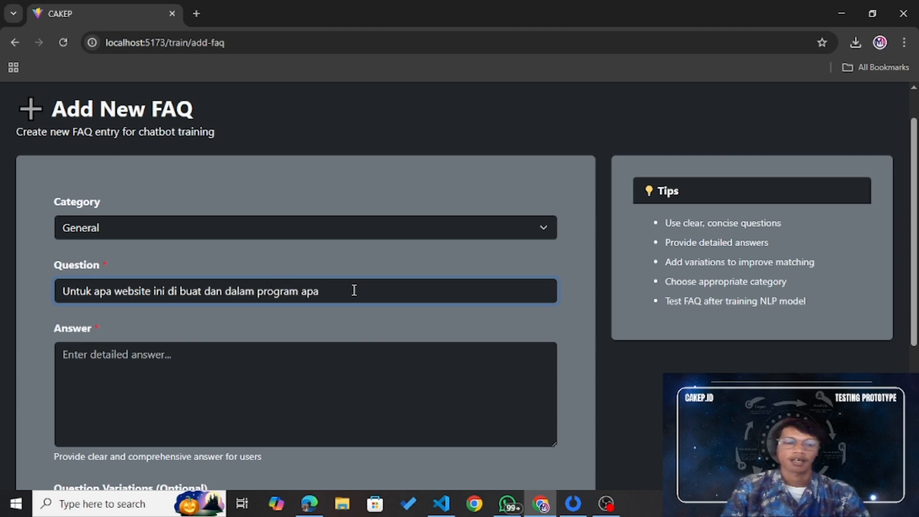
{"action": "type", "text": "?"}
Step: Write the answer about solving migas asset maintenance problems, ending 'program kreative mahasiswa 2025'
{"action": "left_click", "coordinate": [300, 377]}
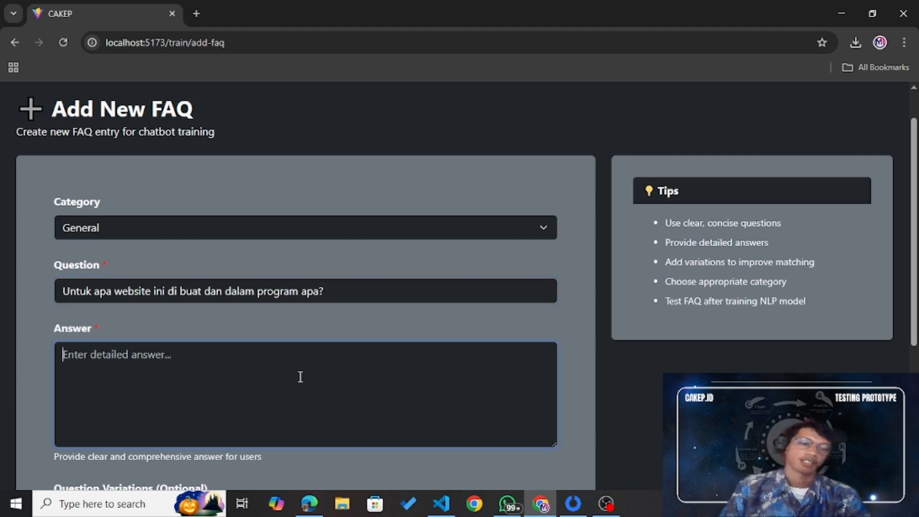
{"action": "scroll", "coordinate": [301, 377], "scroll_direction": "down", "scroll_amount": 1}
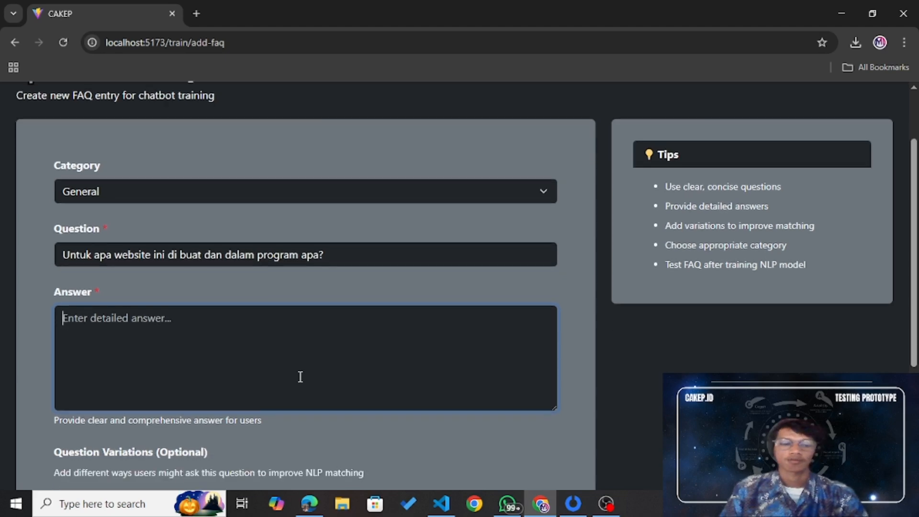
{"action": "type", "text": "web"}
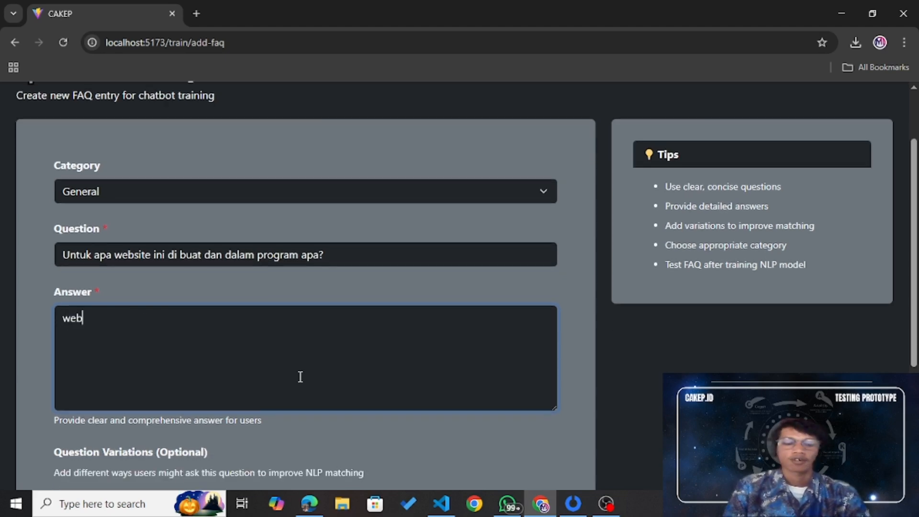
{"action": "type", "text": "site ini du"}
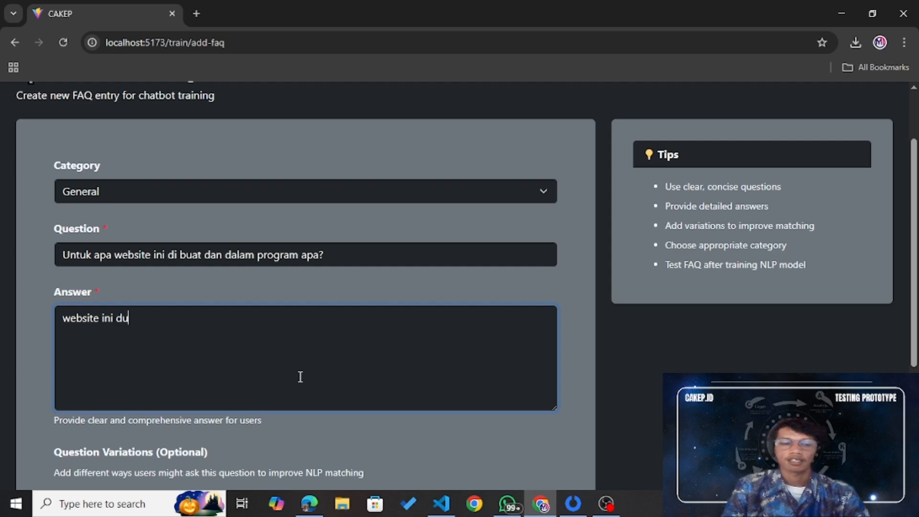
{"action": "key", "text": "BackSpace"}
{"action": "type", "text": "ibuat"}
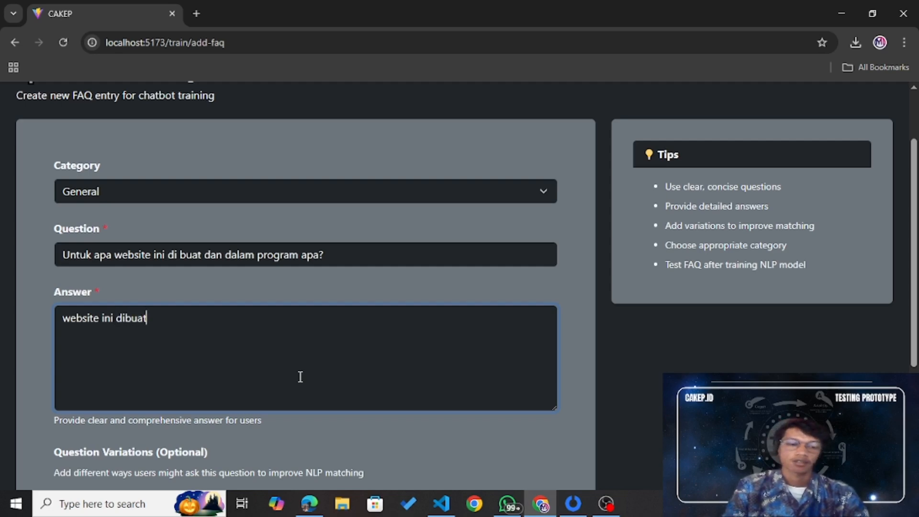
{"action": "type", "text": " untuk mem"}
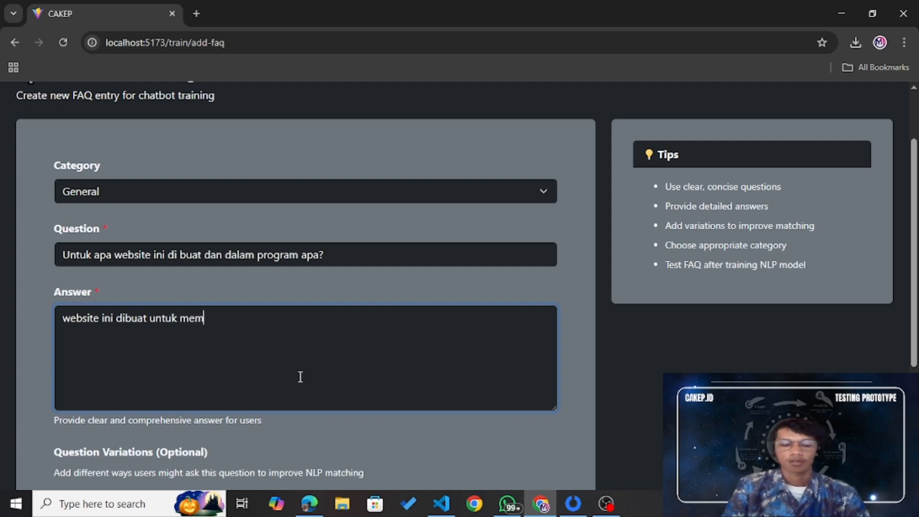
{"action": "type", "text": "berikan solusi permasalahan "}
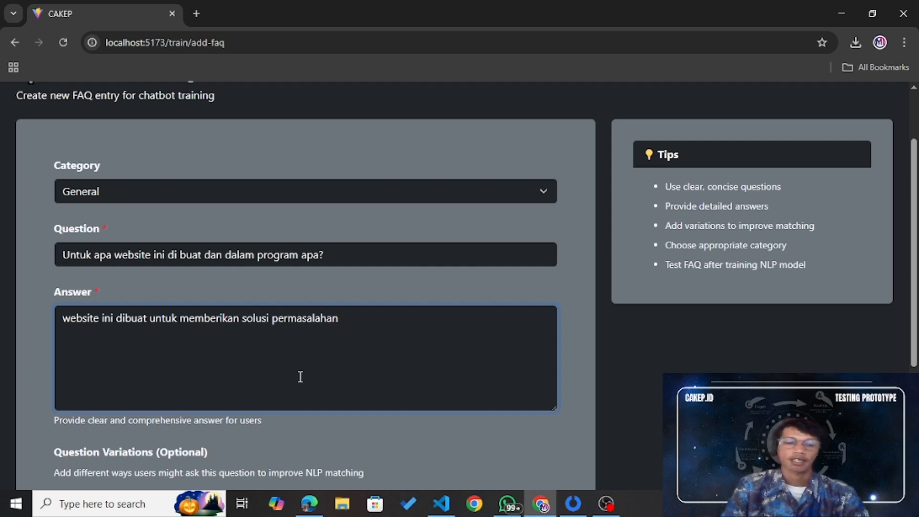
{"action": "type", "text": "pemeliharaa"}
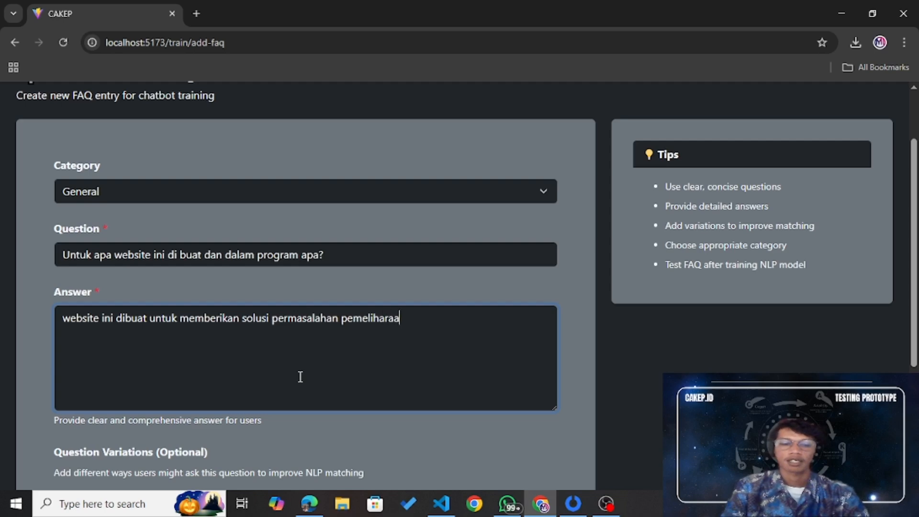
{"action": "type", "text": "n asset di i"}
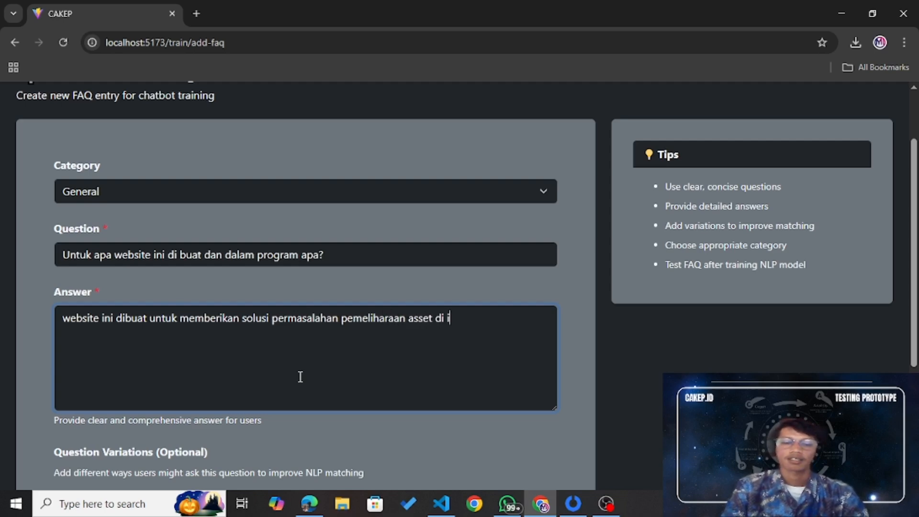
{"action": "type", "text": "ndustri miga"}
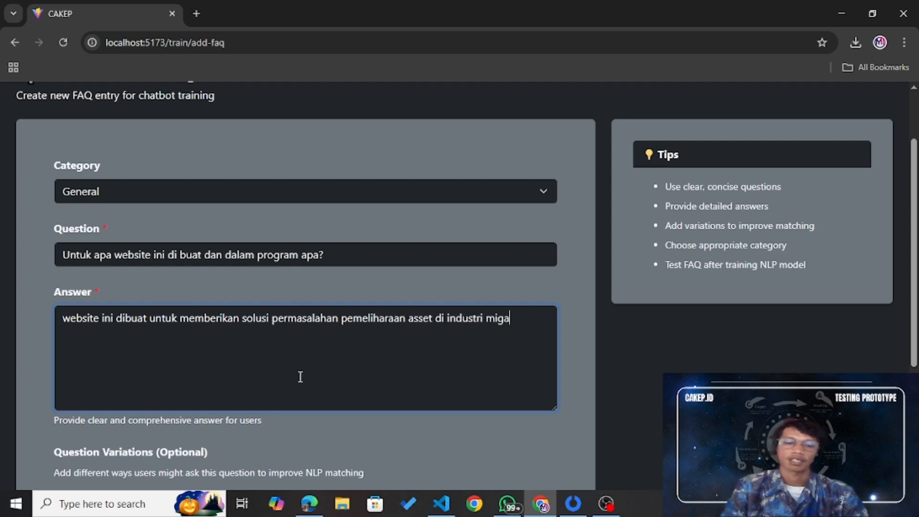
{"action": "type", "text": "s dalam rang"}
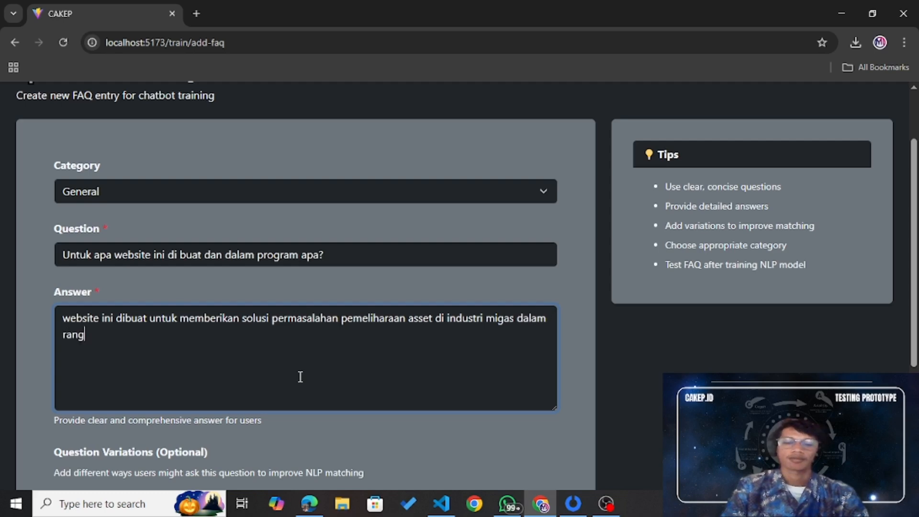
{"action": "type", "text": "ka program "}
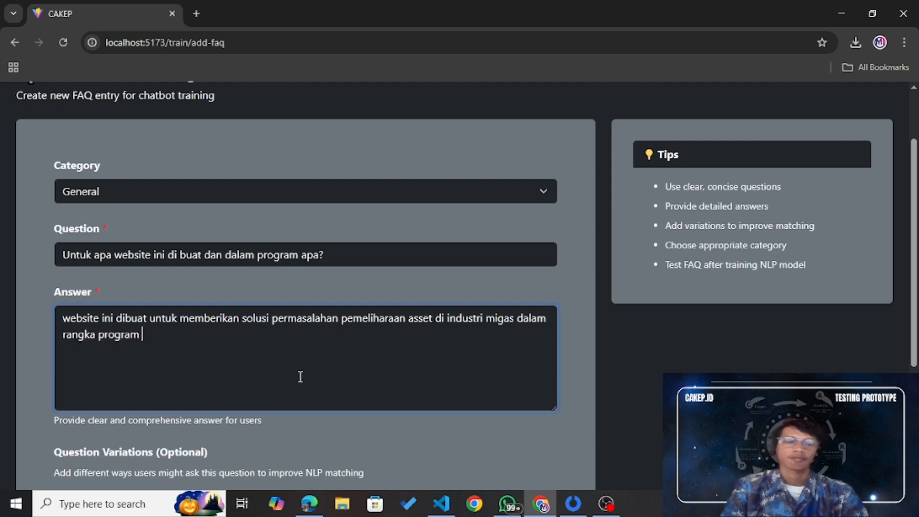
{"action": "type", "text": "kreative ma"}
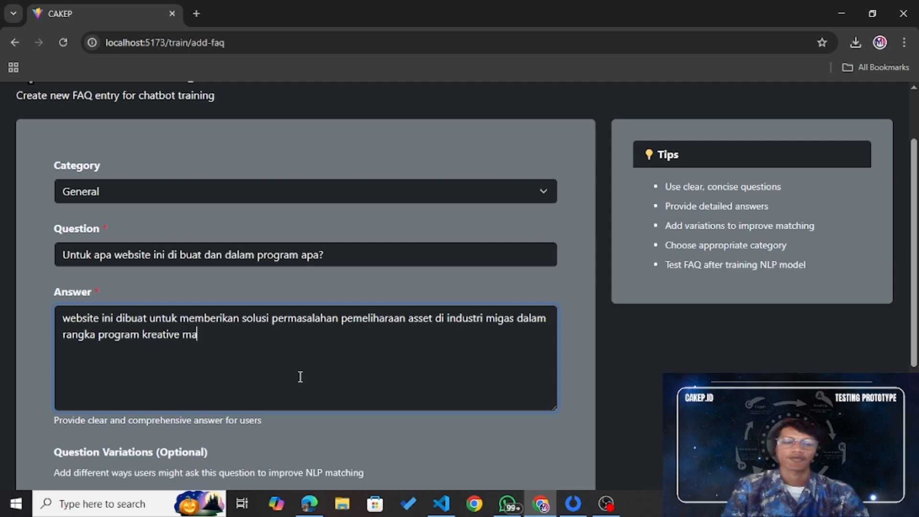
{"action": "type", "text": "hasiswa"}
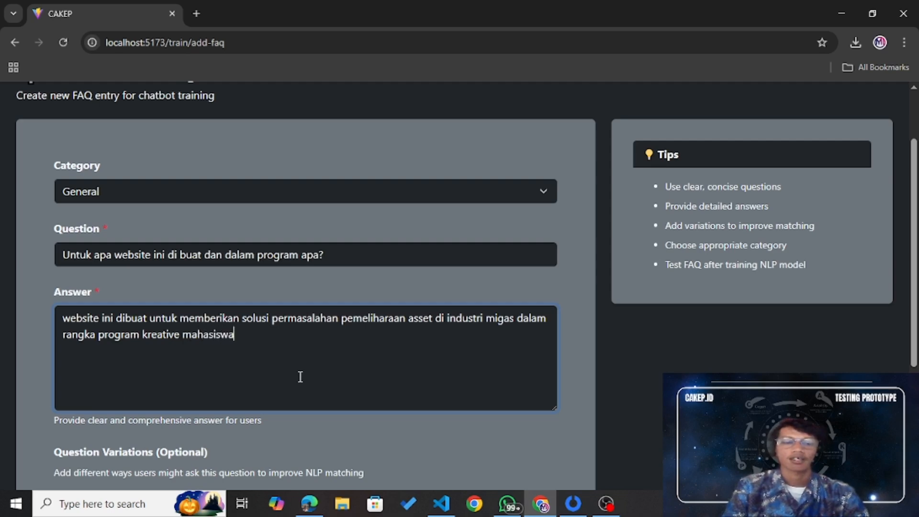
{"action": "type", "text": " 2025"}
{"action": "scroll", "coordinate": [300, 377], "scroll_direction": "down", "scroll_amount": 1}
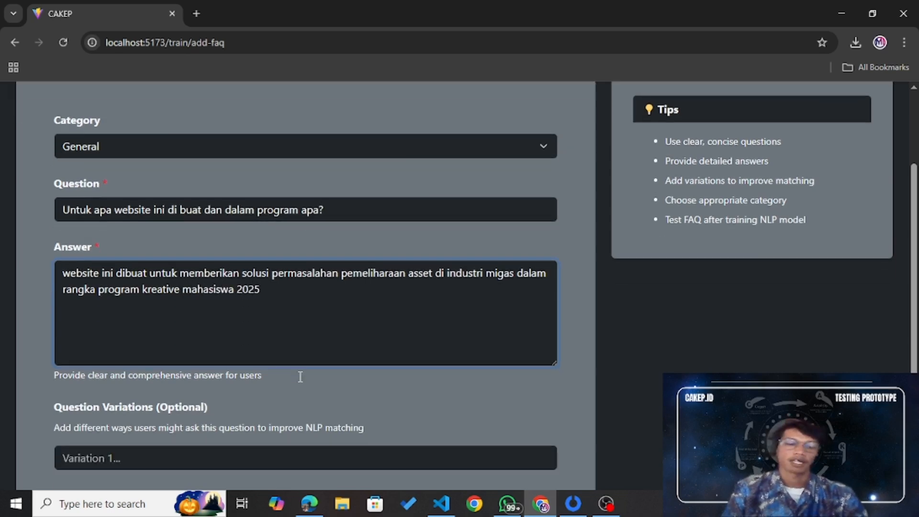
{"action": "scroll", "coordinate": [300, 376], "scroll_direction": "down", "scroll_amount": 1}
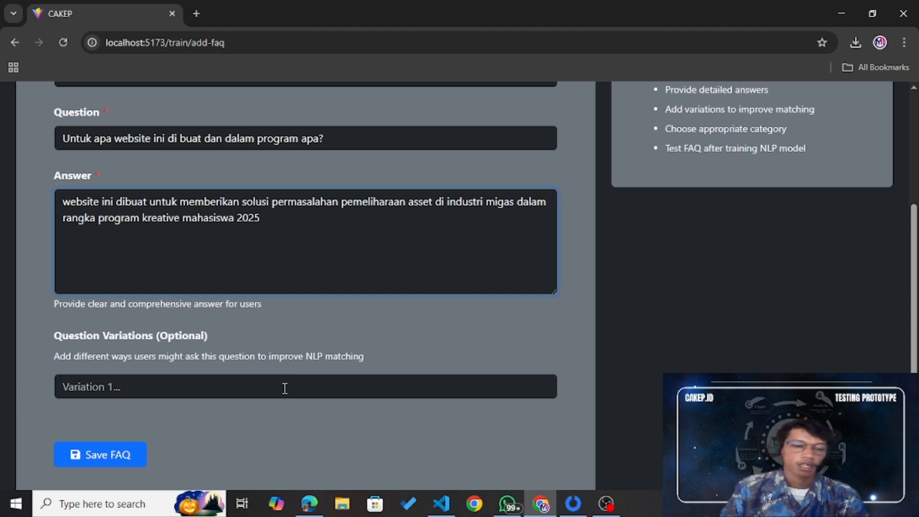
{"action": "left_click", "coordinate": [285, 388]}
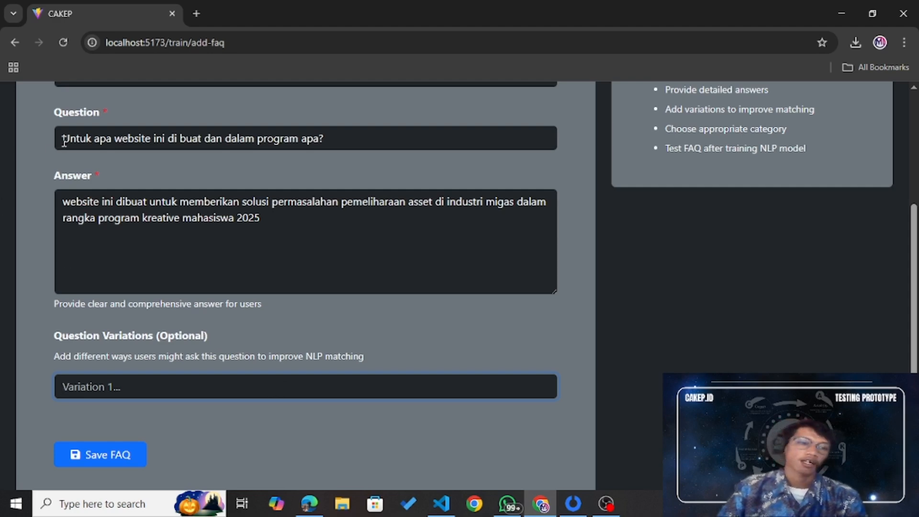
{"action": "left_click_drag", "start_coordinate": [61, 140], "coordinate": [324, 138]}
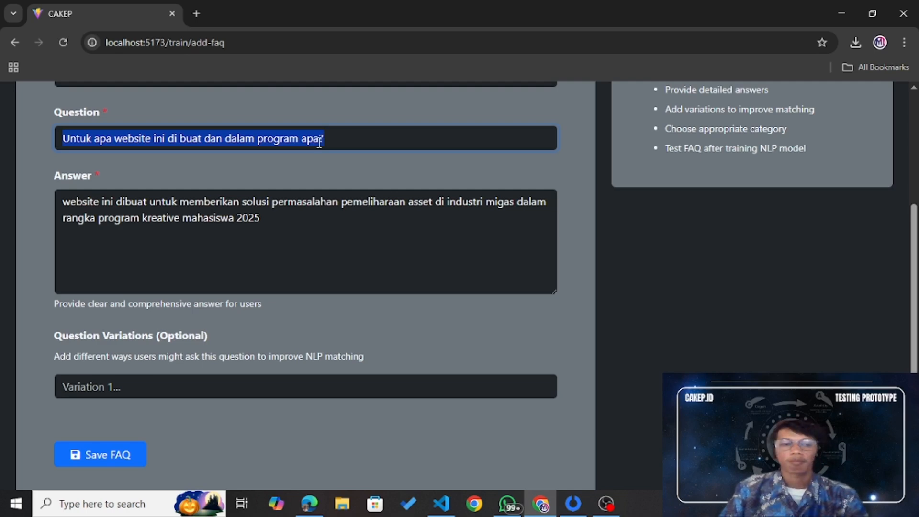
{"action": "left_click", "coordinate": [265, 228]}
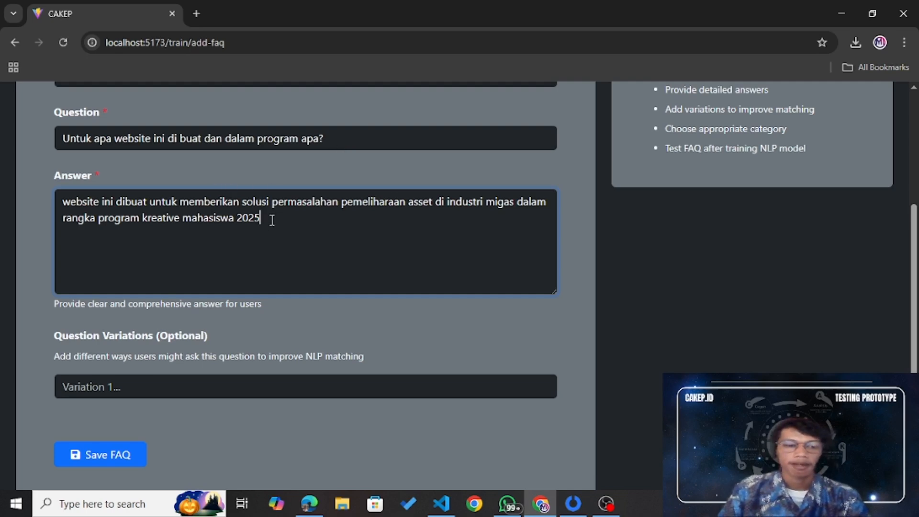
{"action": "key", "text": "ctrl+a"}
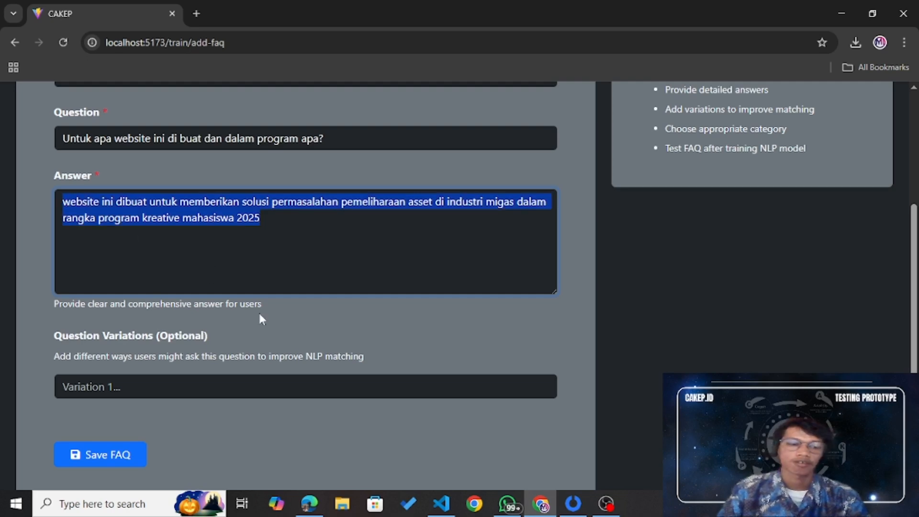
{"action": "left_click", "coordinate": [258, 323]}
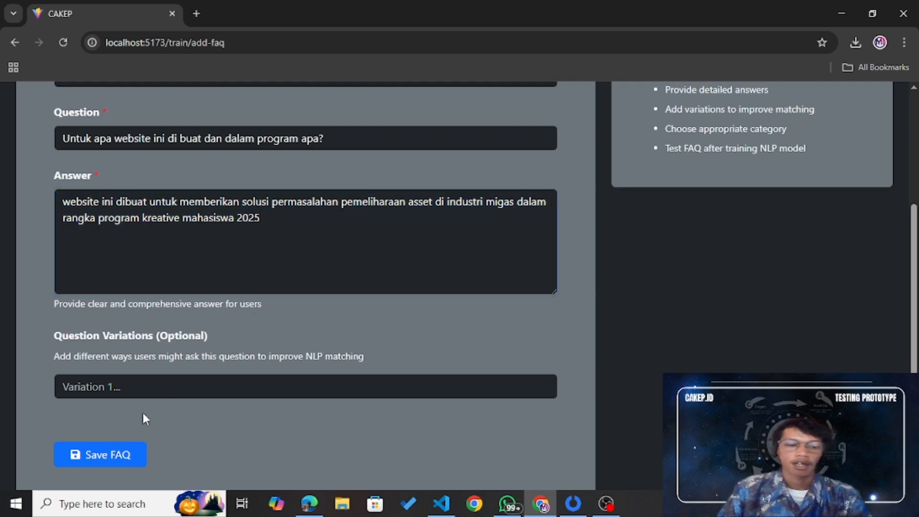
Step: Save the FAQ, then view Query Logs: 1523 queries, 91.2% match rate, 84.7% confidence
{"action": "left_click", "coordinate": [117, 460]}
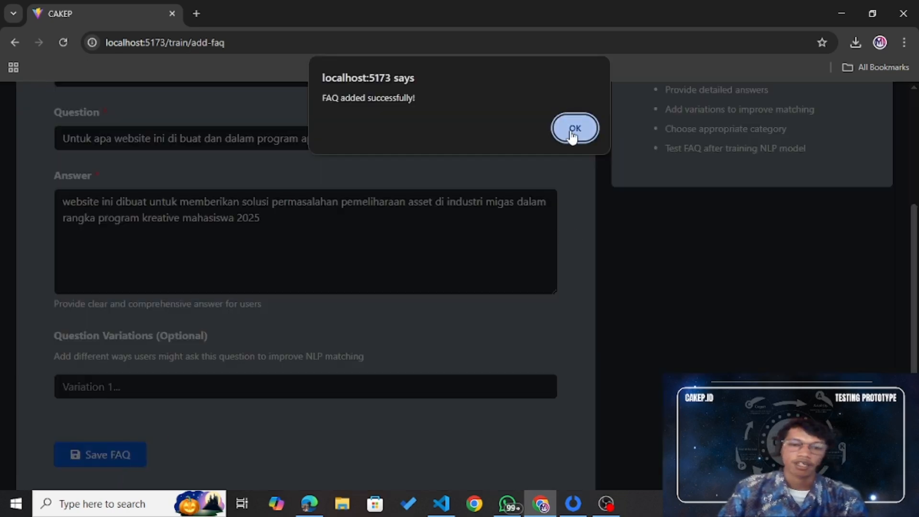
{"action": "left_click", "coordinate": [573, 135]}
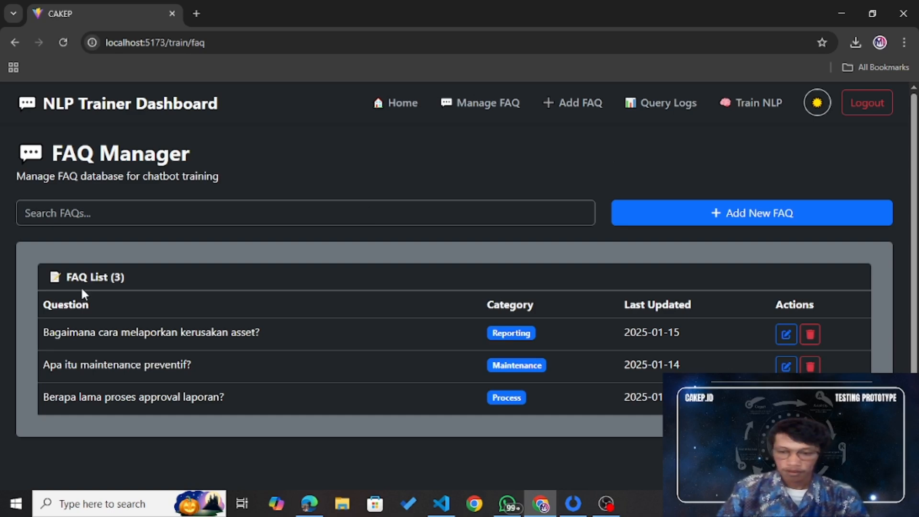
{"action": "left_click", "coordinate": [696, 105]}
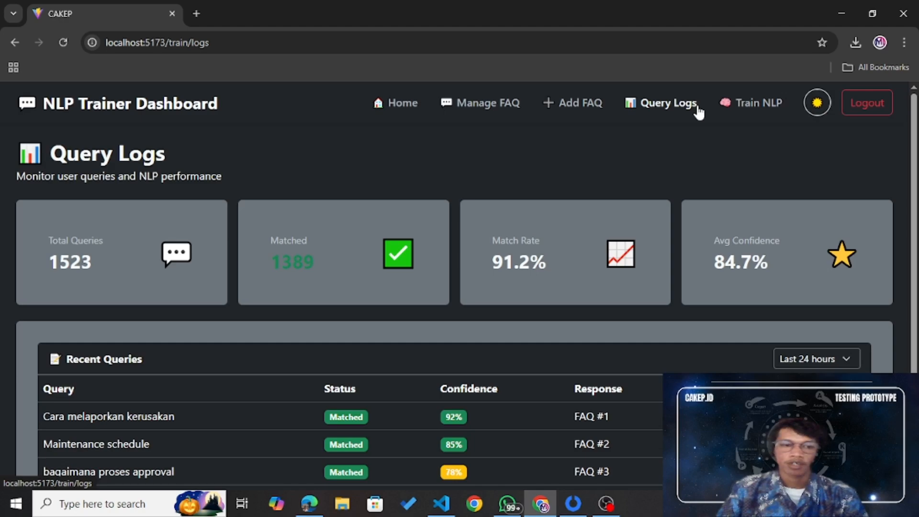
{"action": "scroll", "coordinate": [699, 111], "scroll_direction": "down", "scroll_amount": 3}
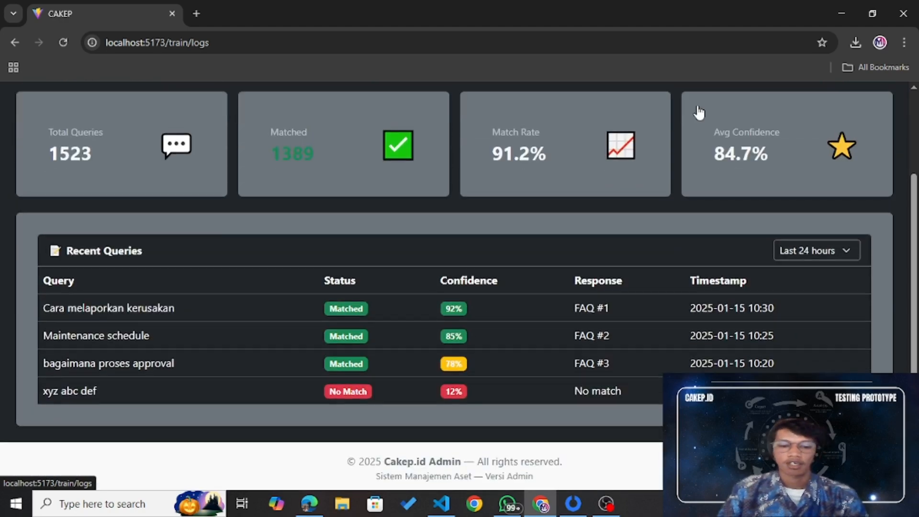
{"action": "scroll", "coordinate": [699, 112], "scroll_direction": "up", "scroll_amount": 3}
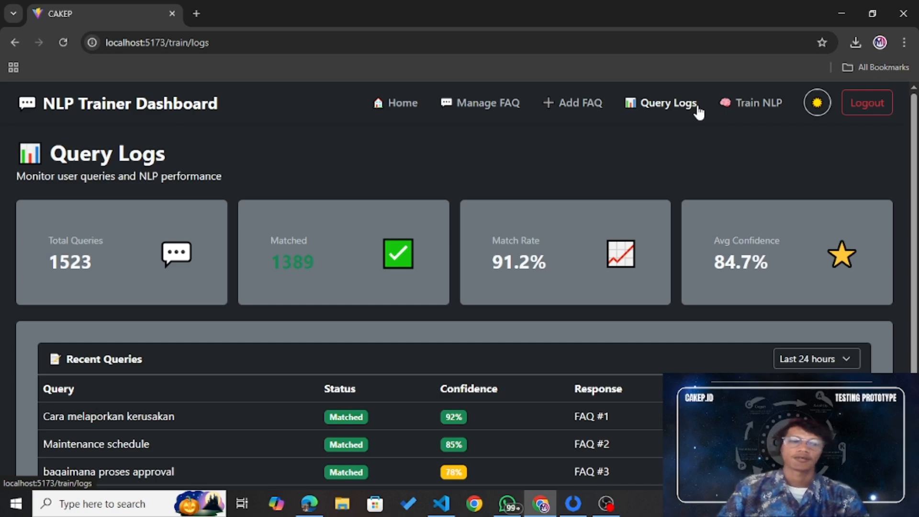
Step: Train a BERT (Recommended) NLP model, 10 epochs, batch 32, to 100% accuracy and acknowledge completion
{"action": "left_click", "coordinate": [743, 107]}
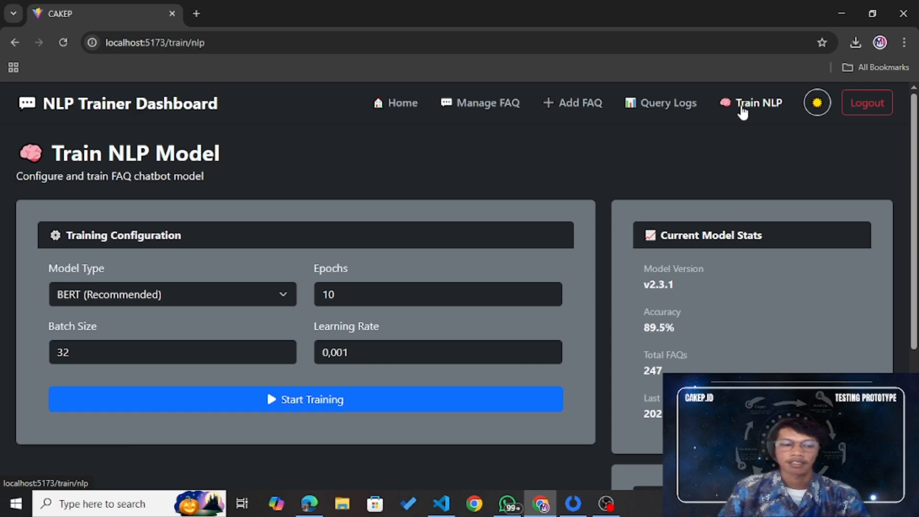
{"action": "left_click", "coordinate": [260, 294]}
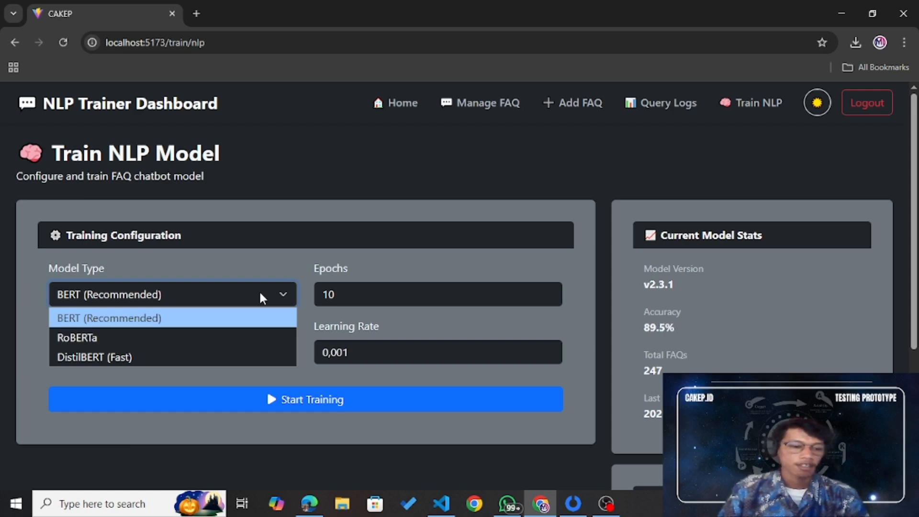
{"action": "left_click", "coordinate": [243, 318]}
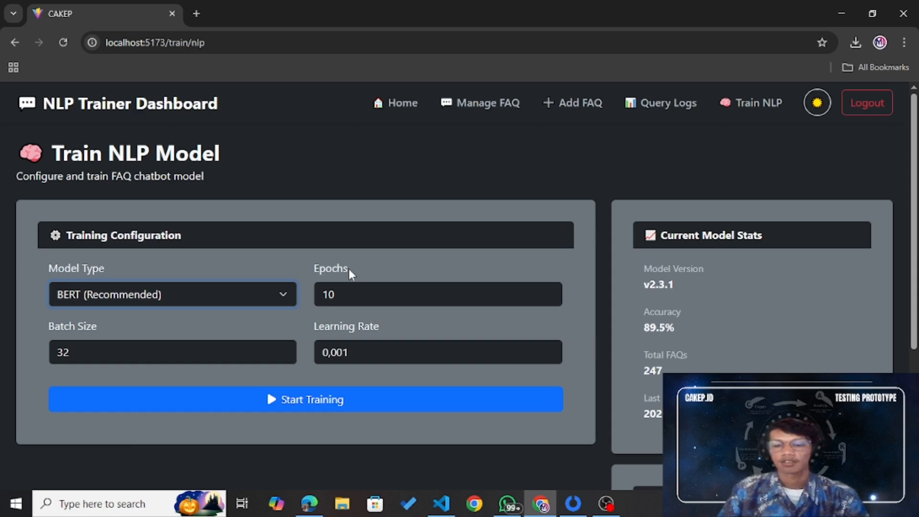
{"action": "scroll", "coordinate": [354, 269], "scroll_direction": "down", "scroll_amount": 1}
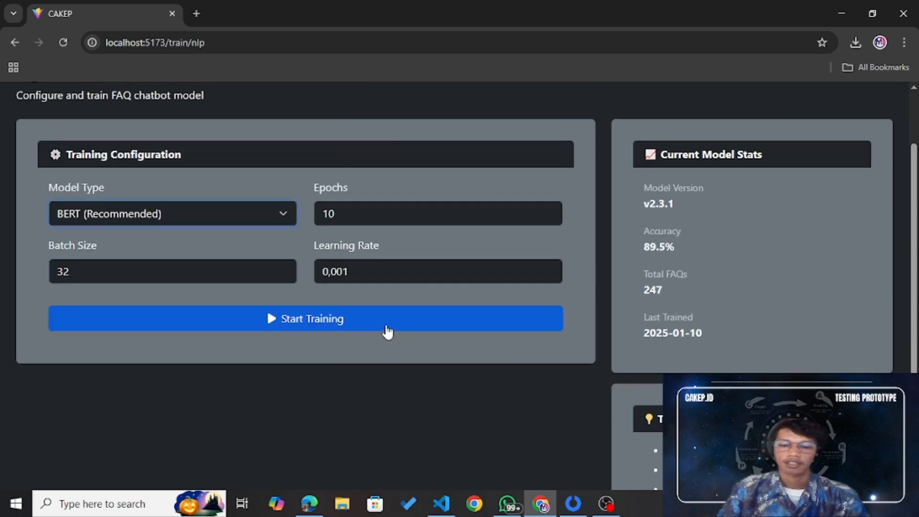
{"action": "scroll", "coordinate": [386, 329], "scroll_direction": "up", "scroll_amount": 1}
{"action": "left_click", "coordinate": [375, 379]}
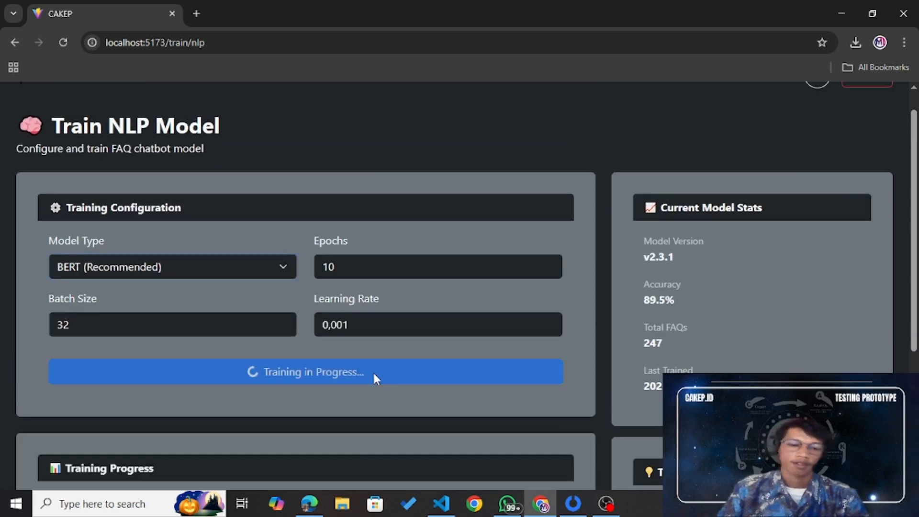
{"action": "scroll", "coordinate": [419, 288], "scroll_direction": "down", "scroll_amount": 3}
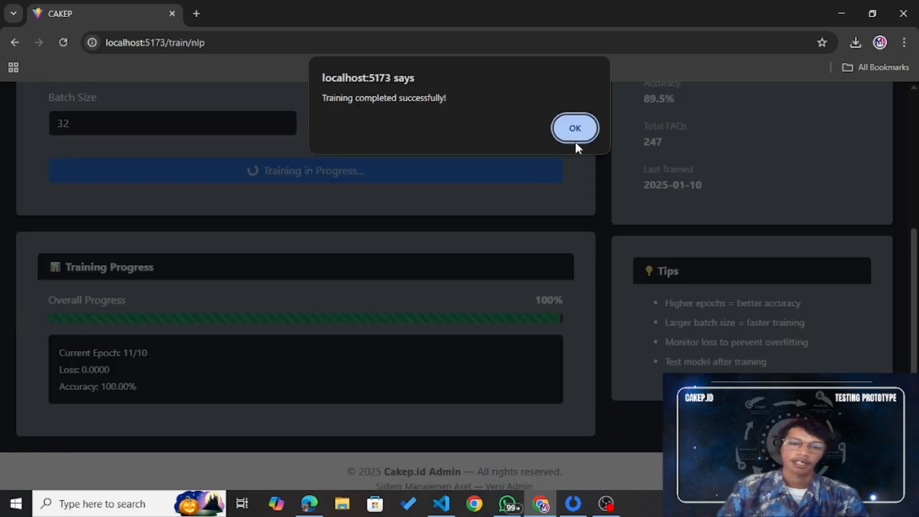
{"action": "left_click", "coordinate": [574, 137]}
{"action": "left_click", "coordinate": [574, 136]}
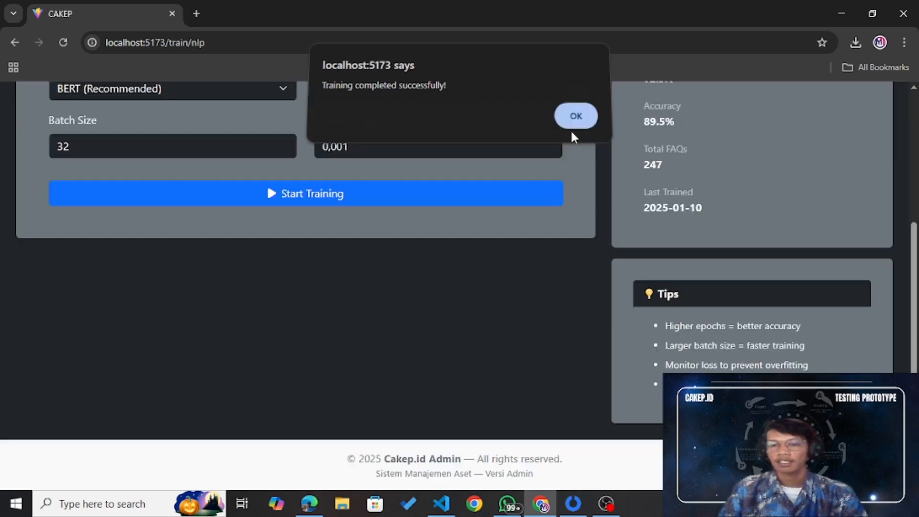
{"action": "scroll", "coordinate": [581, 233], "scroll_direction": "up", "scroll_amount": 5}
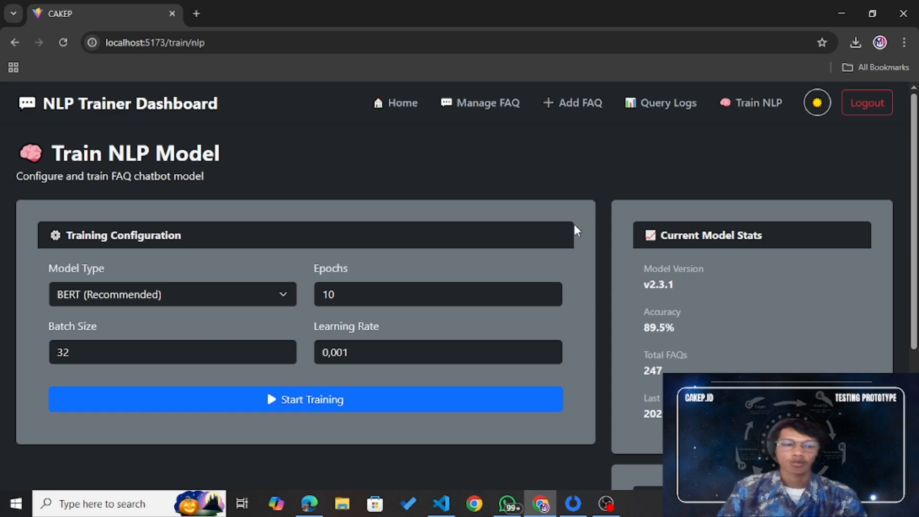
Step: Log out via Home to the Masuk sign-in page and bring OBS Studio forward
{"action": "left_click", "coordinate": [408, 105]}
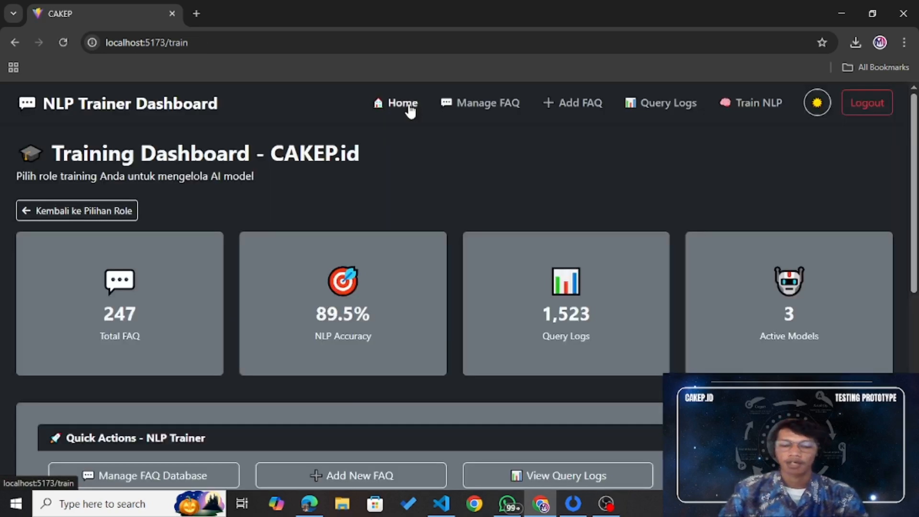
{"action": "left_click", "coordinate": [871, 114]}
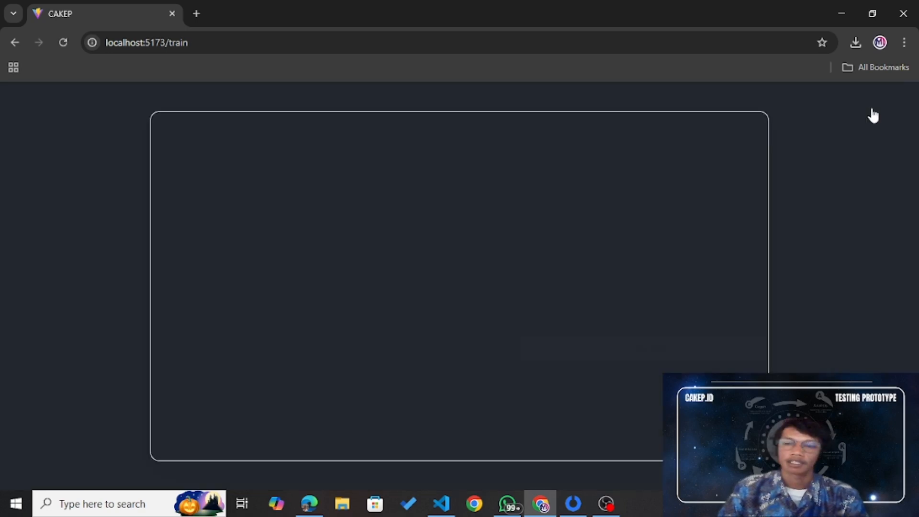
{"action": "left_click", "coordinate": [591, 104]}
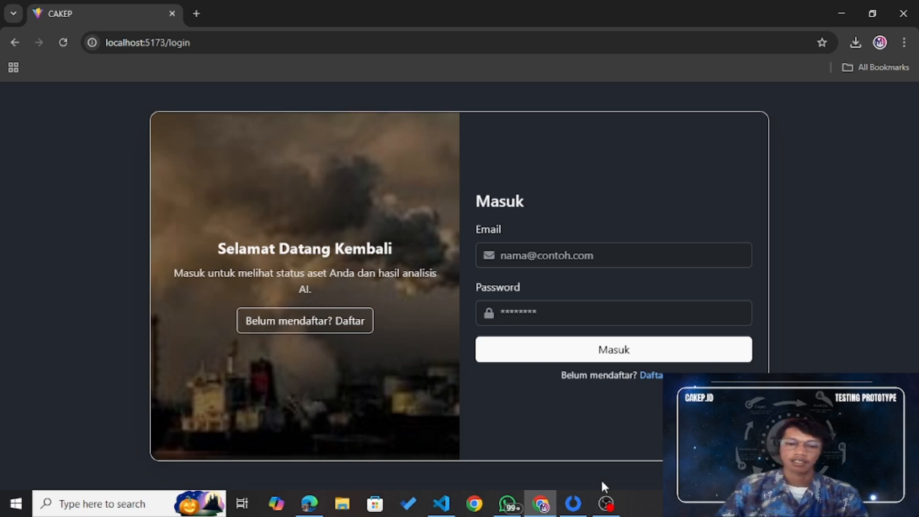
{"action": "left_click", "coordinate": [607, 503]}
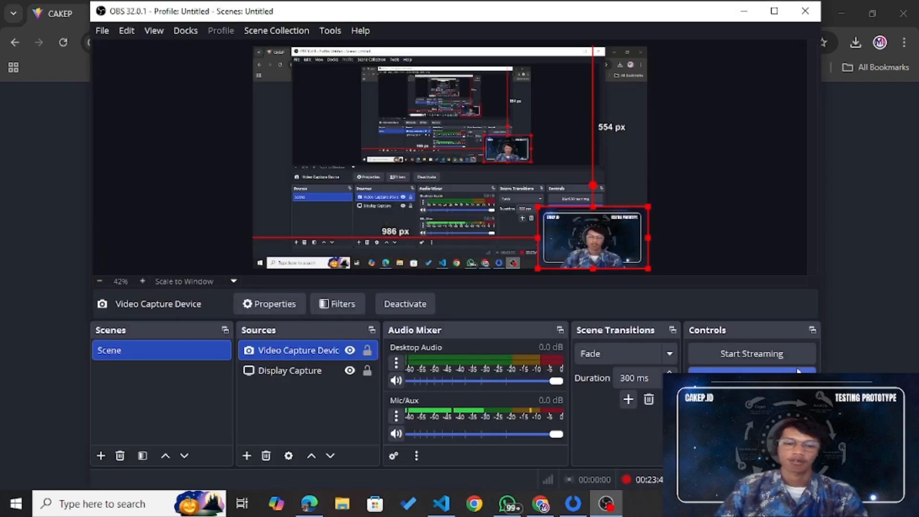